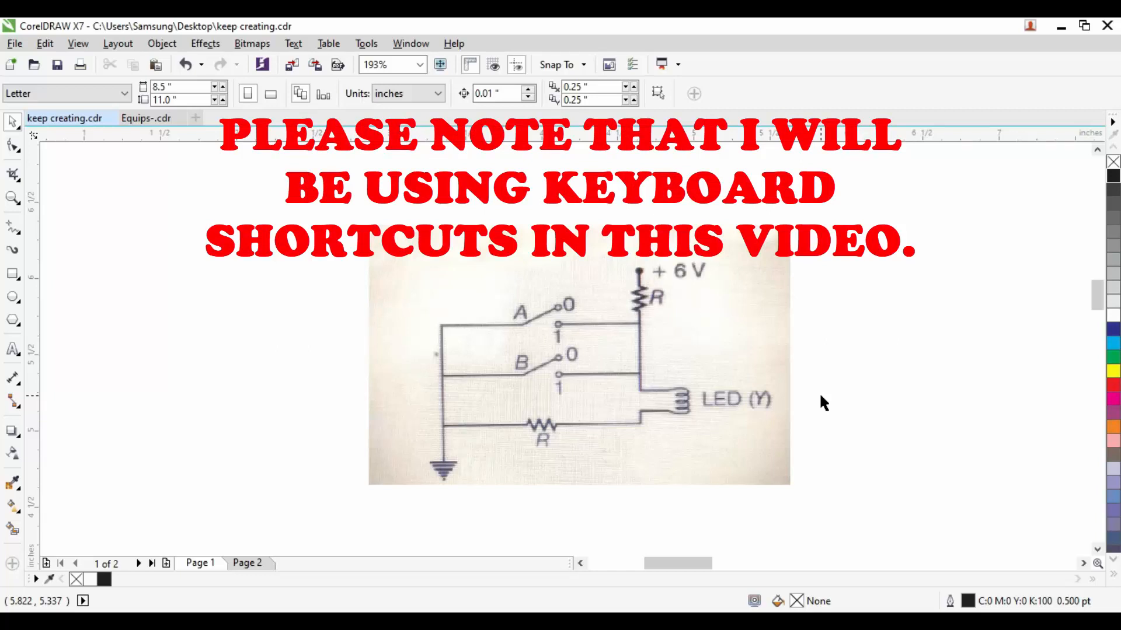
Step: Move the circuit photo left to clear blank space beside it, and deselect it
click(730, 333)
drag(728, 335, 359, 327)
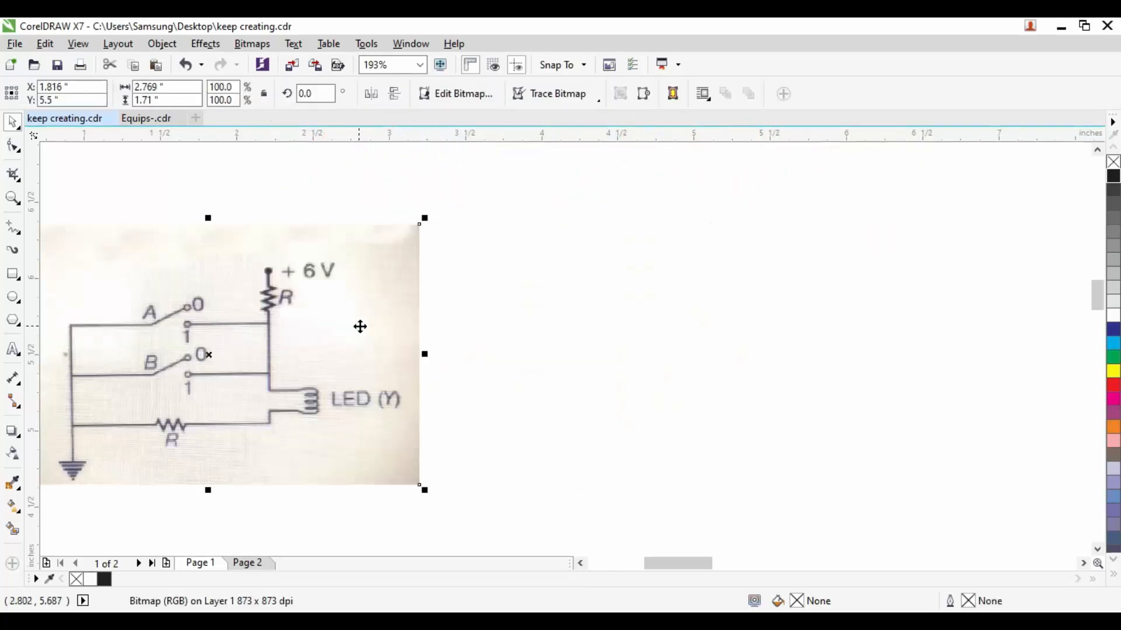
click(749, 402)
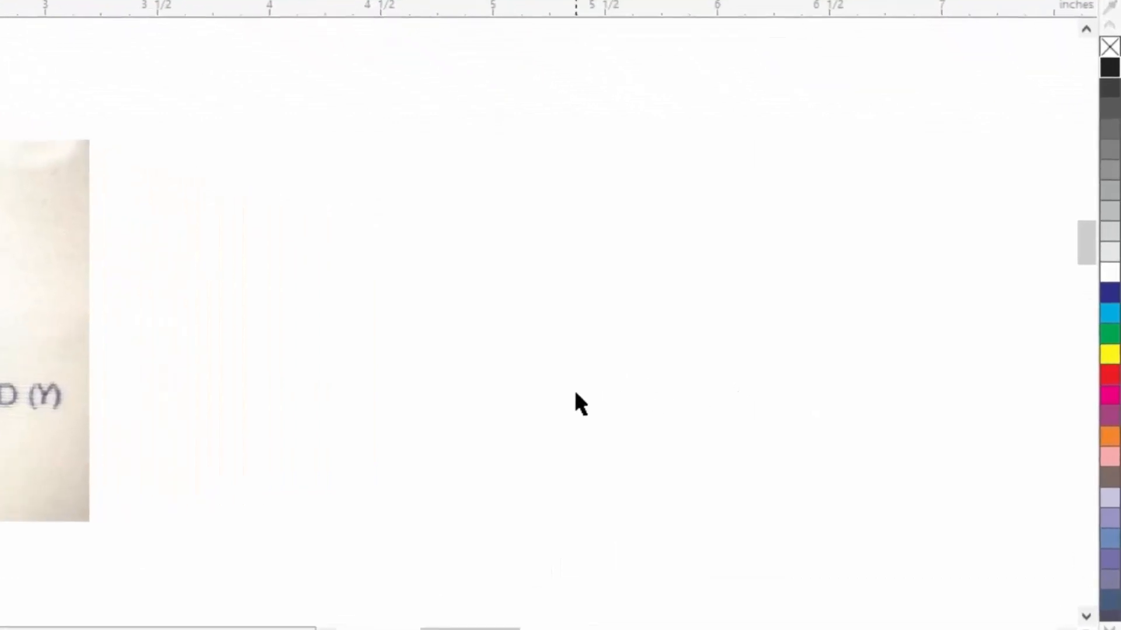
Step: Draw a large rectangular frame in the blank area beside the circuit photo
key(F6)
drag(150, 118, 959, 559)
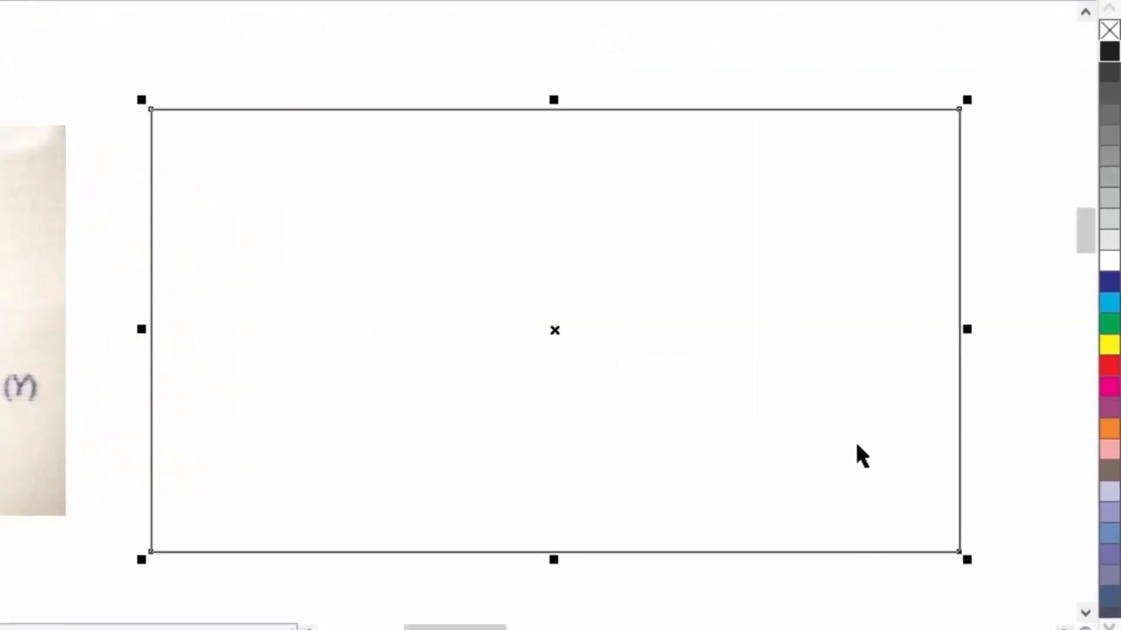
click(856, 446)
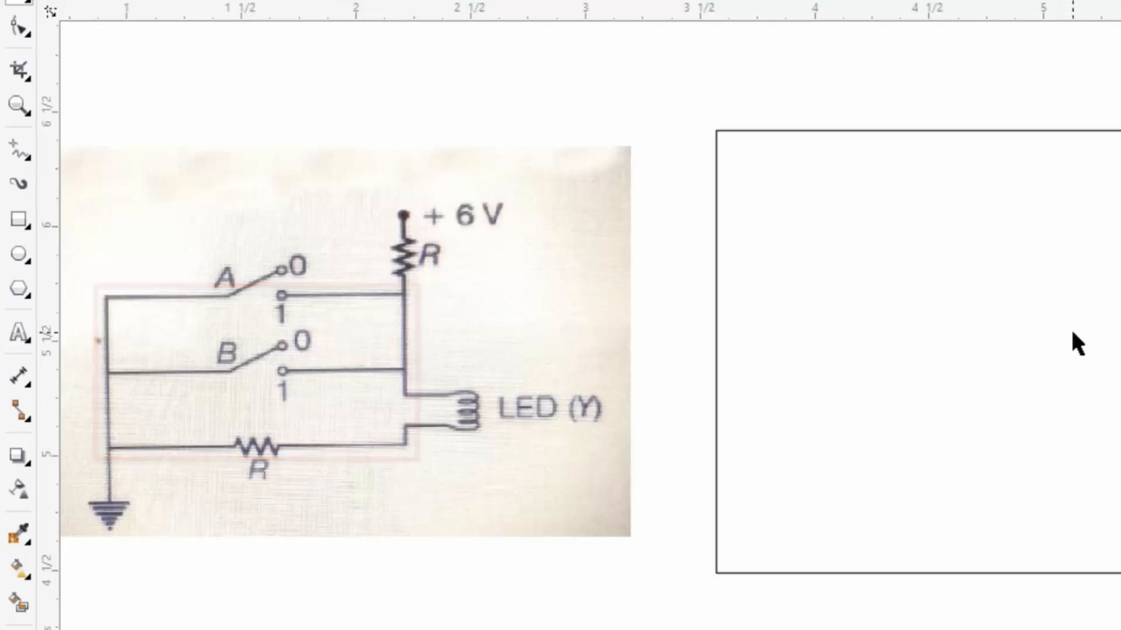
Step: Draw a smaller rectangle inside the frame and set its size to 1.3 by 0.65 inches
key(F6)
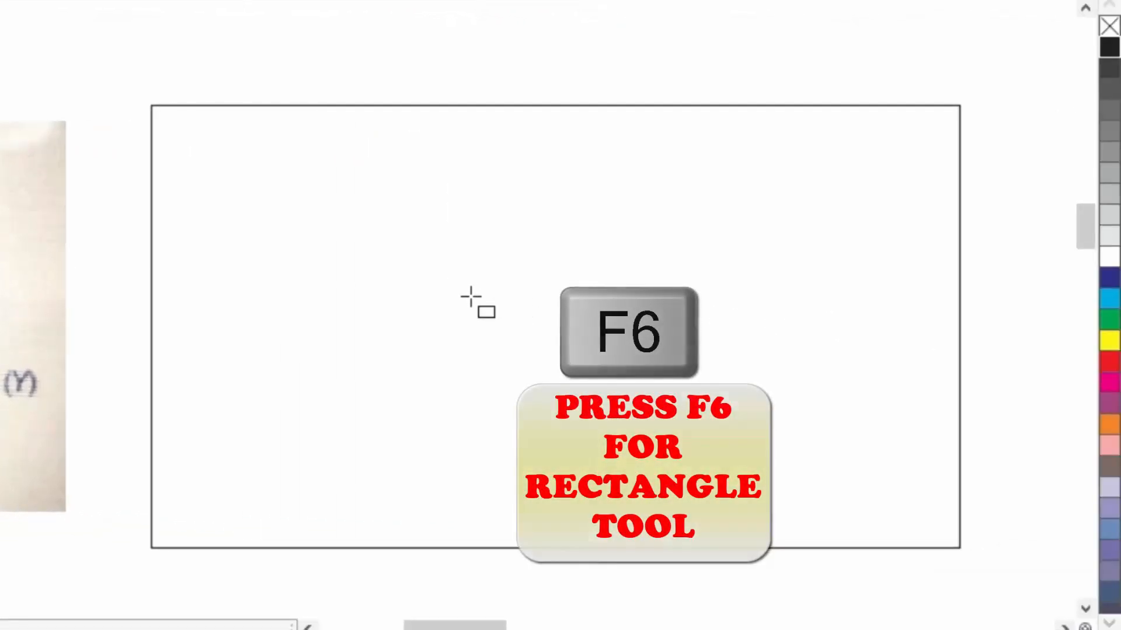
drag(514, 267, 596, 326)
drag(519, 344, 533, 354)
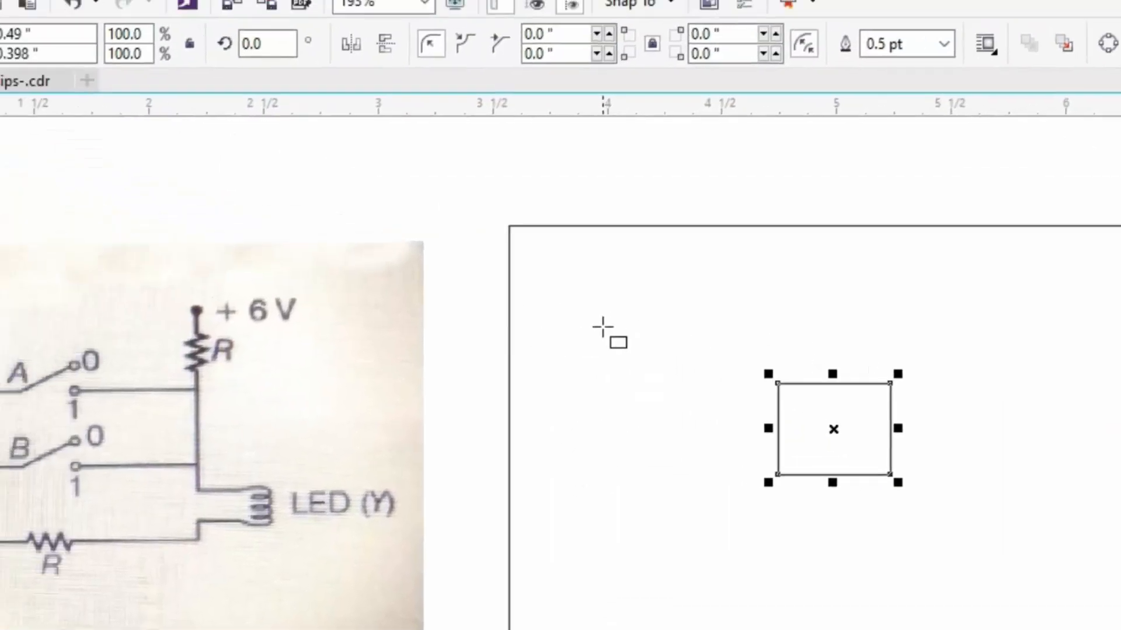
drag(89, 35, 1, 36)
text(1.3)
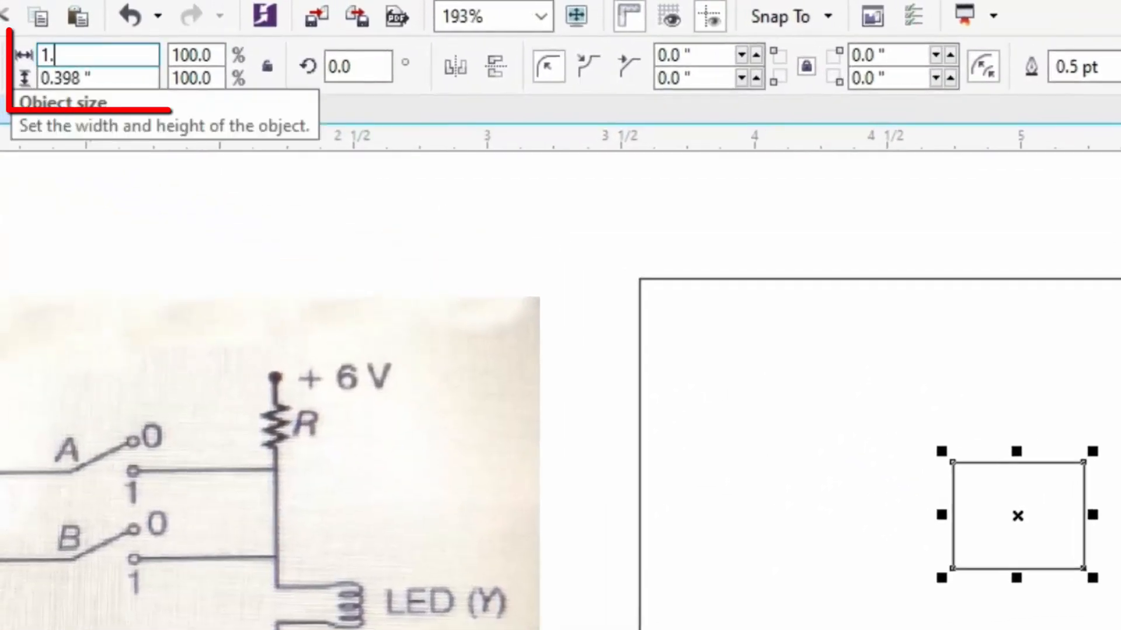
key(Tab)
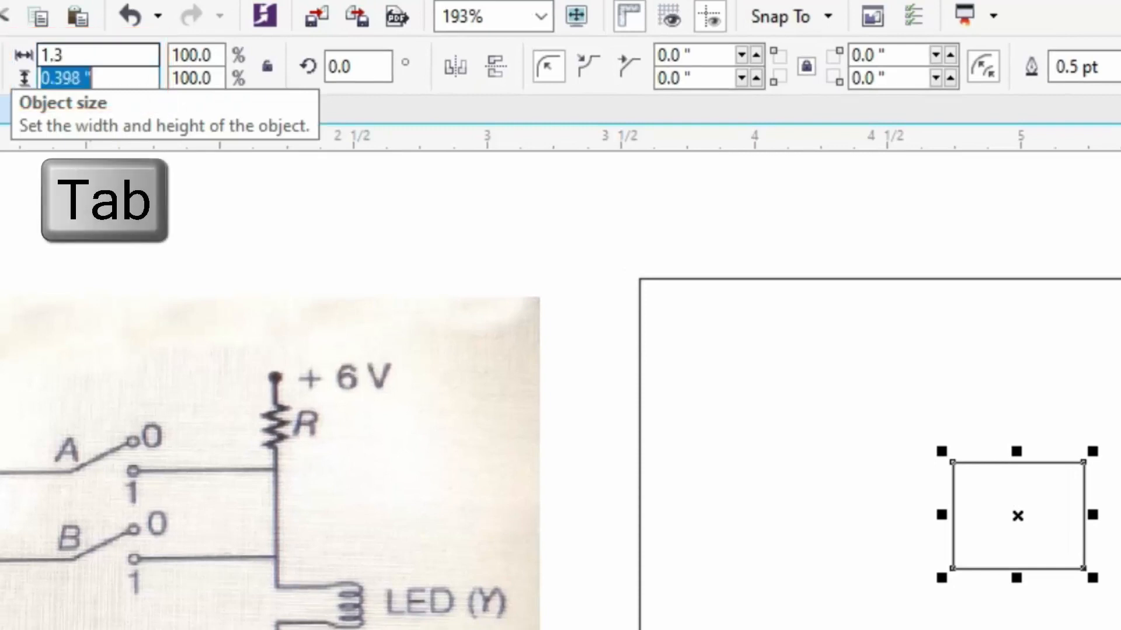
text(.65)
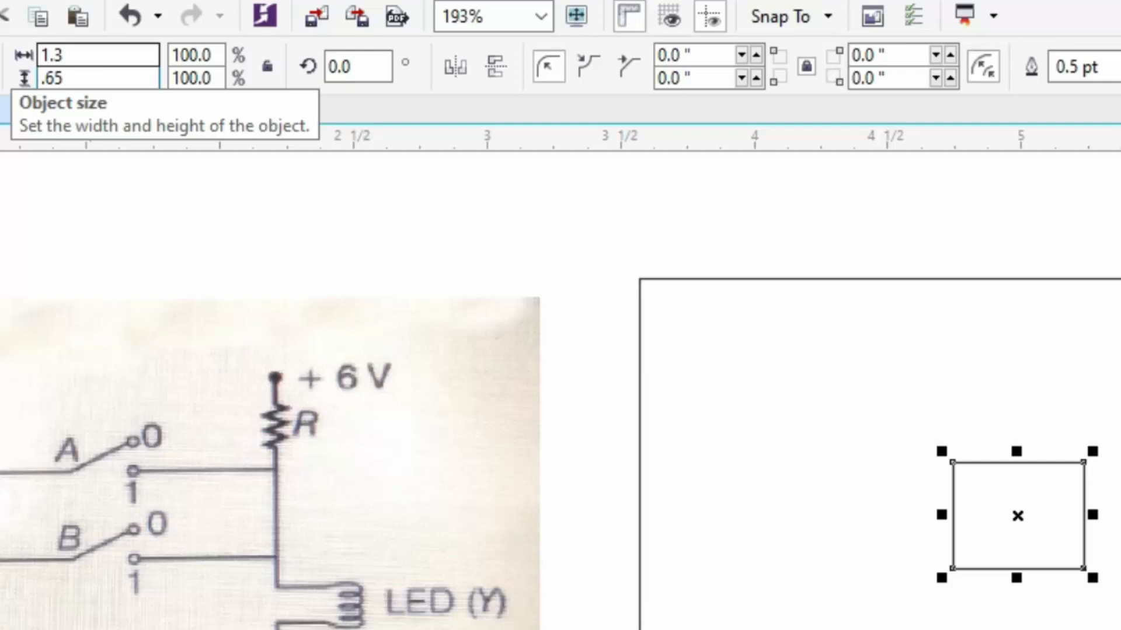
key(Return)
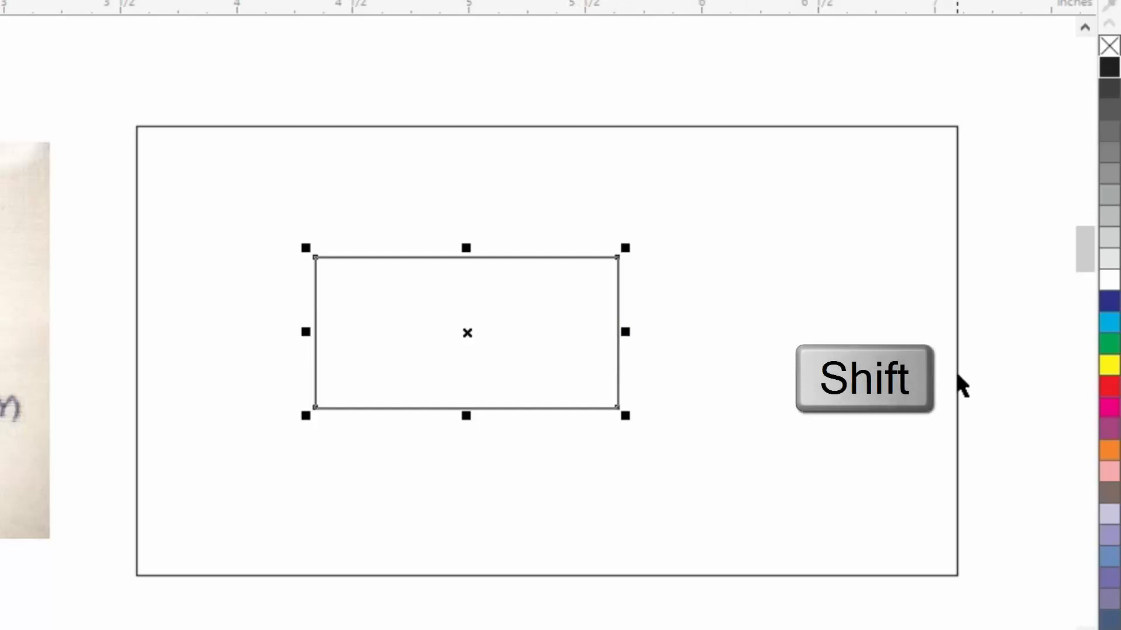
Step: Centre the small rectangle horizontally and vertically within the large frame
shift+click(956, 408)
key(c)
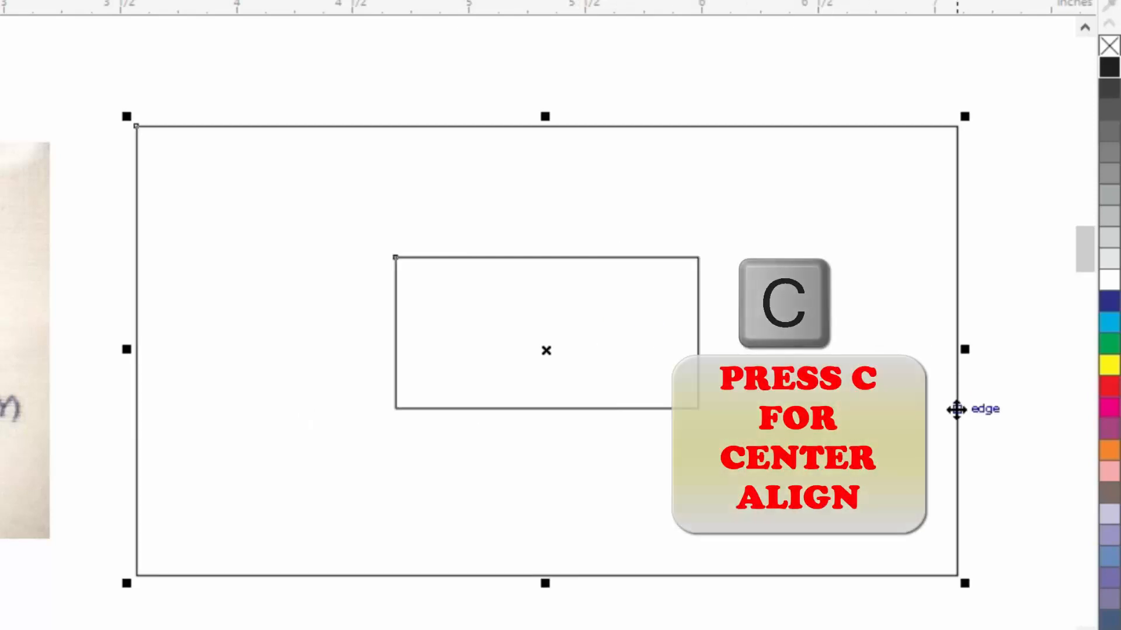
key(e)
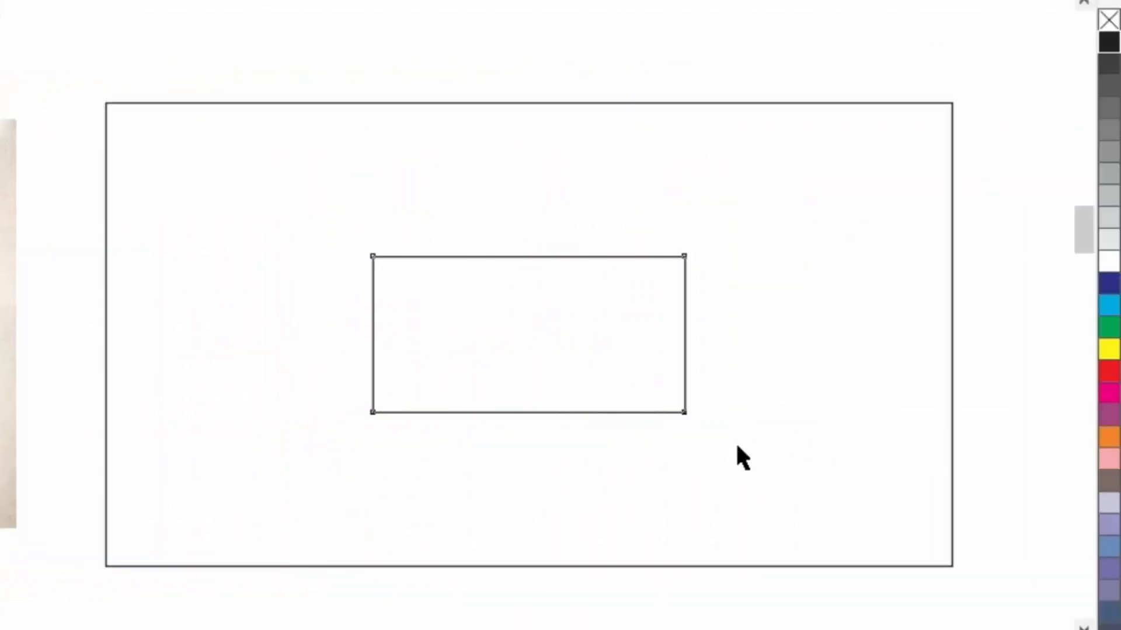
Step: Convert the small rectangle to curves, break it at all nodes, and break it apart into separate lines
key(ctrl+q)
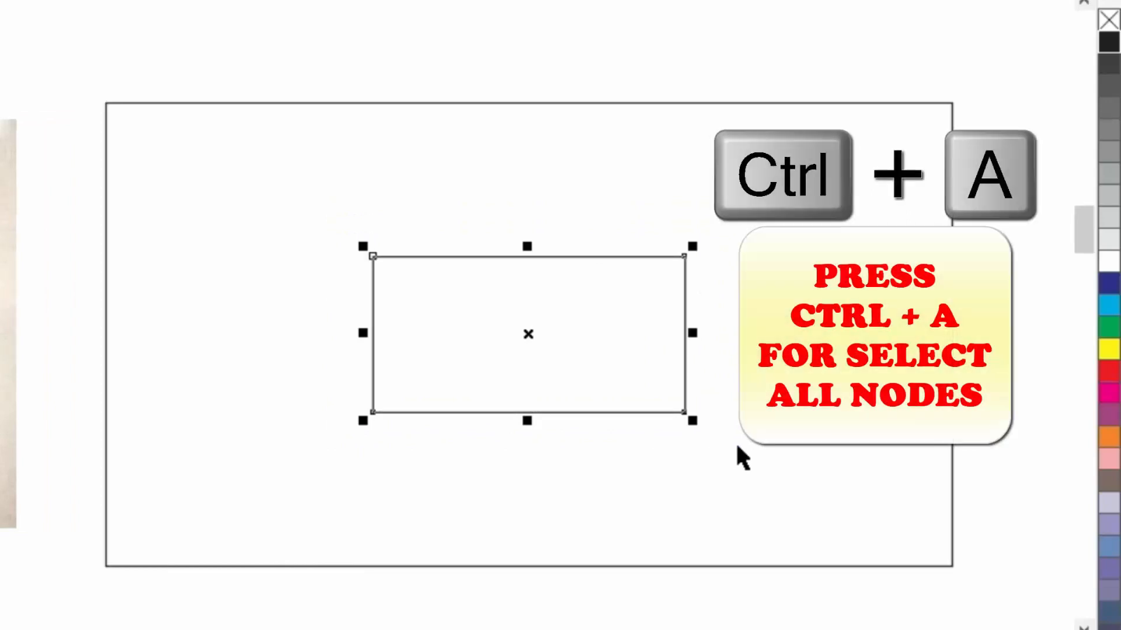
key(F10)
key(ctrl+a)
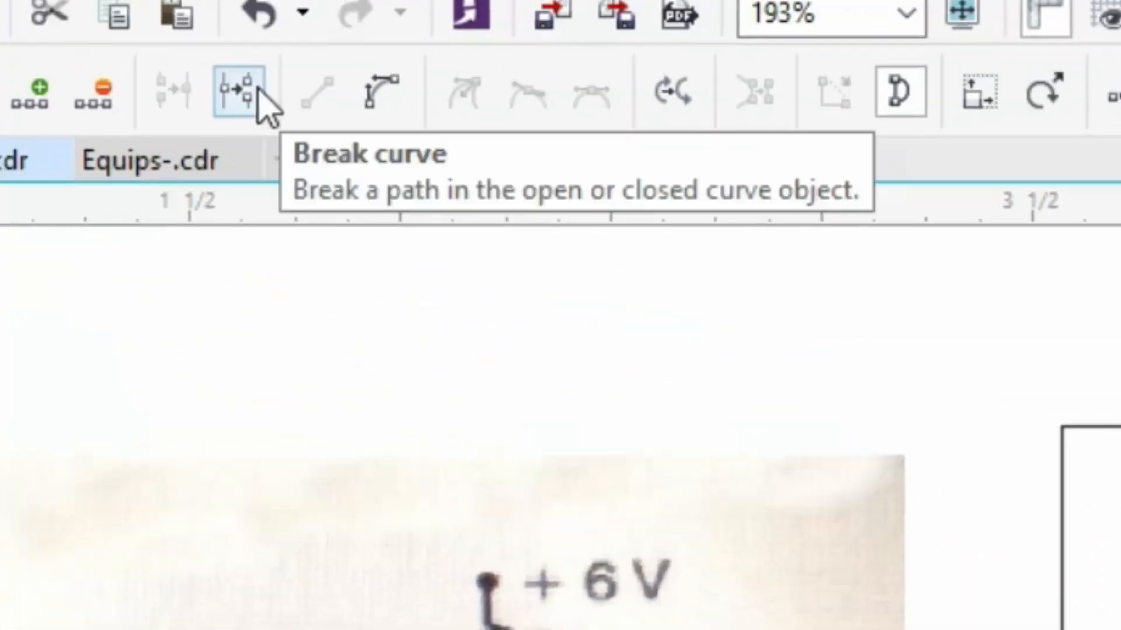
click(258, 93)
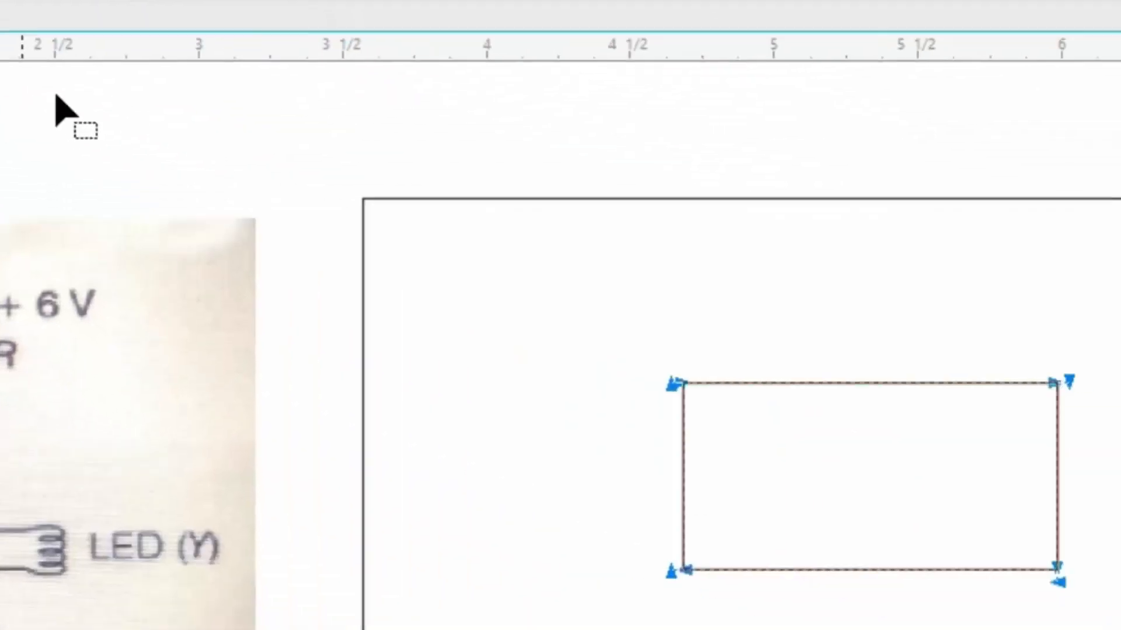
key(ctrl+k)
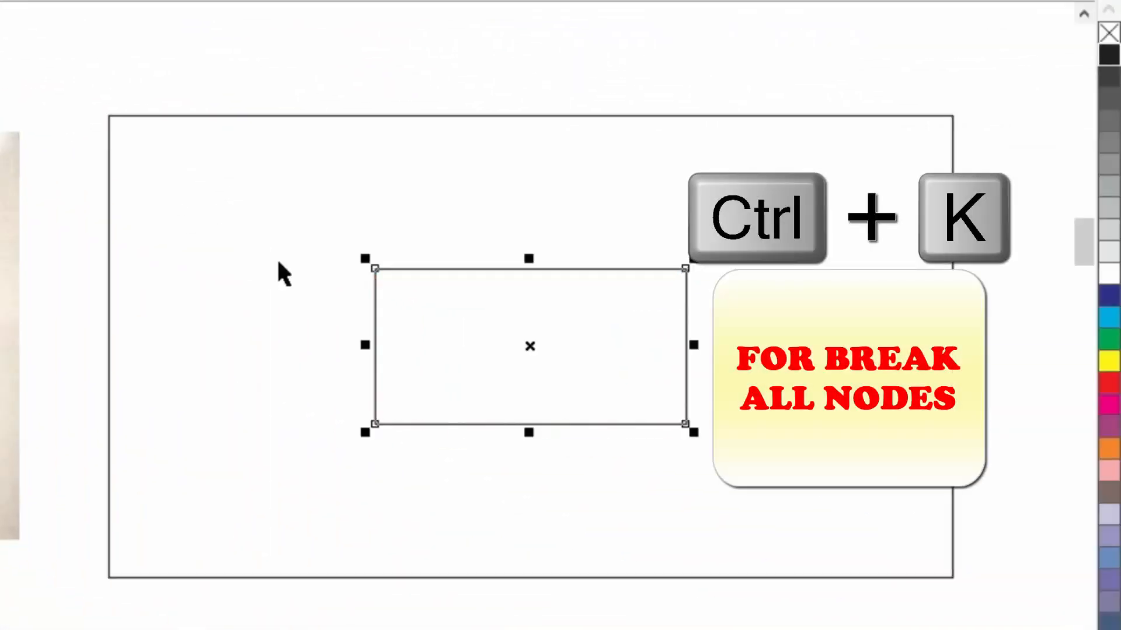
Step: Pull the left and upper sides away to test that they are separate, and undo both moves
click(338, 270)
drag(371, 309, 350, 293)
drag(440, 266, 447, 240)
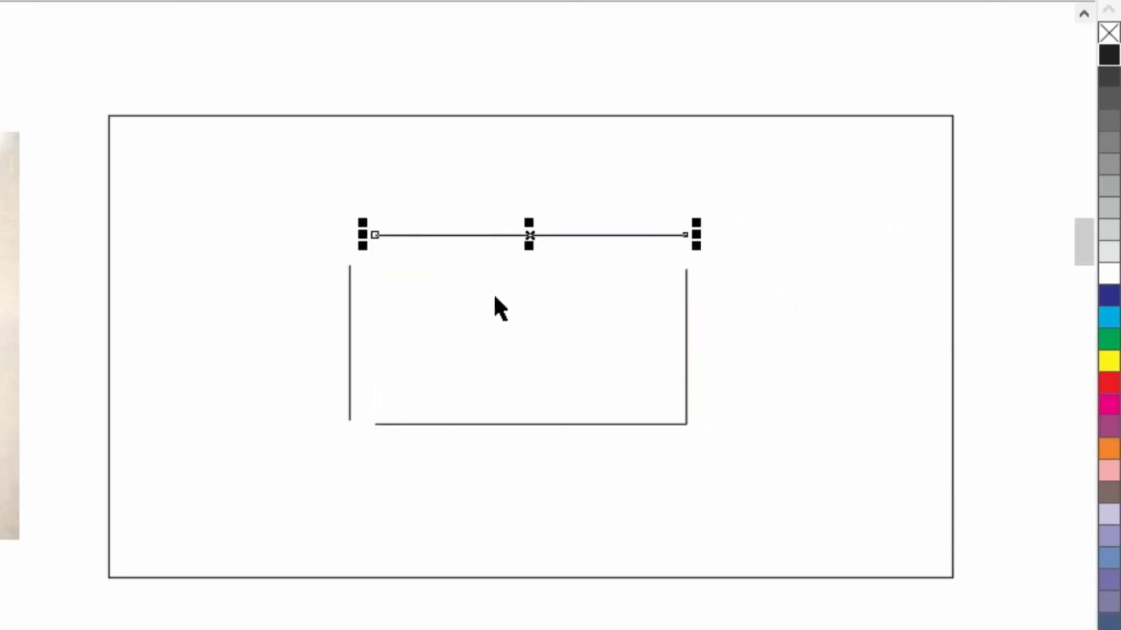
key(ctrl+z)
key(ctrl+z)
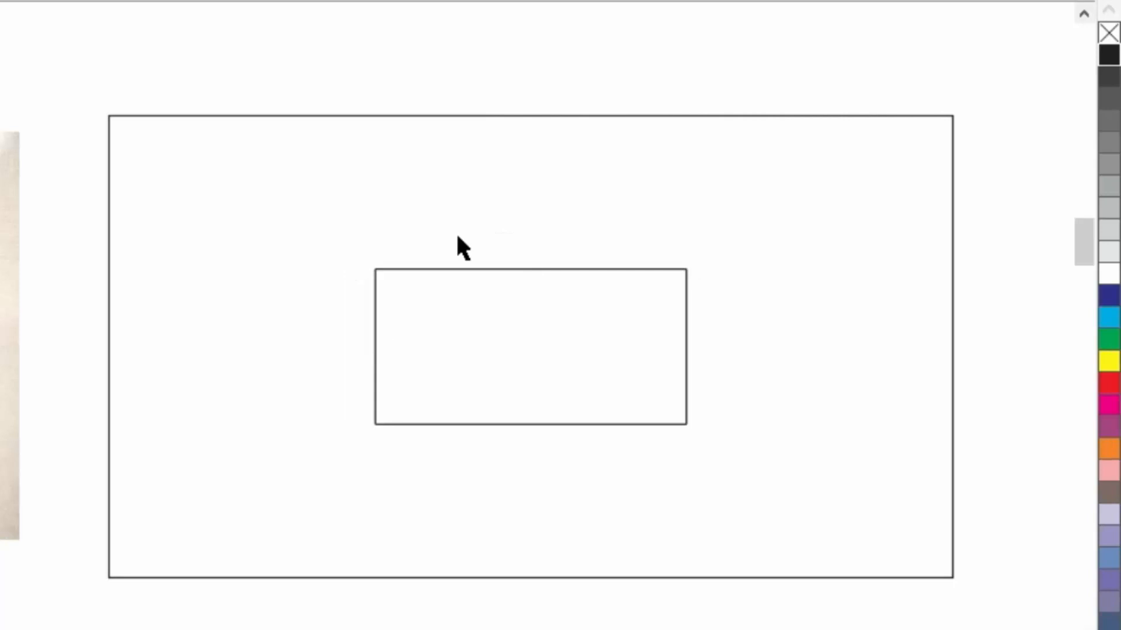
Step: Duplicate the small rectangle's upper side and align the copy to the vertical centre of the right side
drag(456, 235, 498, 298)
drag(457, 237, 513, 303)
key(alt)
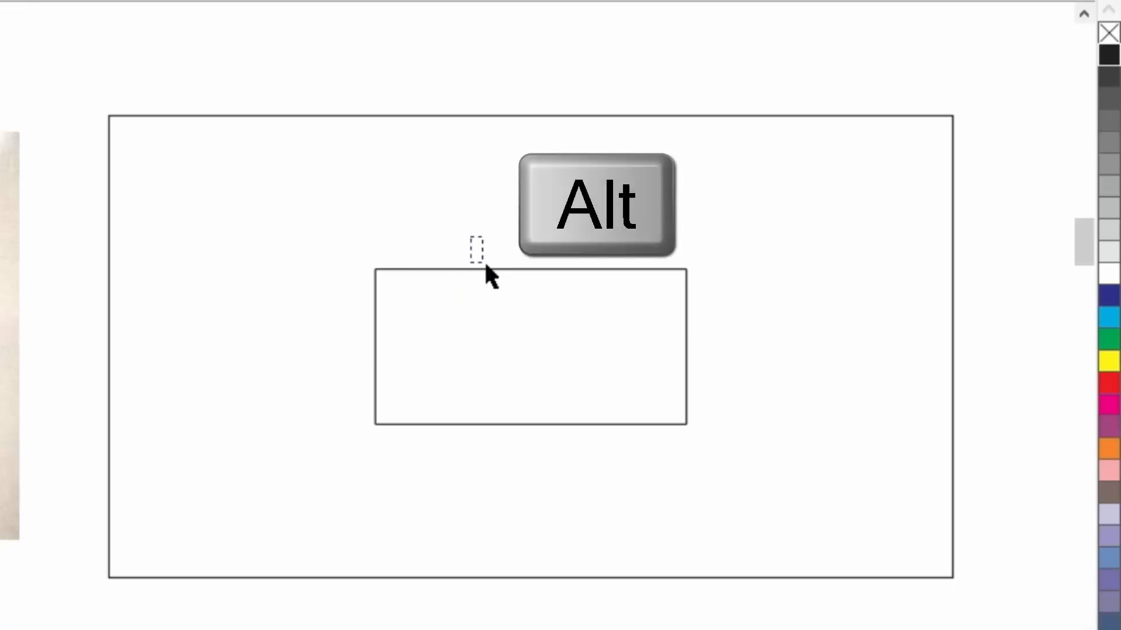
drag(509, 291, 509, 291)
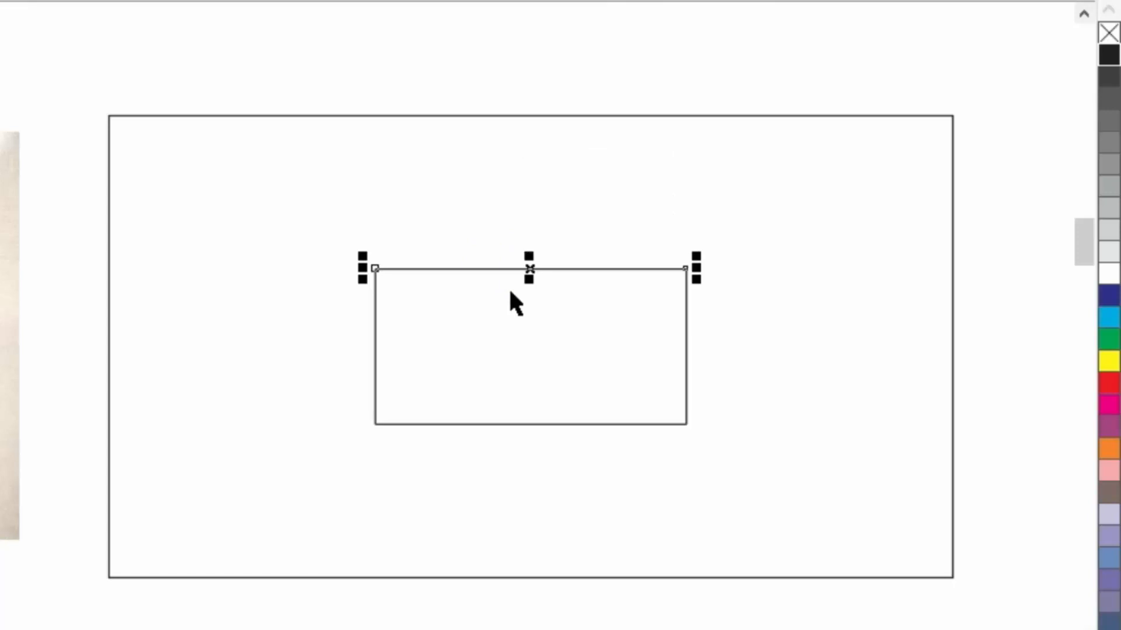
key(KP_Add)
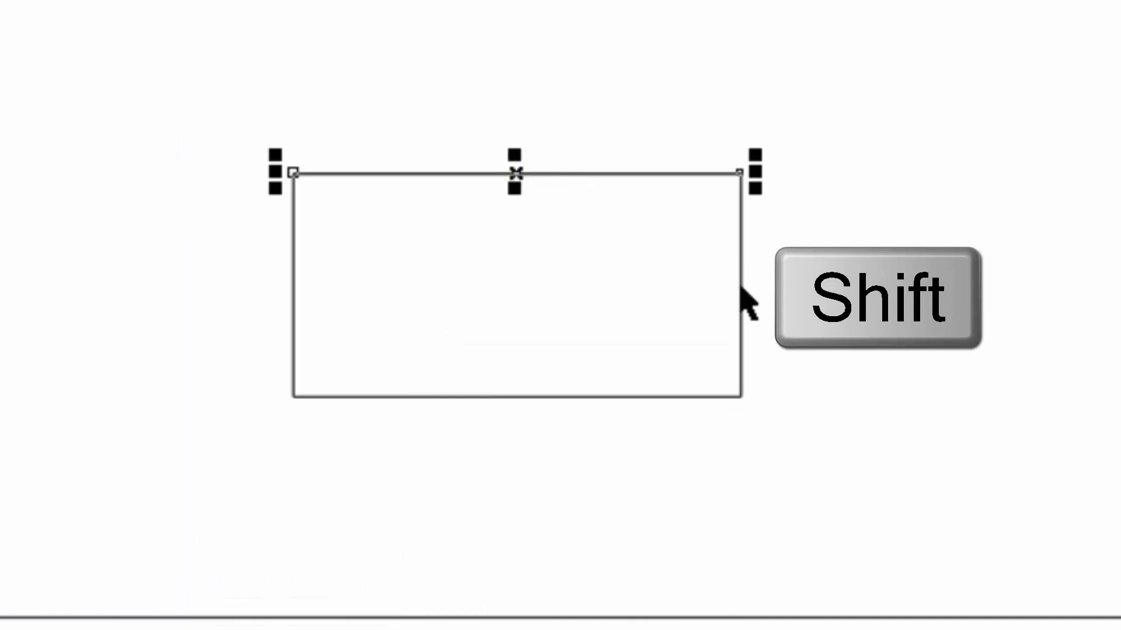
shift+click(741, 285)
key(e)
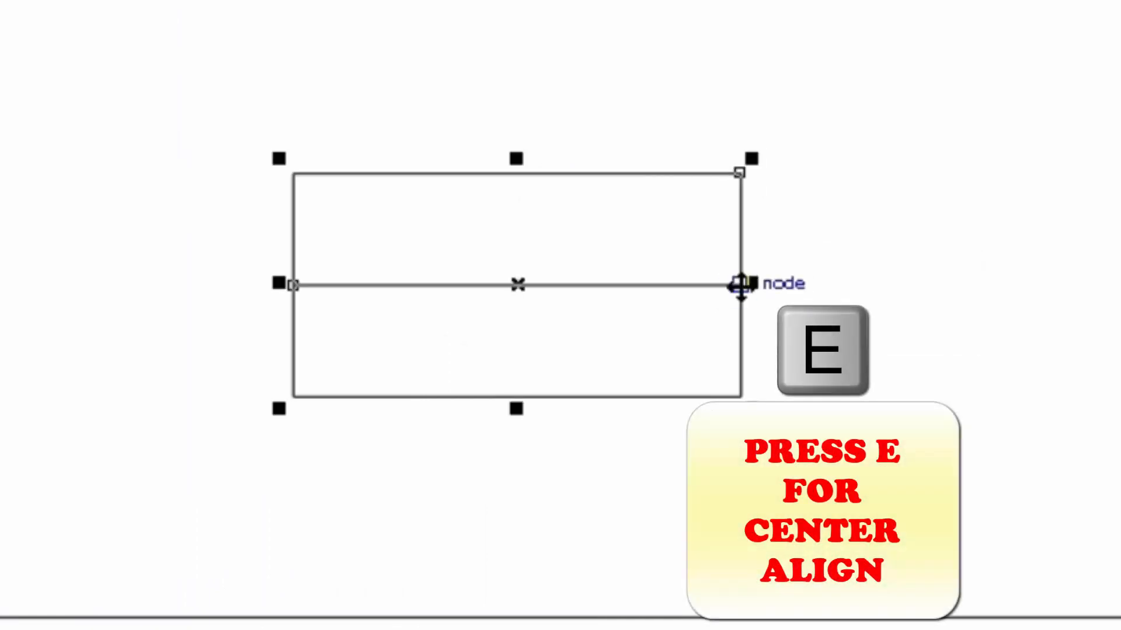
click(706, 248)
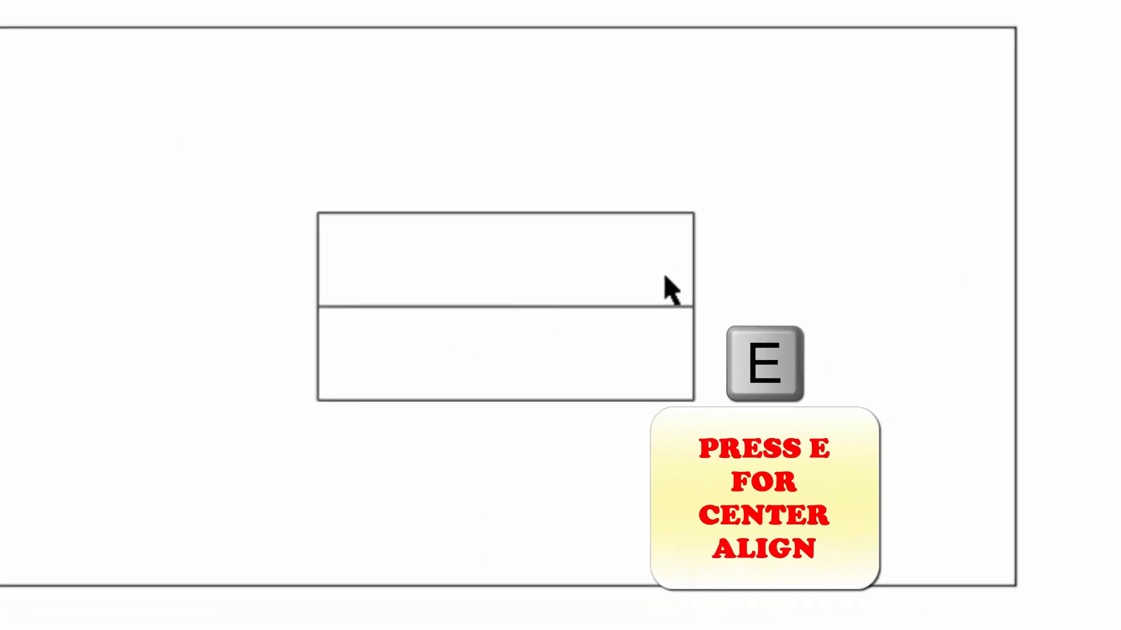
Step: Duplicate the middle line and nudge the copy up slightly above it
click(569, 304)
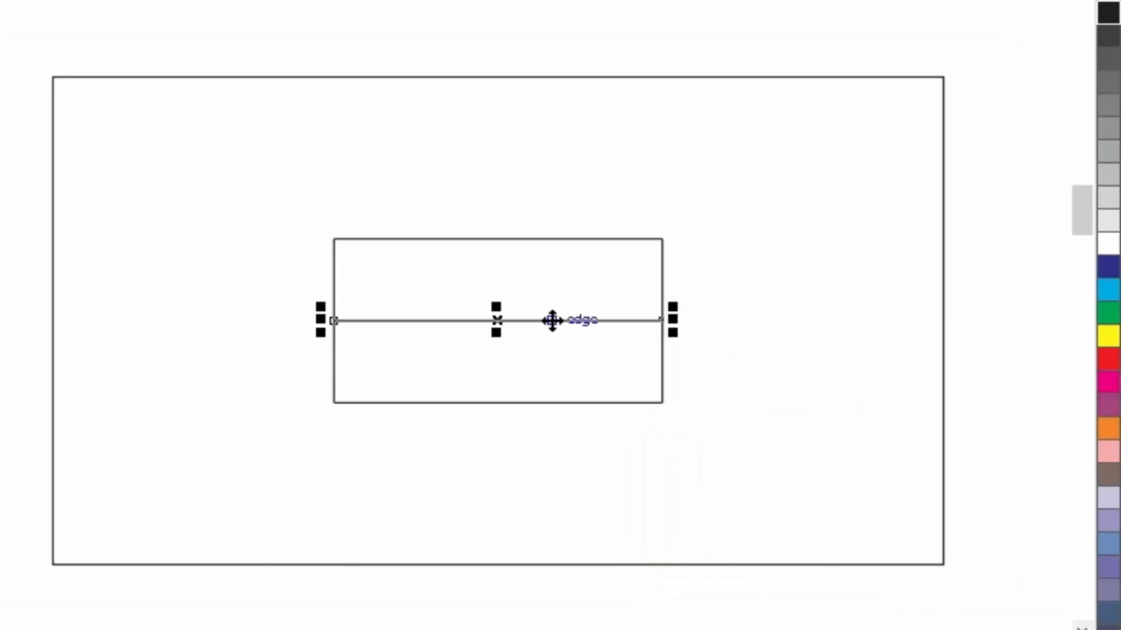
key(KP_Add)
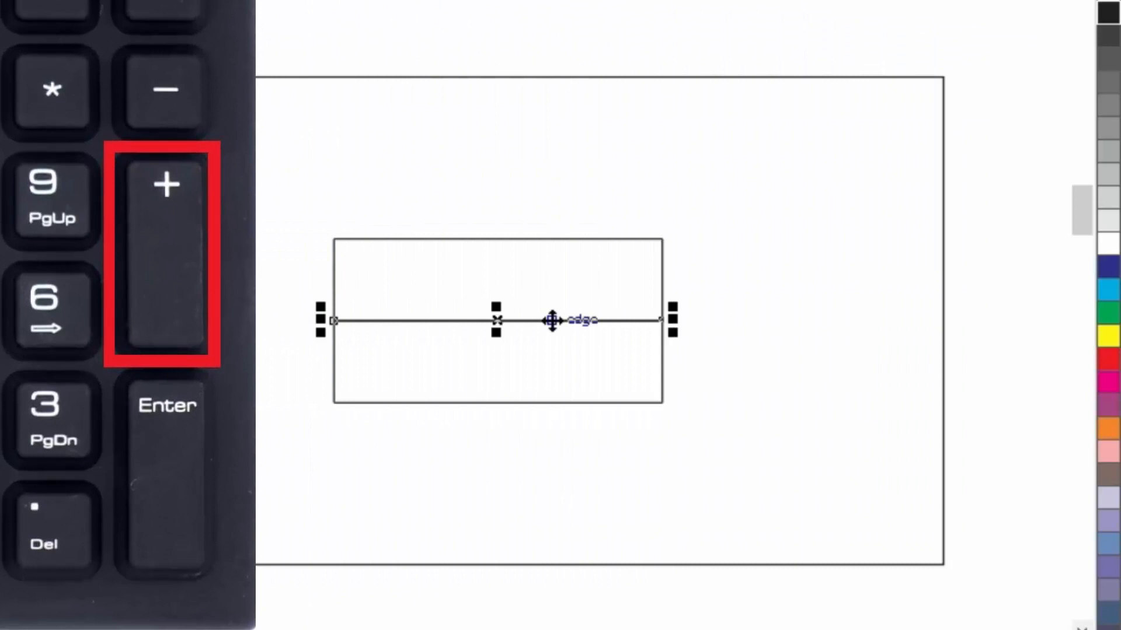
key(Up)
key(Up)
key(Up)
key(Up)
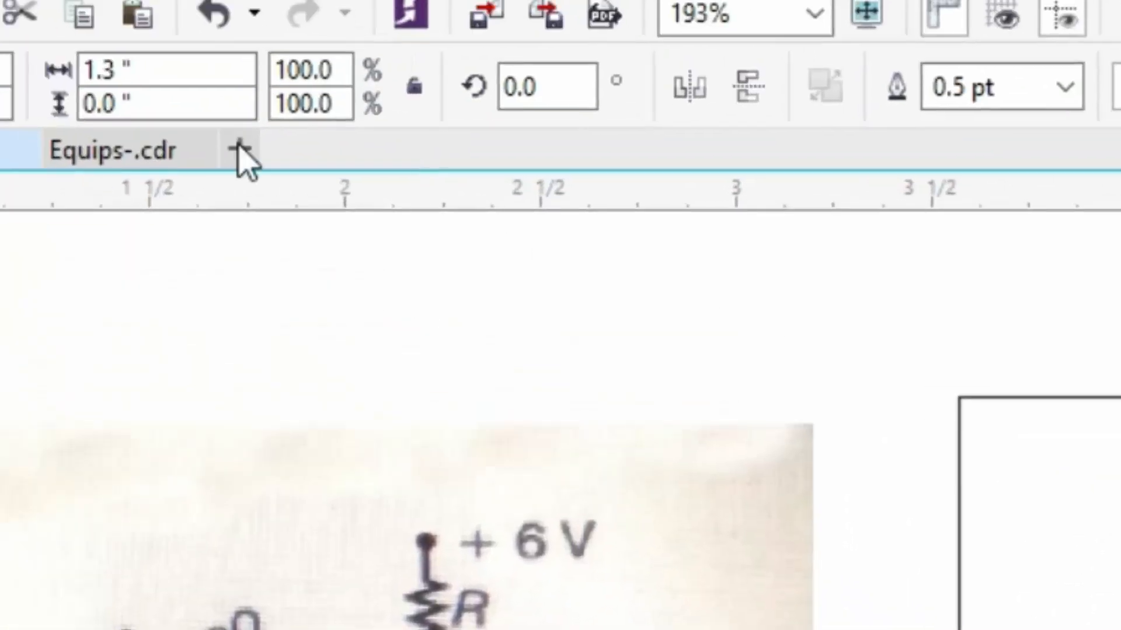
Step: Set the raised line copy's width to 0.25 inches
click(192, 70)
double_click(192, 70)
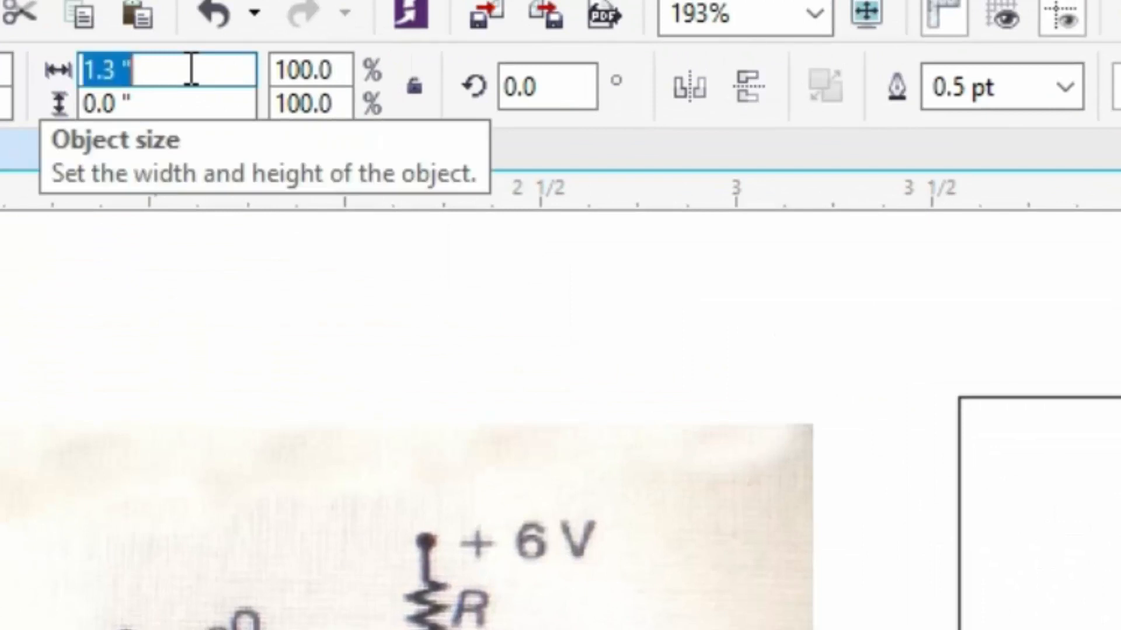
text(.25)
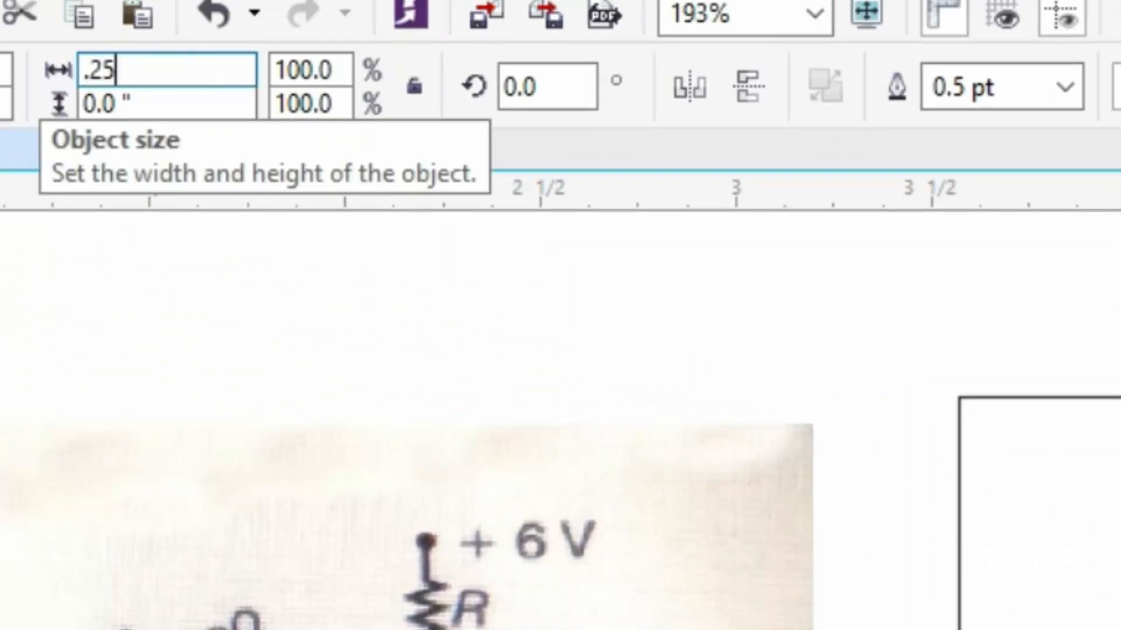
key(Return)
Step: Shorten the middle line to end below the short line's left end, and place a copy of it to the right
click(1092, 518)
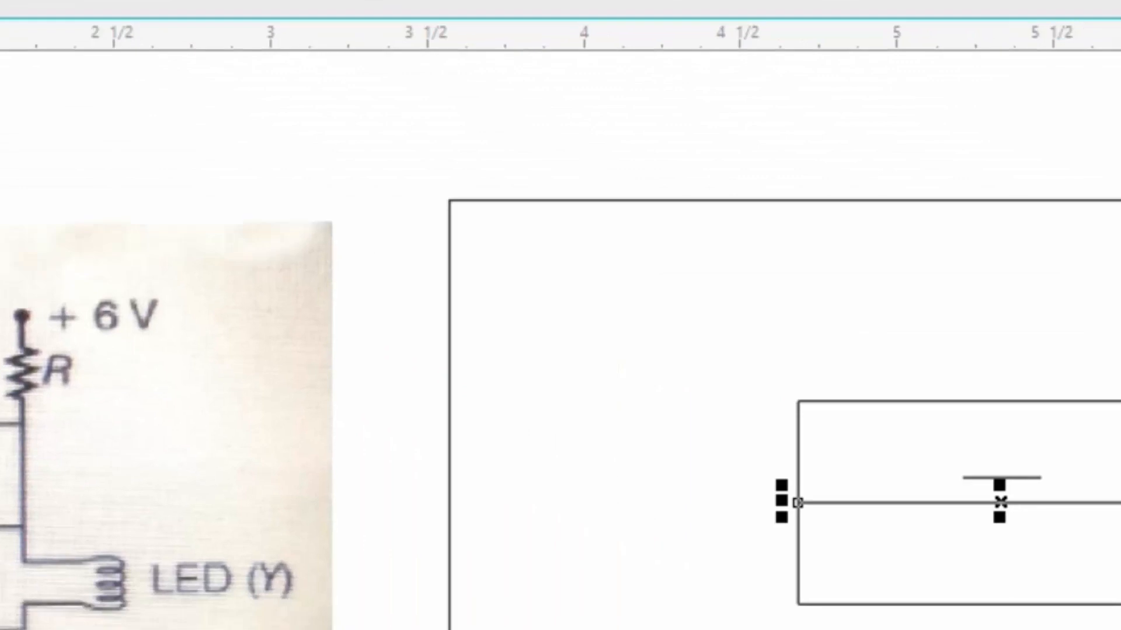
mouse_move(752, 321)
mouse_down()
mouse_move(608, 320)
mouse_move(554, 304)
mouse_up()
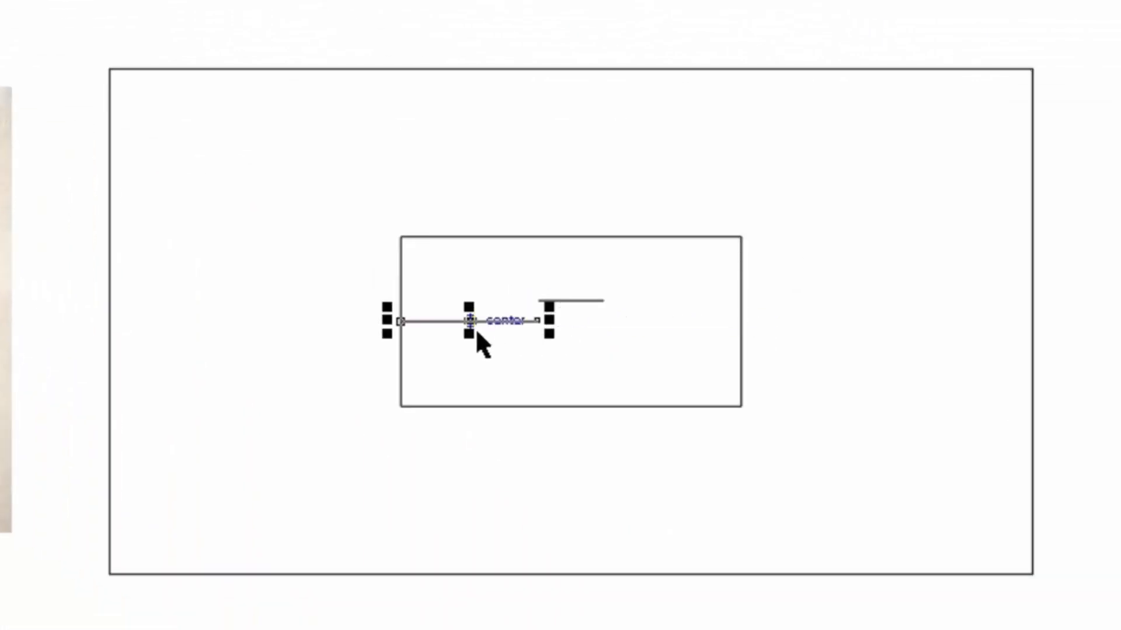
drag(470, 320, 648, 326)
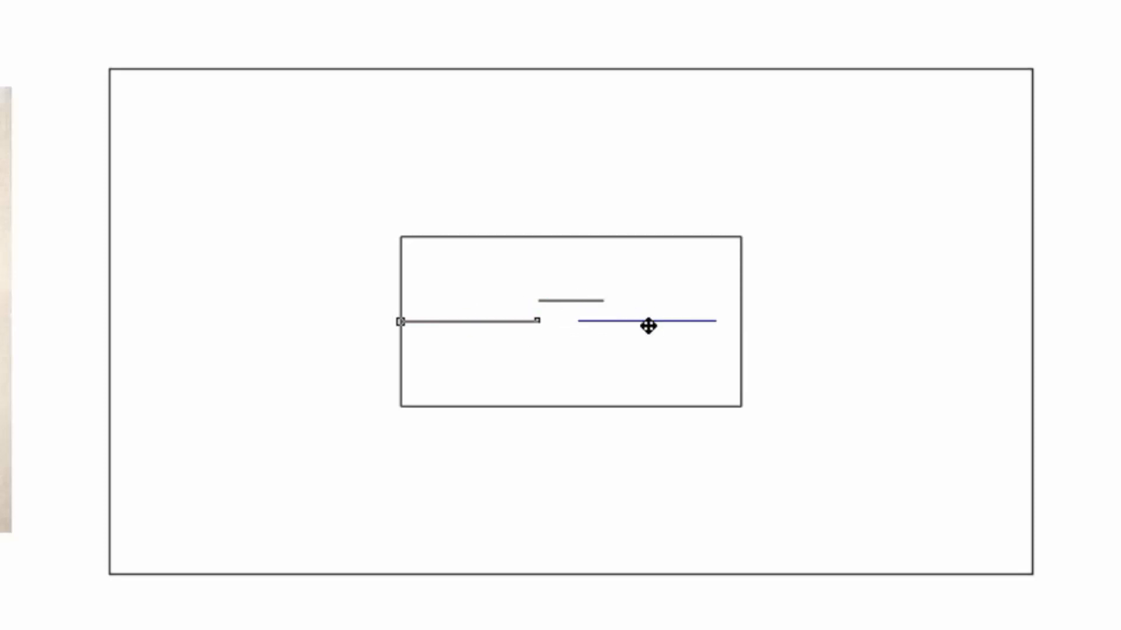
drag(648, 326, 648, 325)
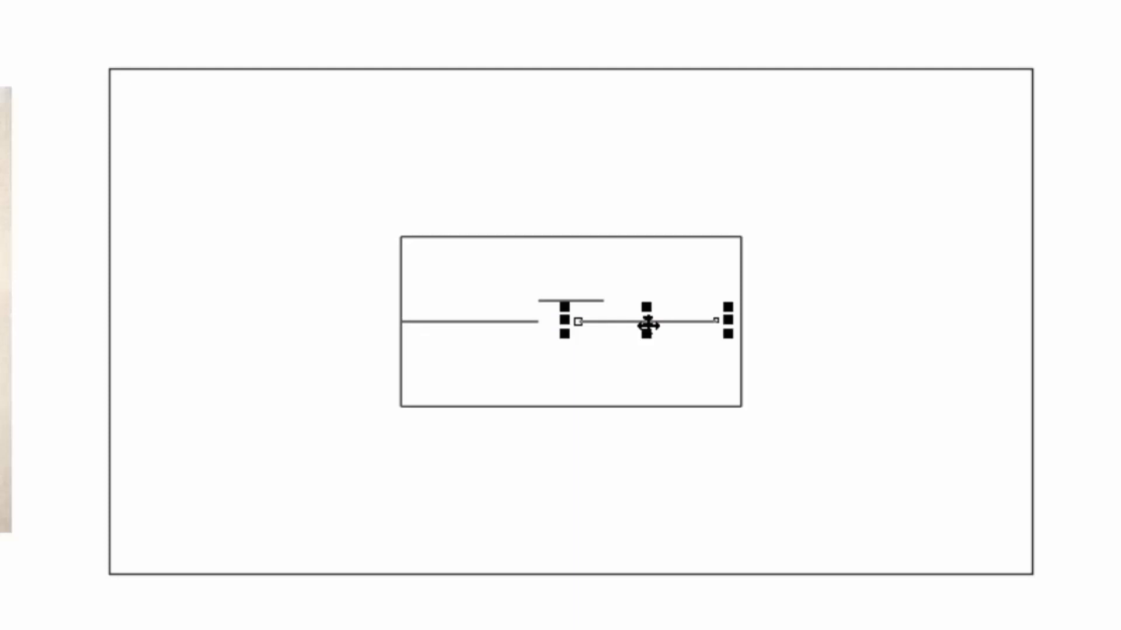
Step: Right-align the copied middle line segment with the right side of the small rectangle
click(741, 292)
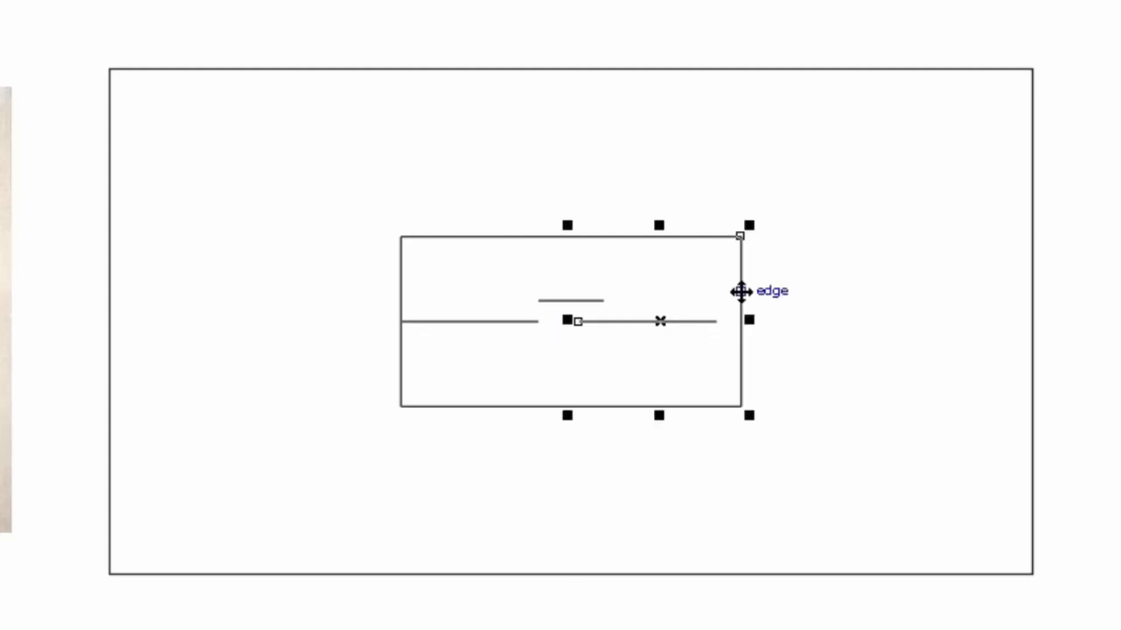
key(r)
click(728, 291)
Step: Select all nodes of the short line and snap it down into the gap between the two middle segments
click(591, 301)
key(ctrl+a)
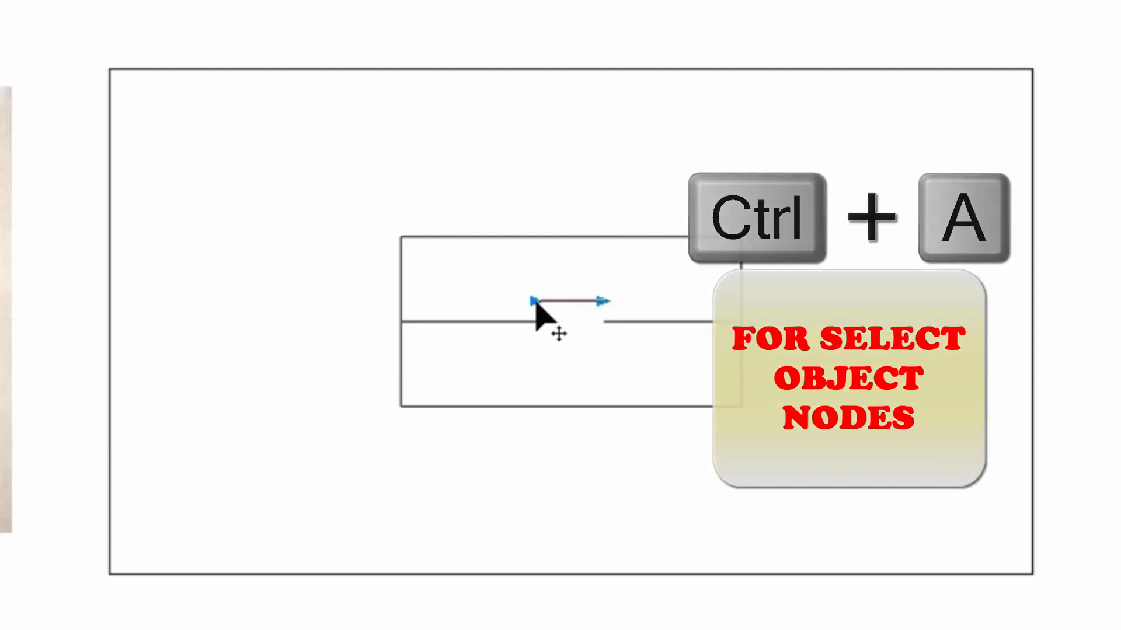
drag(539, 304, 543, 322)
key(space)
click(575, 352)
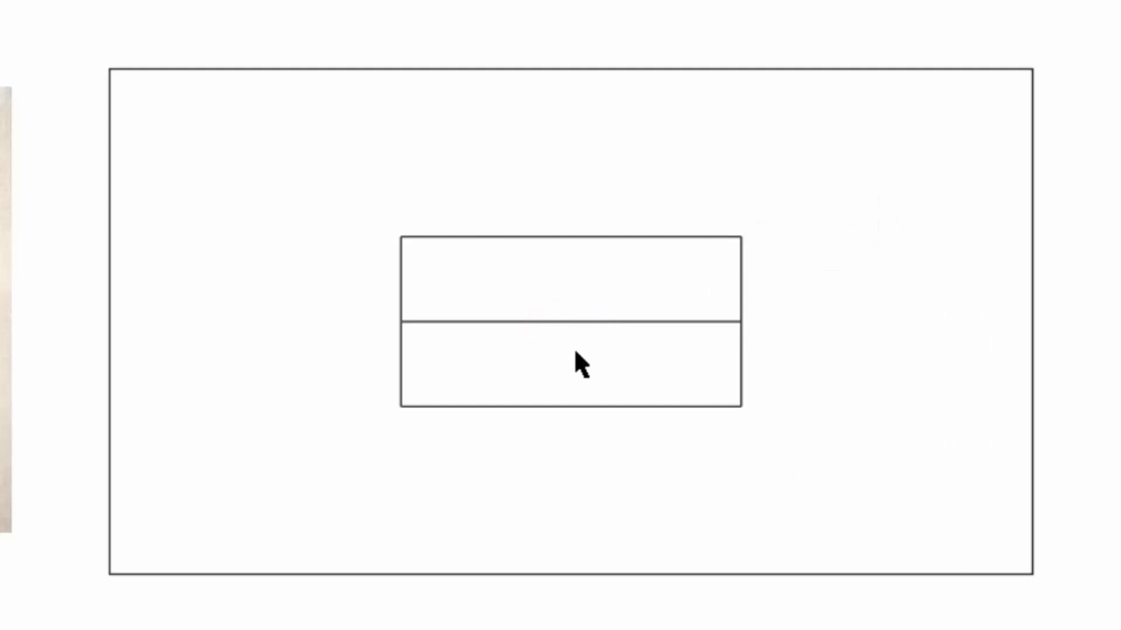
Step: Move the short middle line's rotation centre to its left end and rotate the line 15 degrees upward
drag(350, 247, 812, 439)
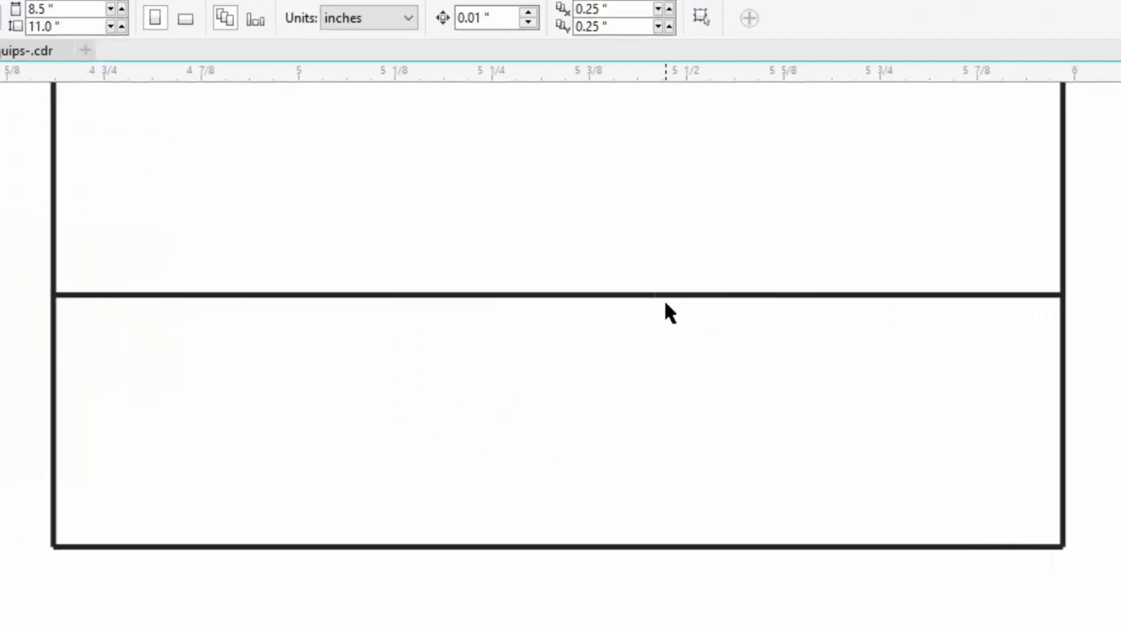
click(623, 295)
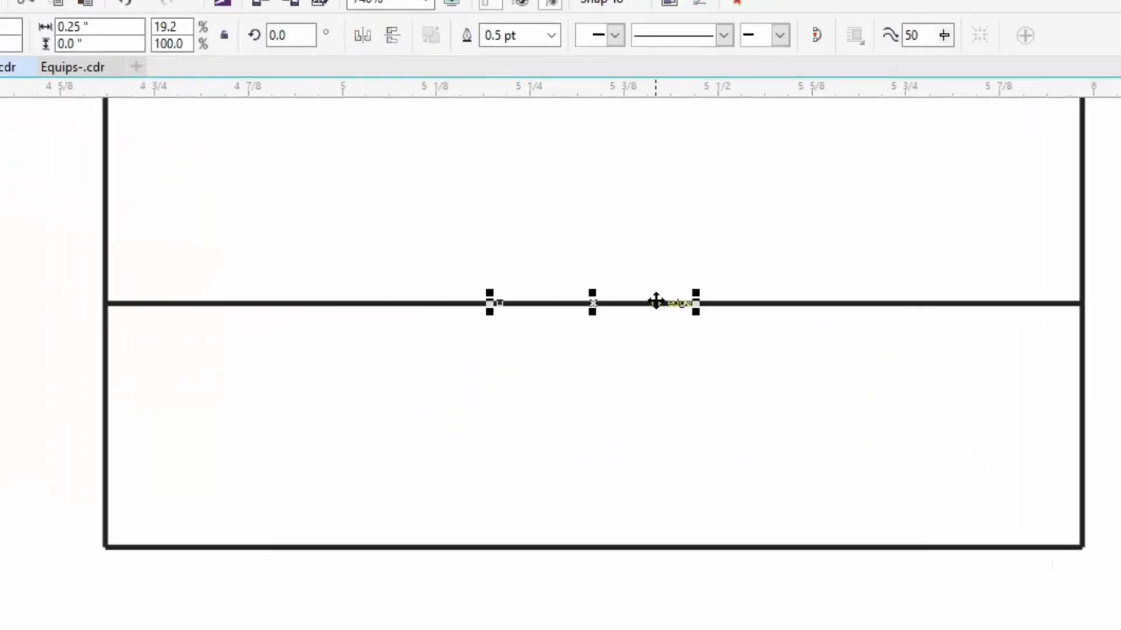
click(598, 304)
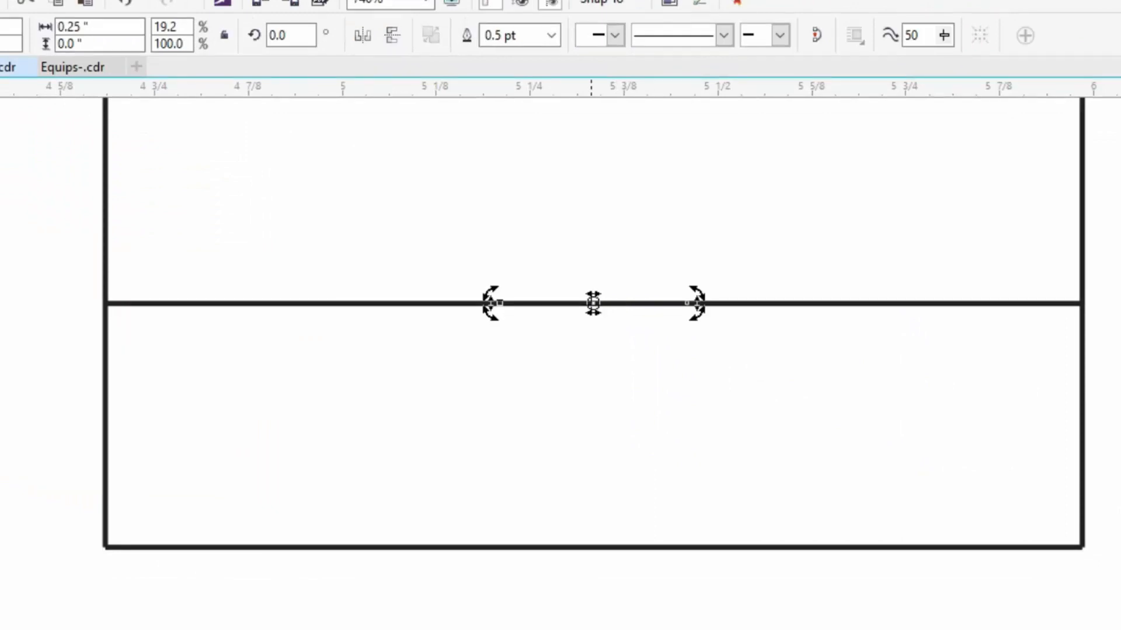
drag(593, 303, 500, 303)
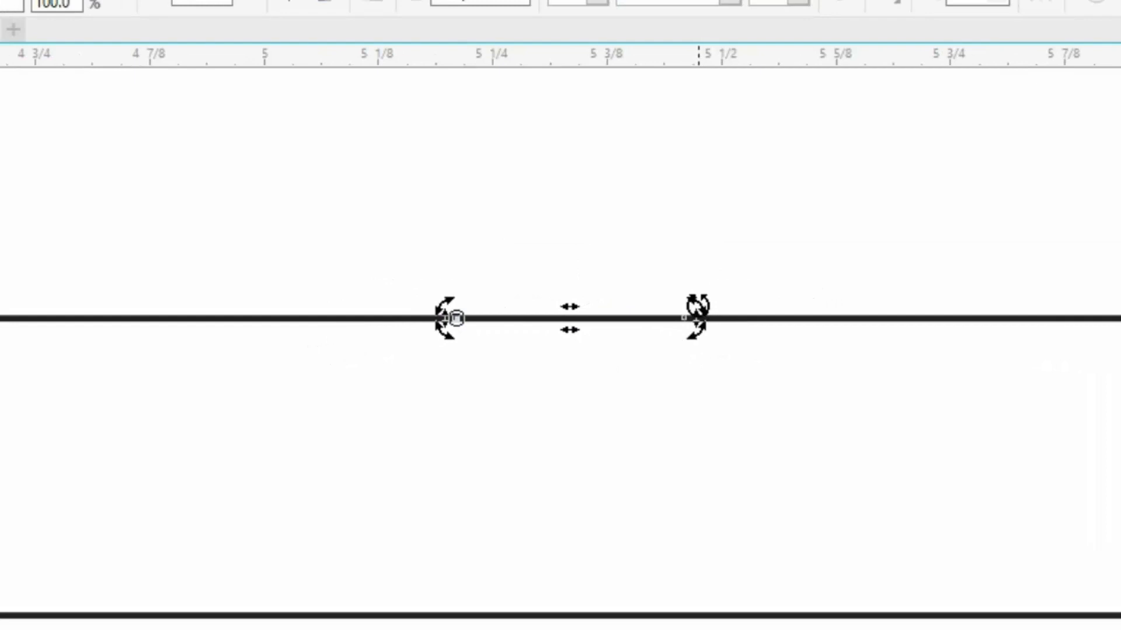
key(ctrl)
drag(698, 306, 680, 231)
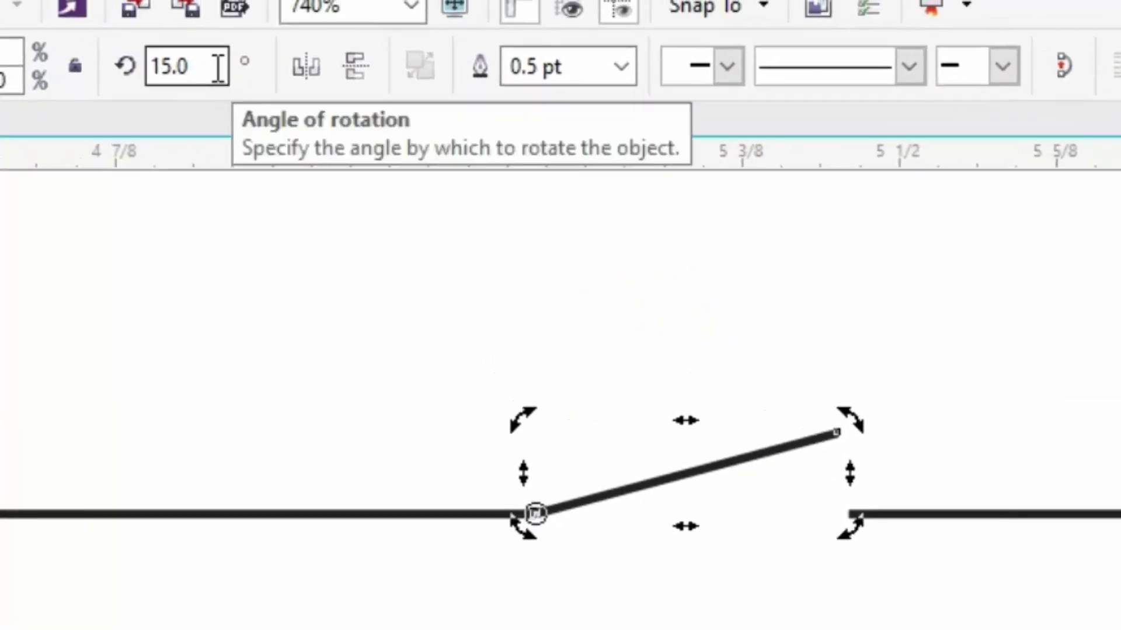
Step: Set the slanted switch line's angle of rotation to 20 degrees
click(217, 68)
double_click(217, 68)
text(20)
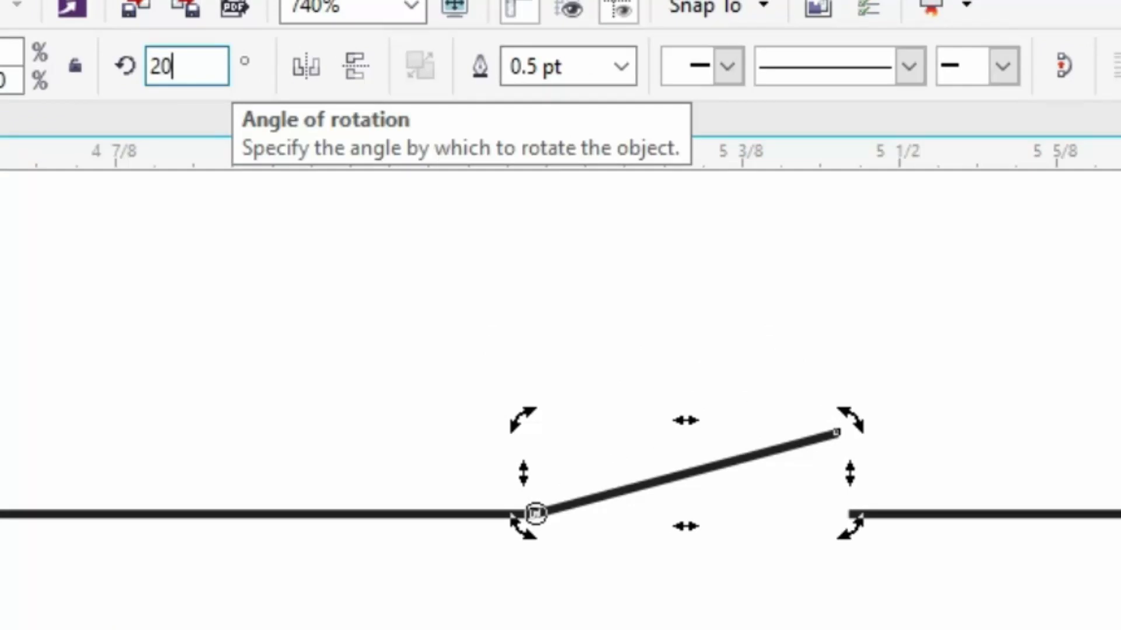
key(Return)
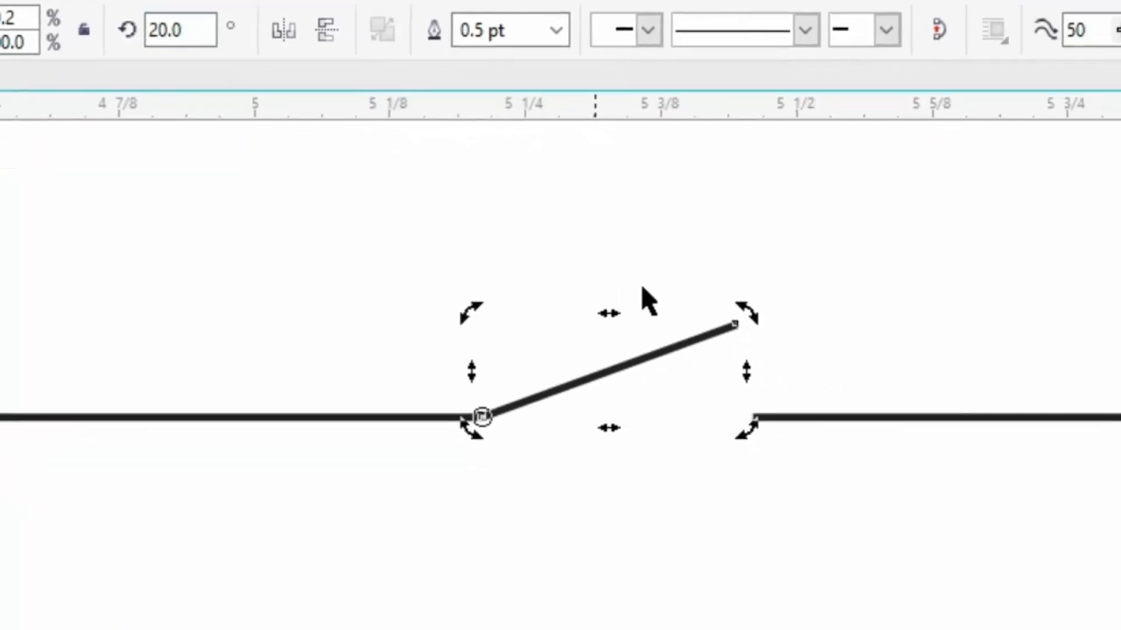
Step: Delete the top side of the small inner rectangle
key(z)
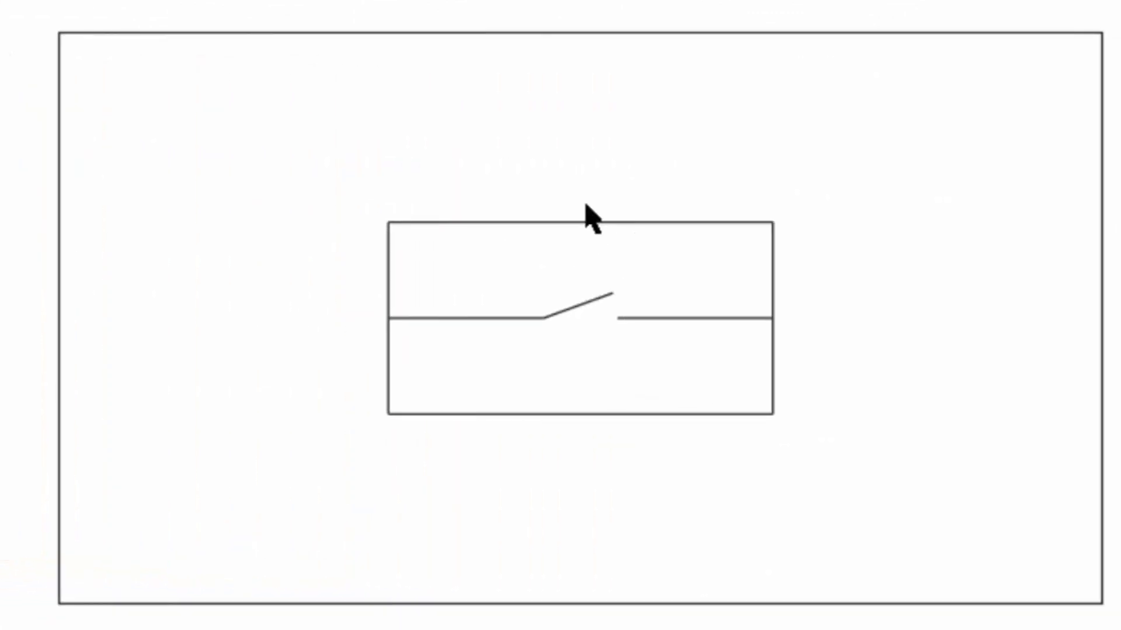
drag(586, 204, 603, 243)
key(Delete)
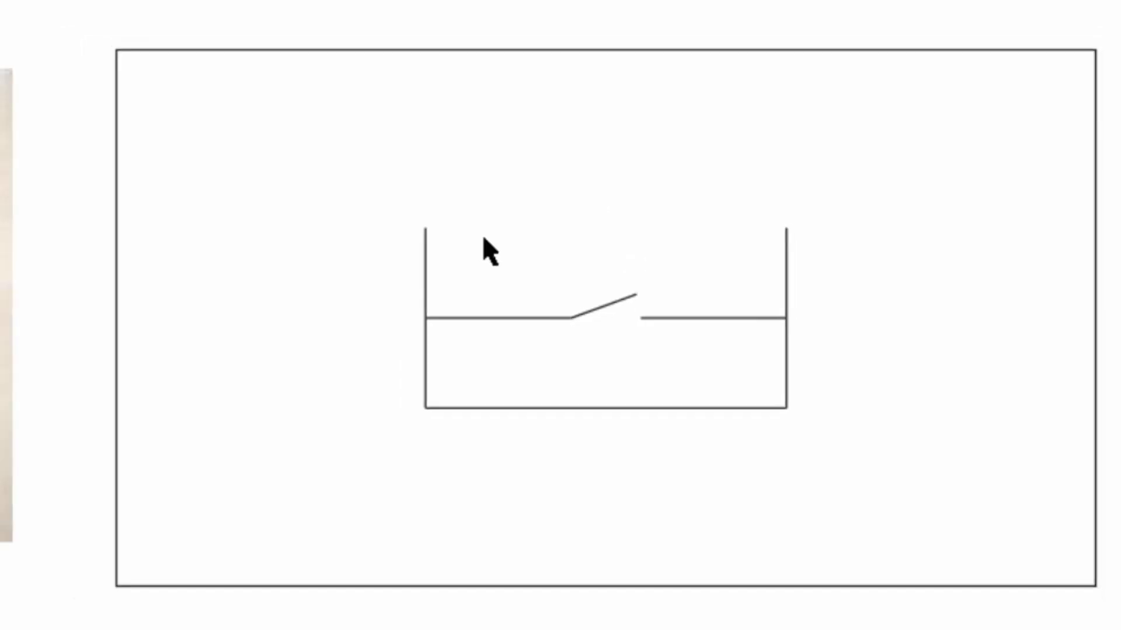
Step: Combine the middle row's two segments and slanted line, and snap a copy by its left end node onto the left vertical's upper end
drag(494, 238, 732, 357)
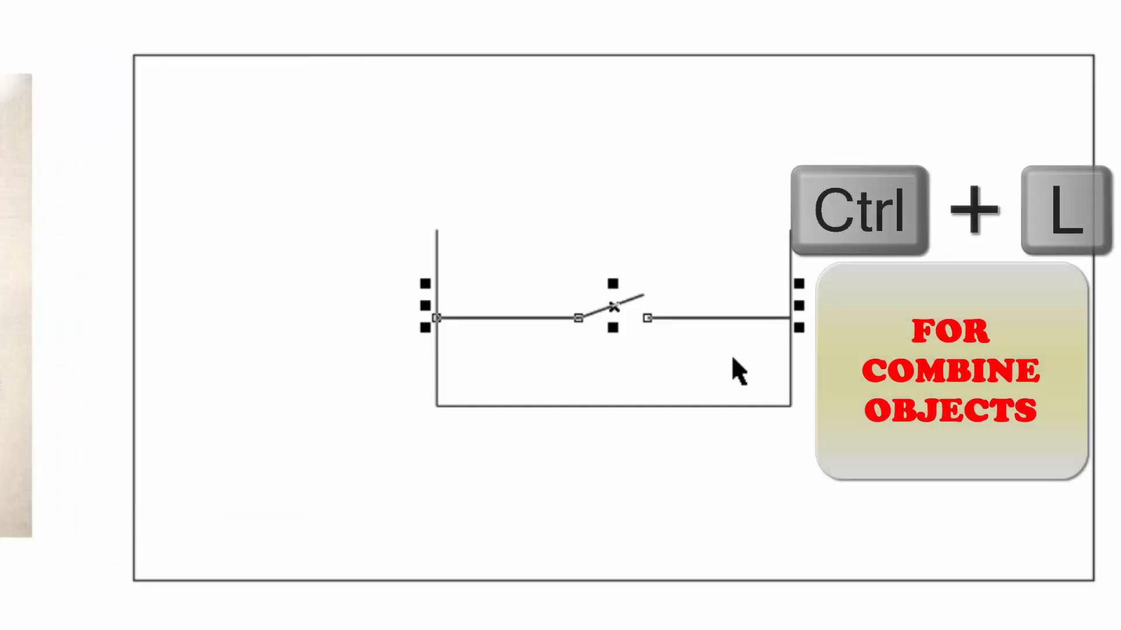
key(ctrl+l)
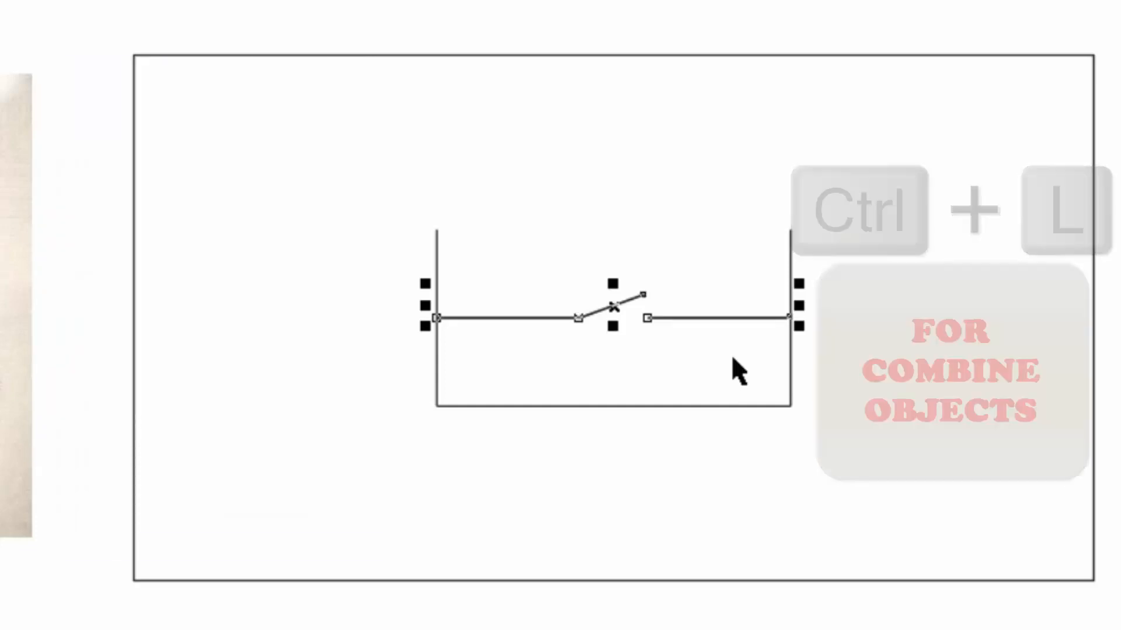
key(F10)
key(ctrl+a)
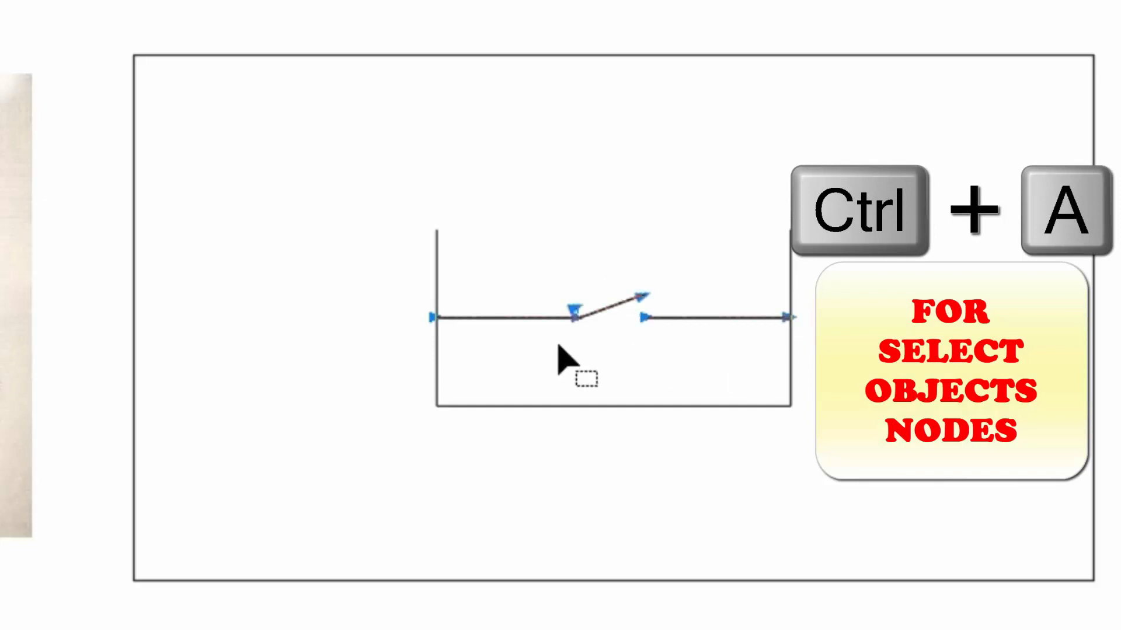
drag(432, 317, 435, 231)
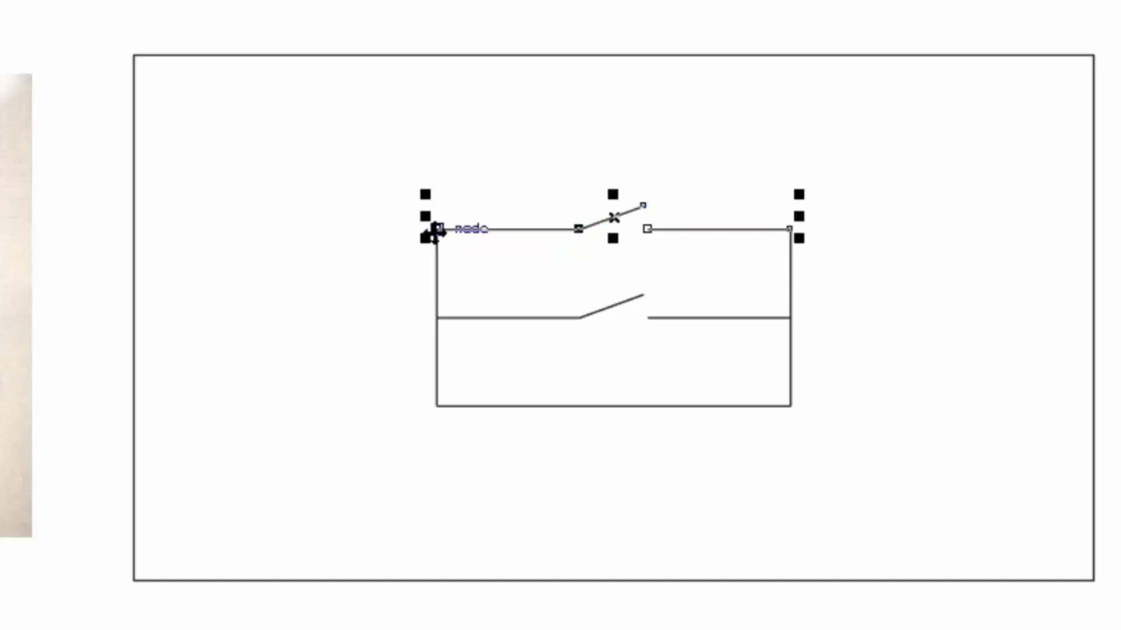
Step: Break the copied upper switch row apart into separate lines
key(ctrl+k)
click(559, 257)
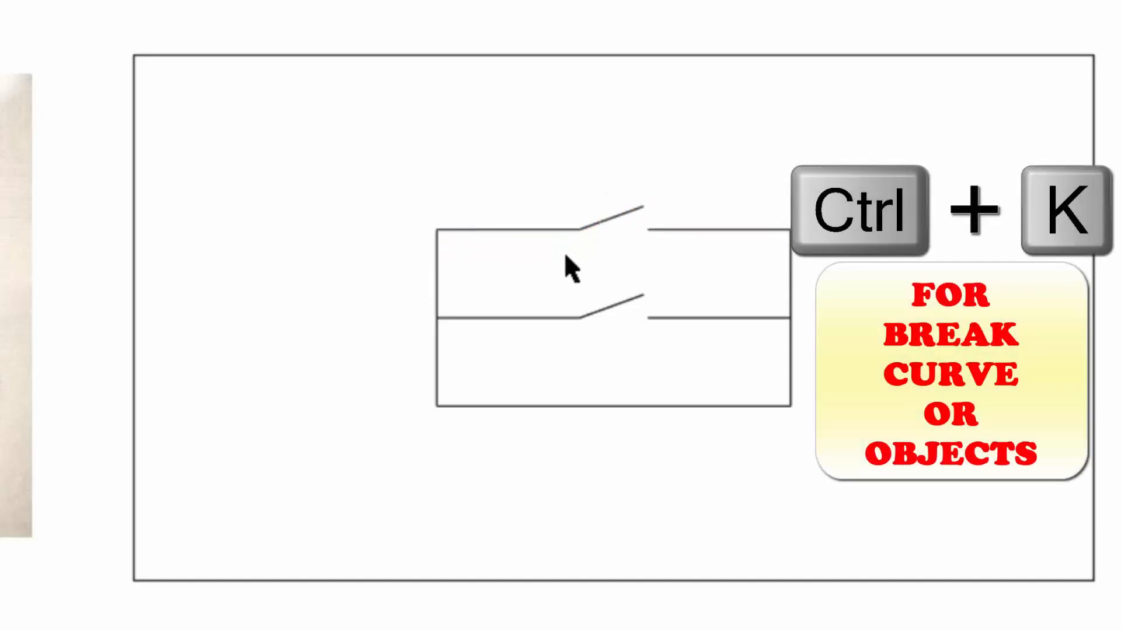
click(604, 222)
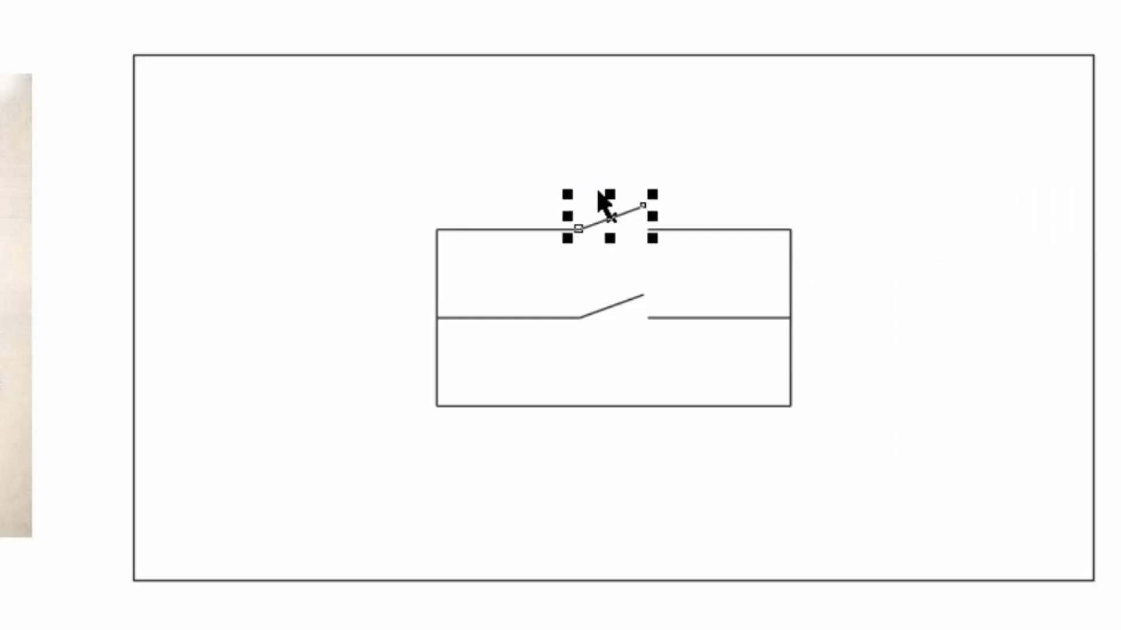
click(711, 288)
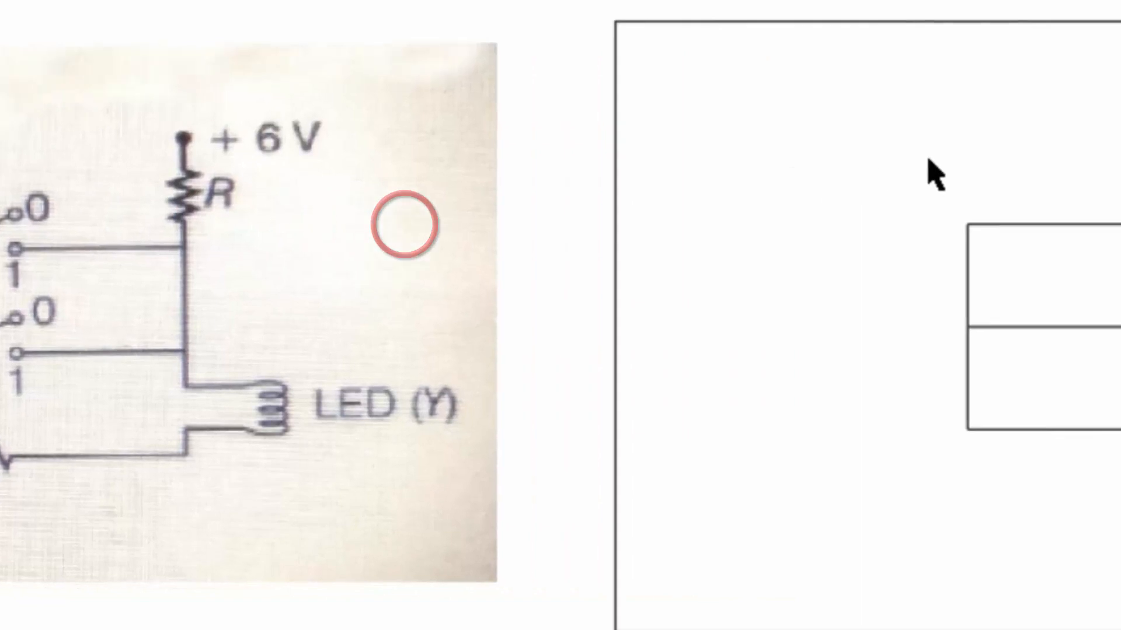
Step: Draw a circle above the upper switch row and size it to 0.05 inches wide with a matching height
key(F7)
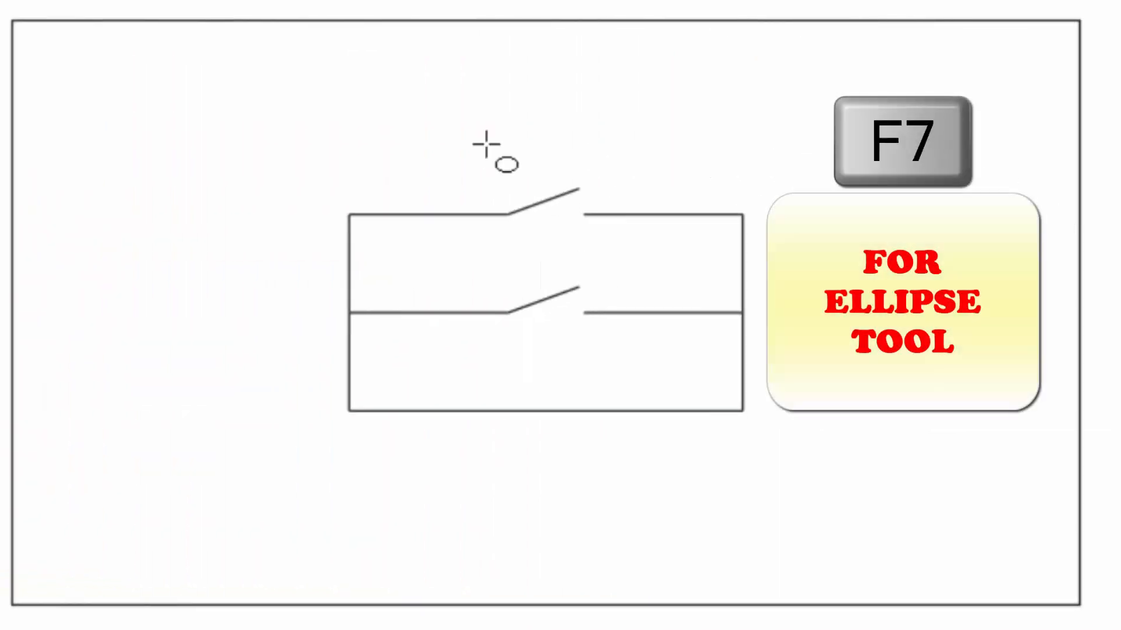
drag(453, 90, 478, 115)
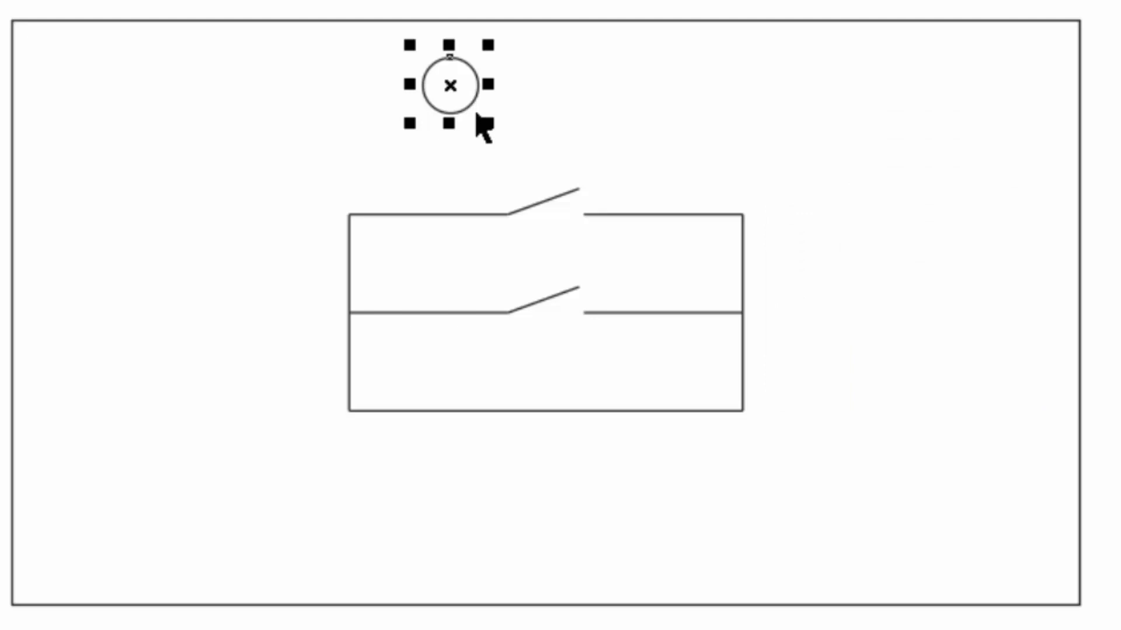
click(150, 78)
text(0.05)
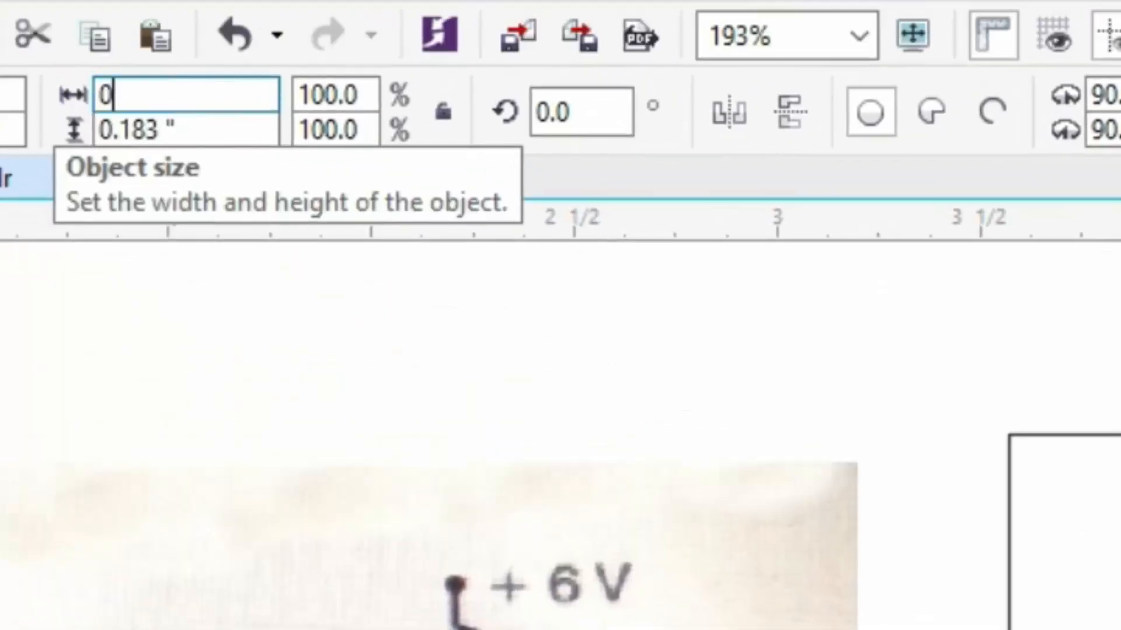
key(Tab)
text(0)
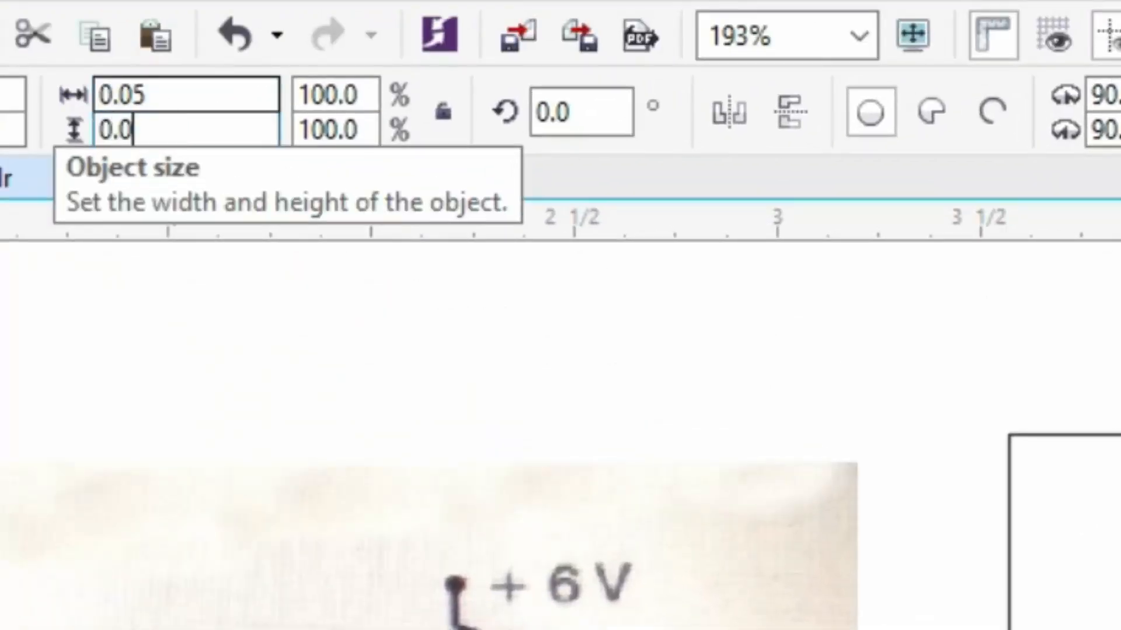
key(Return)
click(572, 125)
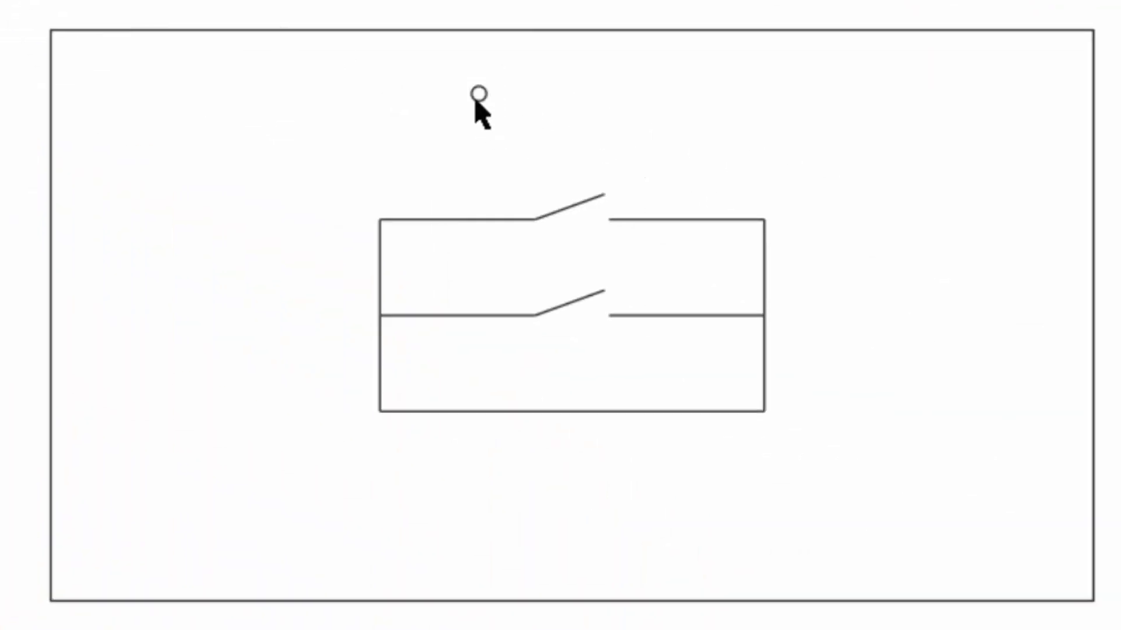
Step: Draw two equal large guide circles centred on the free ends of the upper and middle slanted switch lines
key(F7)
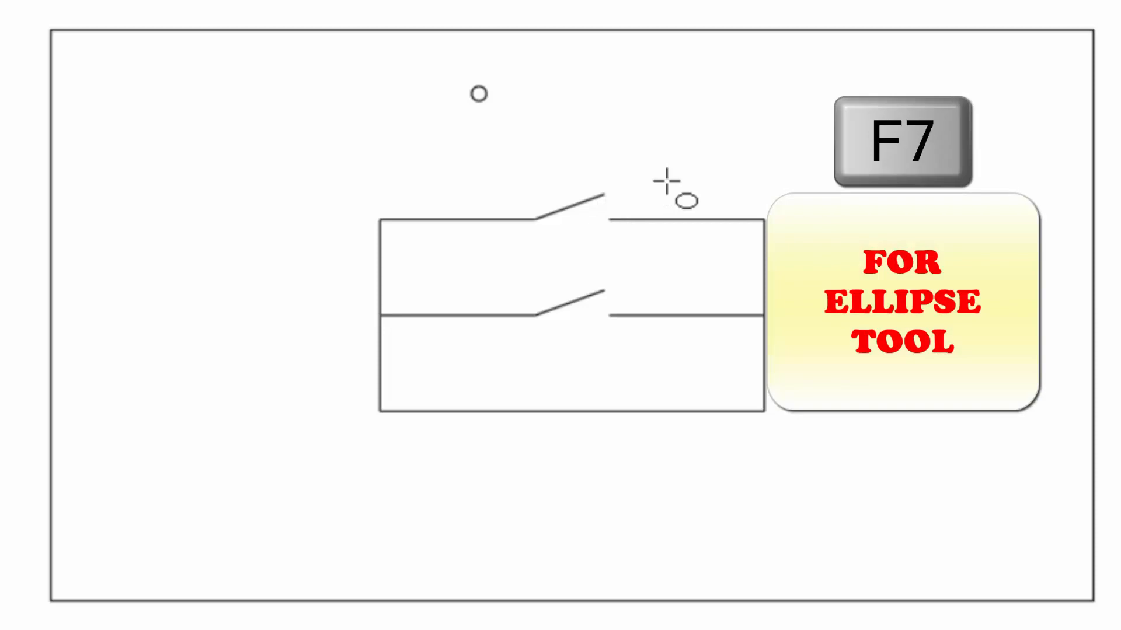
drag(604, 193, 646, 218)
drag(605, 290, 648, 315)
key(space)
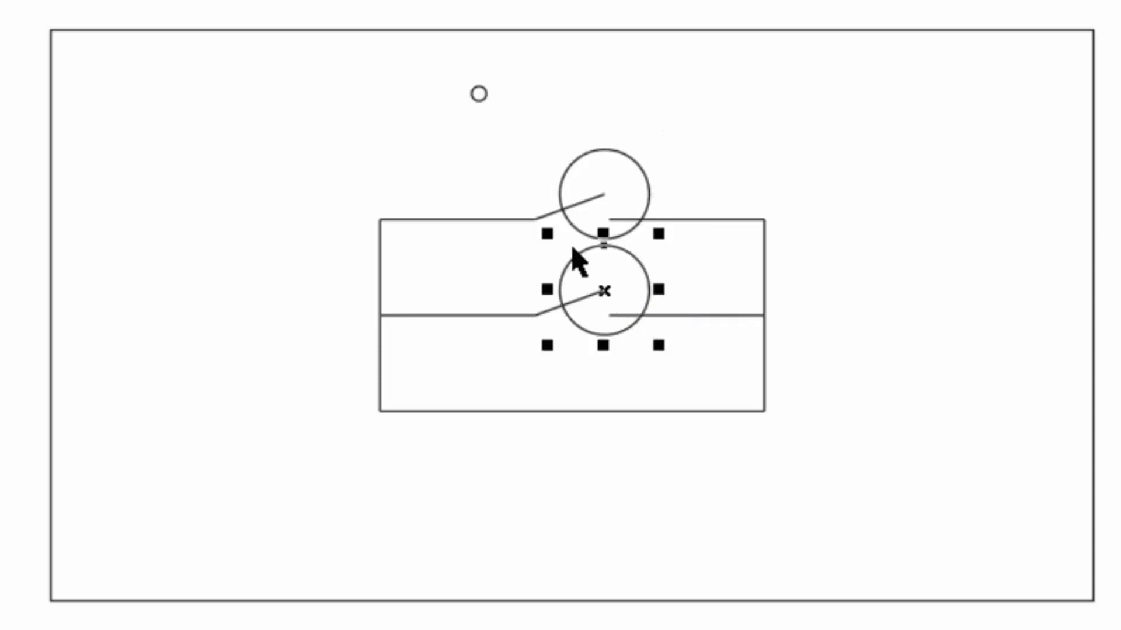
Step: Align the small circle horizontally and vertically to the centre of the upper guide circle
click(480, 102)
click(479, 95)
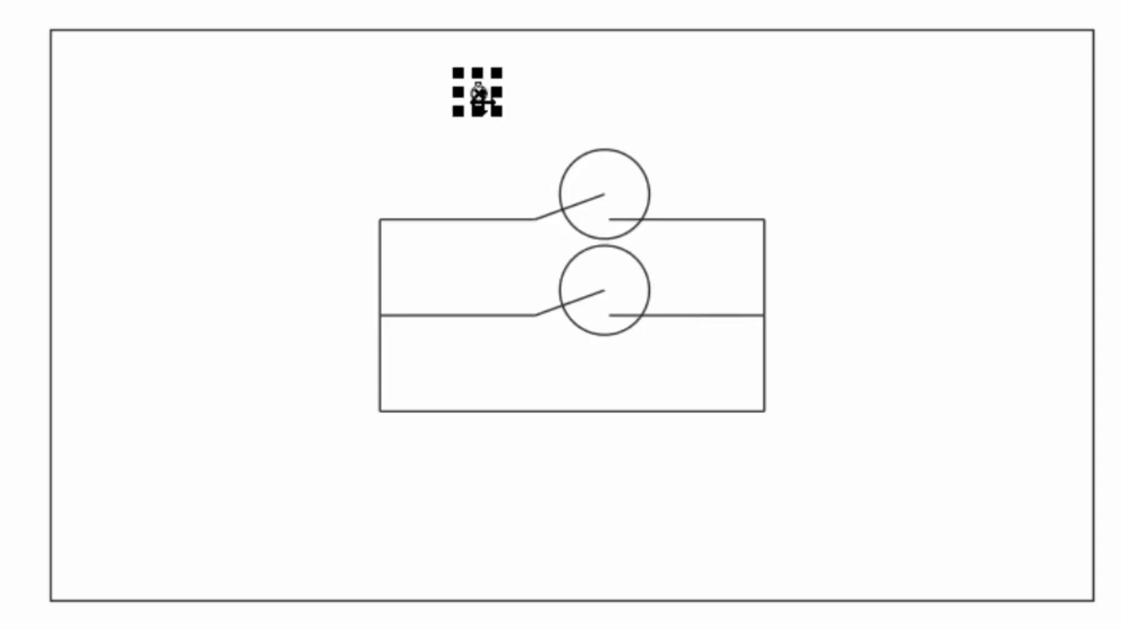
shift+click(607, 150)
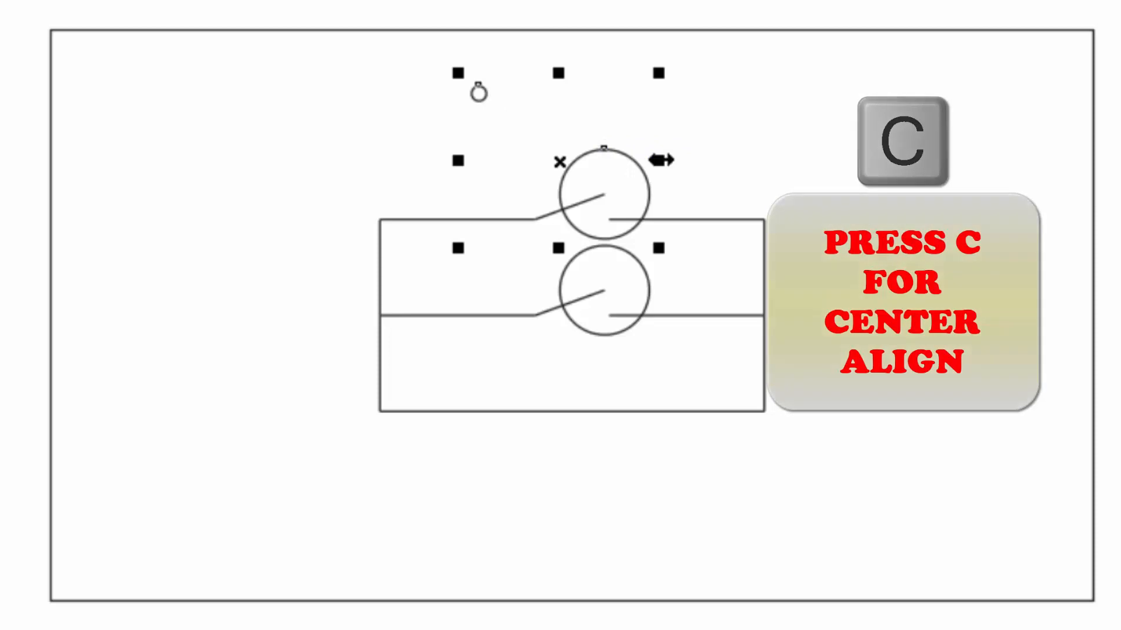
key(c)
key(e)
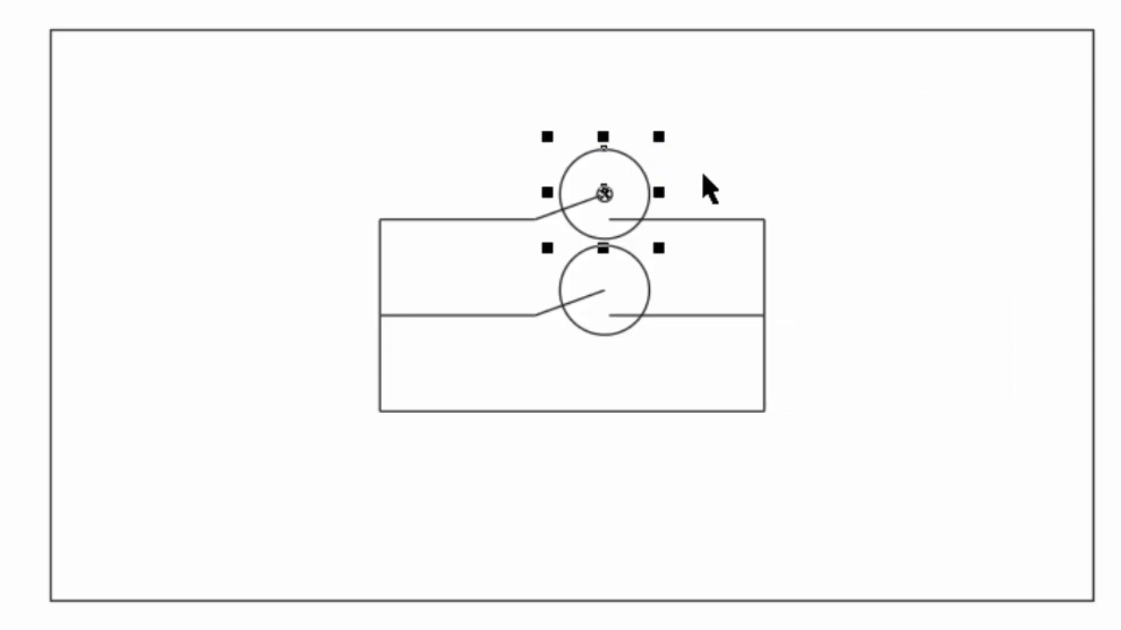
click(708, 211)
Step: Place a copy of the small circle to the right of the upper guide circle and select it
drag(613, 200, 726, 157)
click(773, 183)
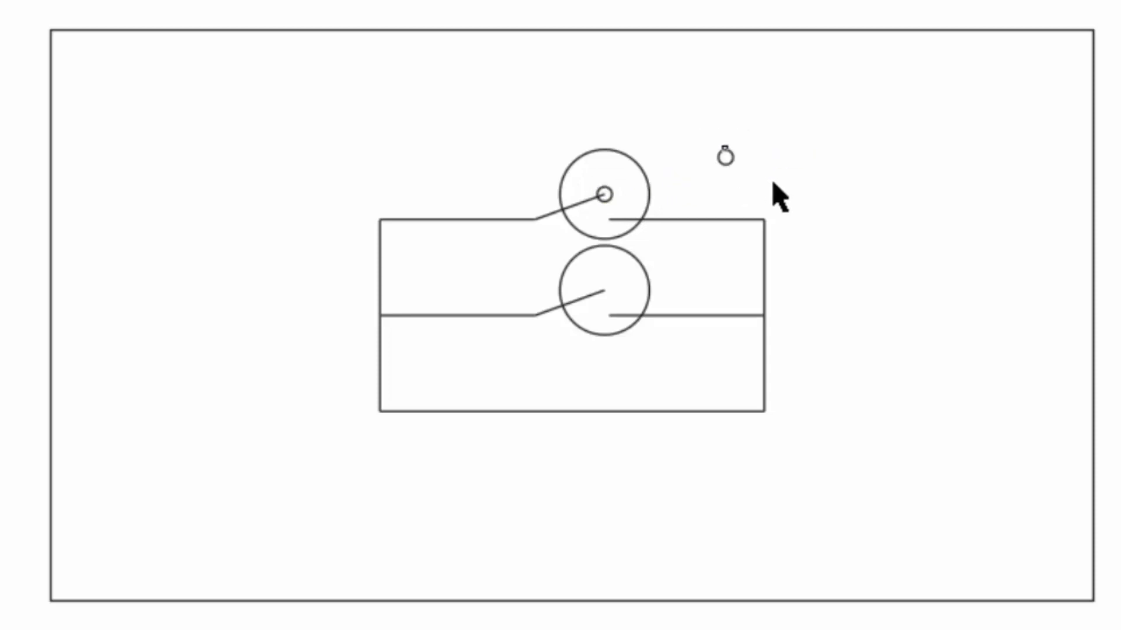
click(727, 158)
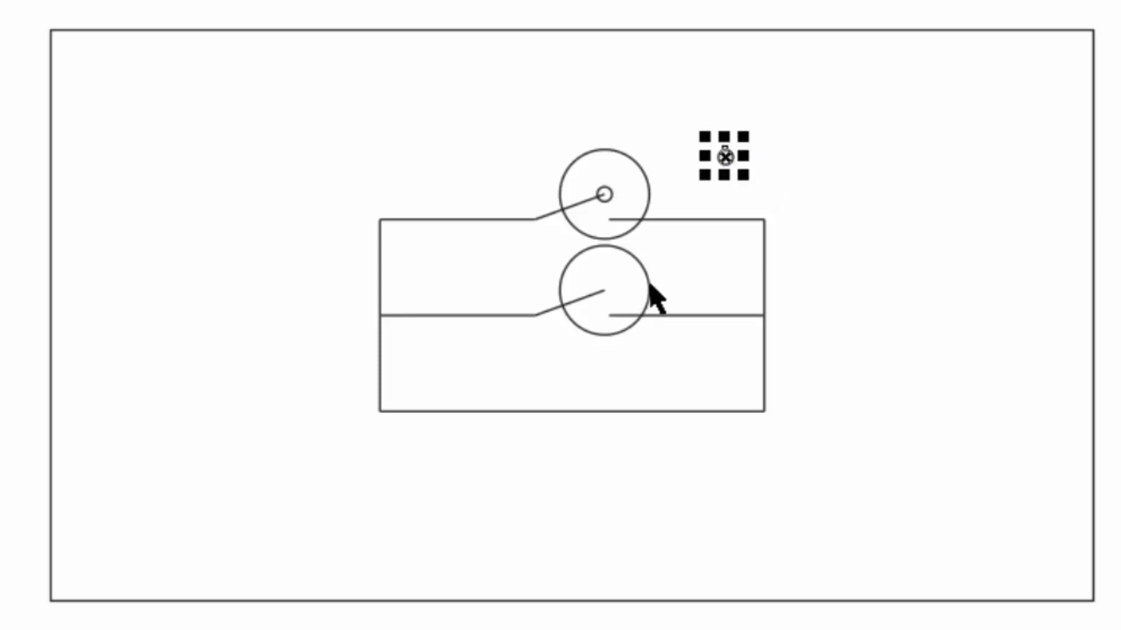
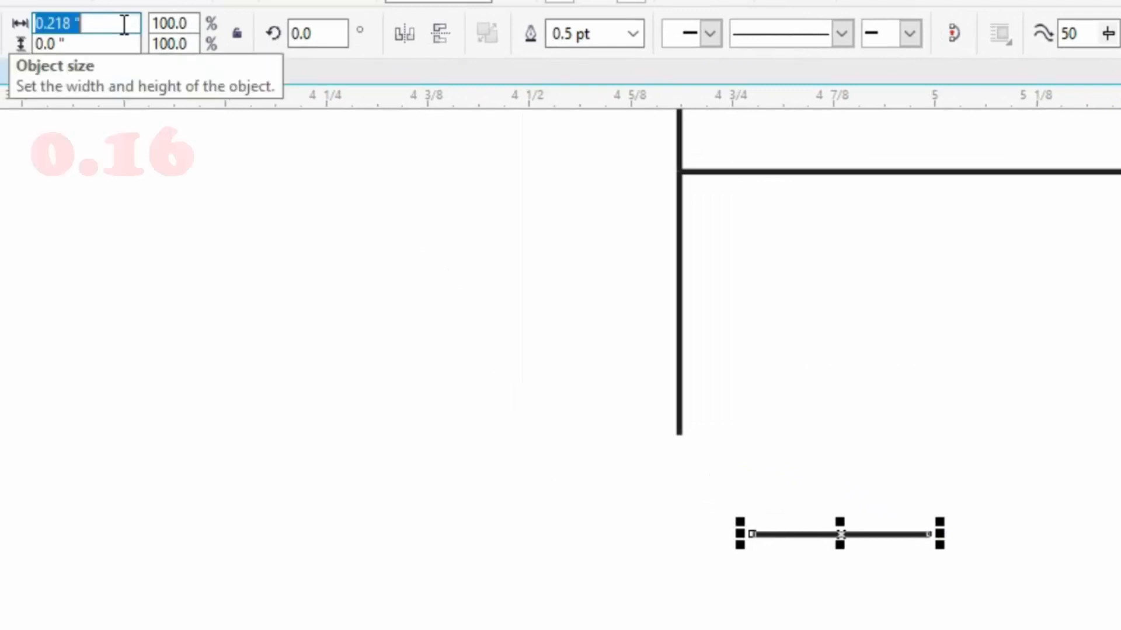
Step: Set the width of the short horizontal line below the left vertical wire to 0.16 inches
text(16)
key(Return)
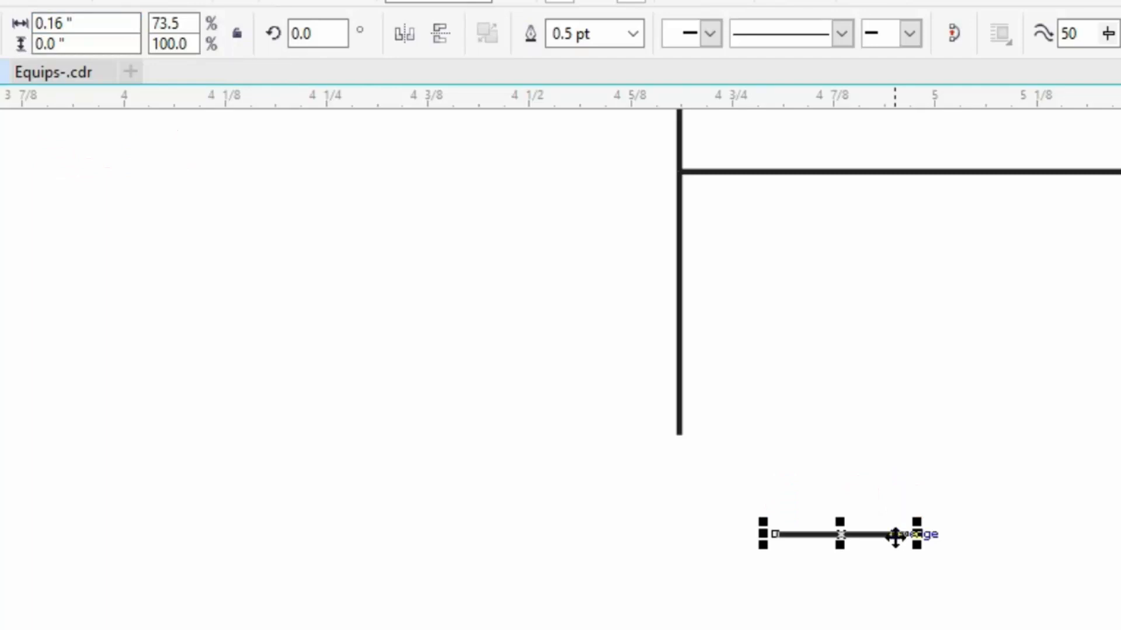
click(944, 545)
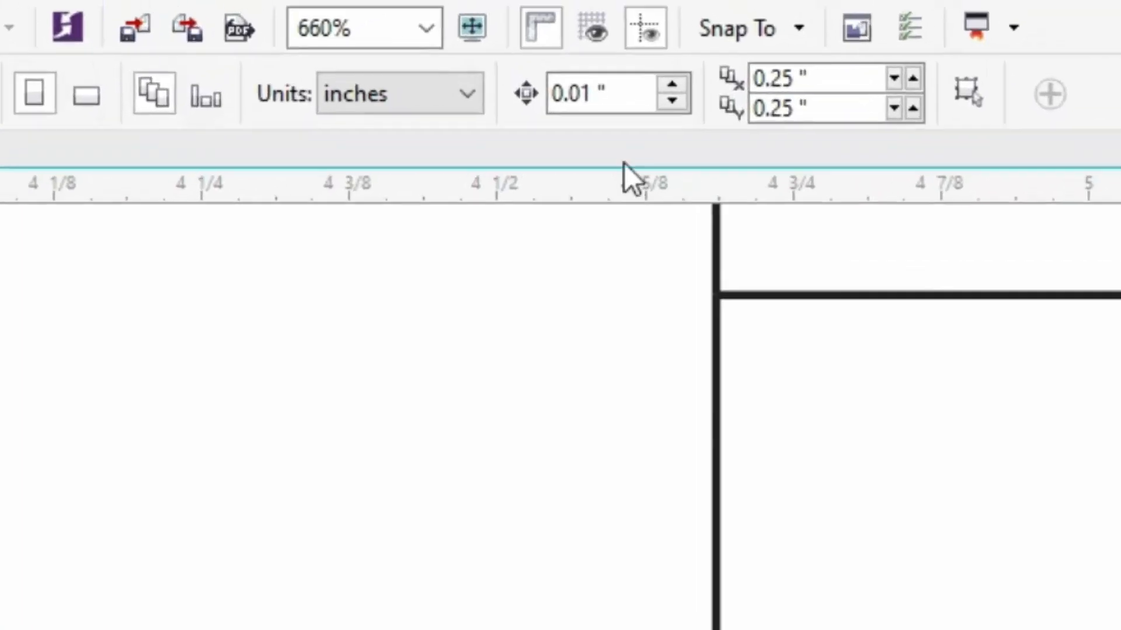
Step: Set the document's nudge distance to 0.01 inches
drag(619, 94, 548, 94)
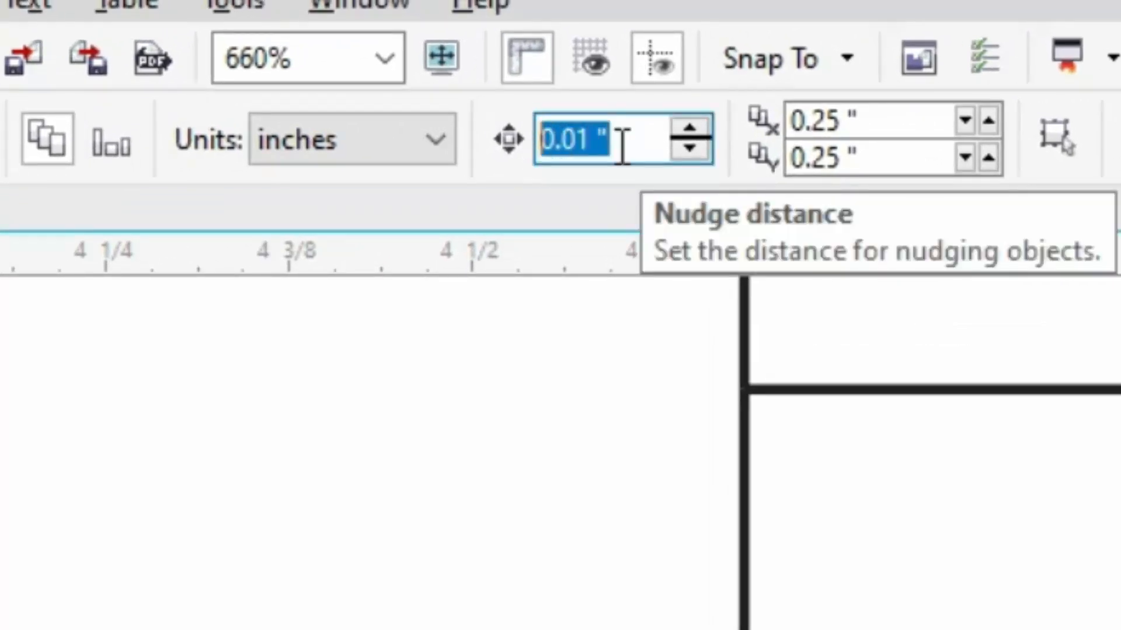
text(0.01)
key(Return)
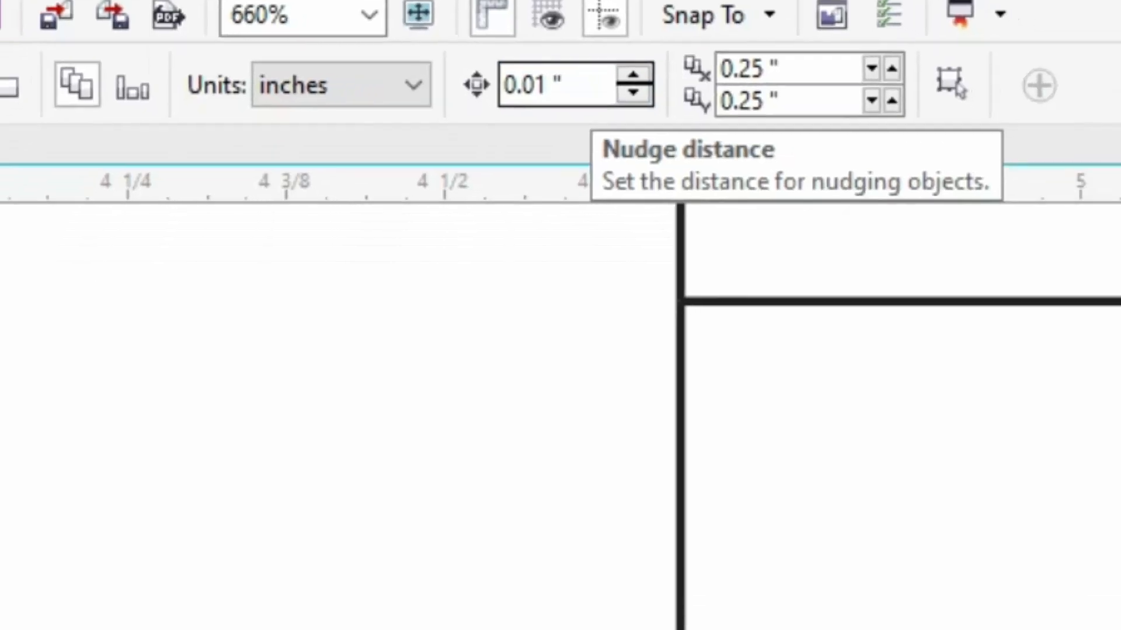
Step: Duplicate the short horizontal line in place and super-nudge the copy down once
drag(600, 418, 793, 490)
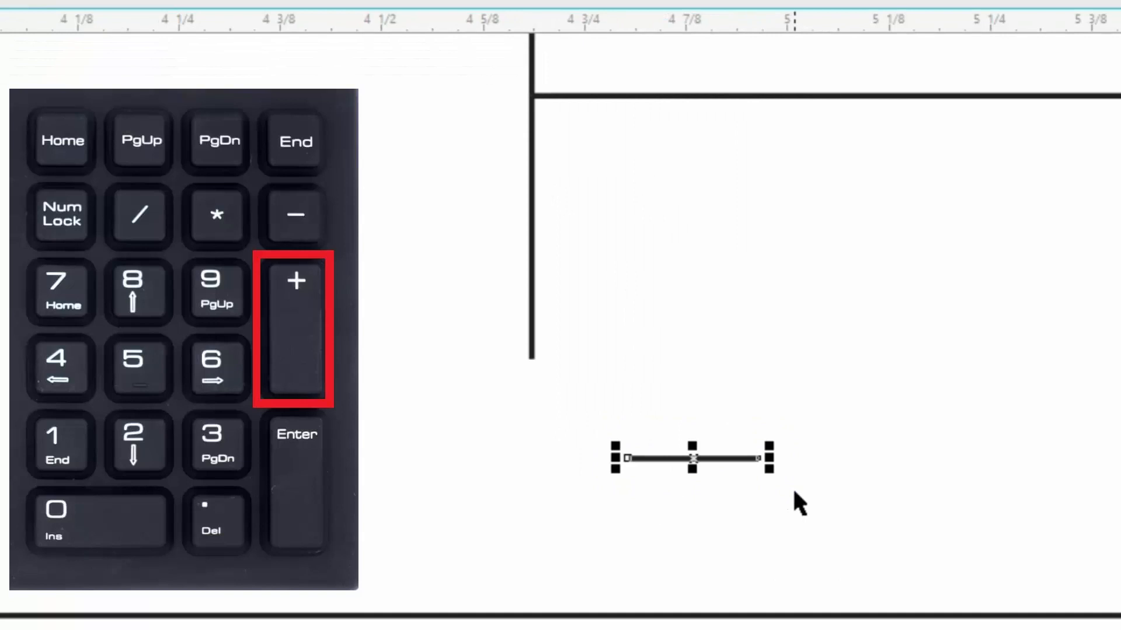
key(KP_Add)
key(shift+Down)
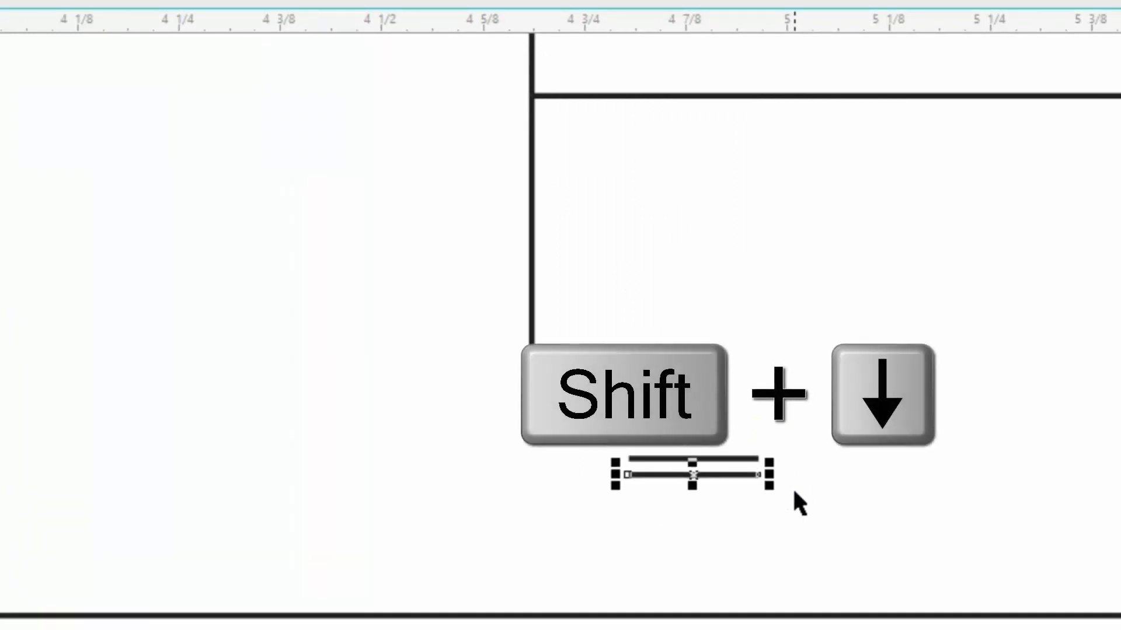
Step: Adjust the spacing of the copied line beneath the first short horizontal line and set its width to 0.13 inches
key(Up)
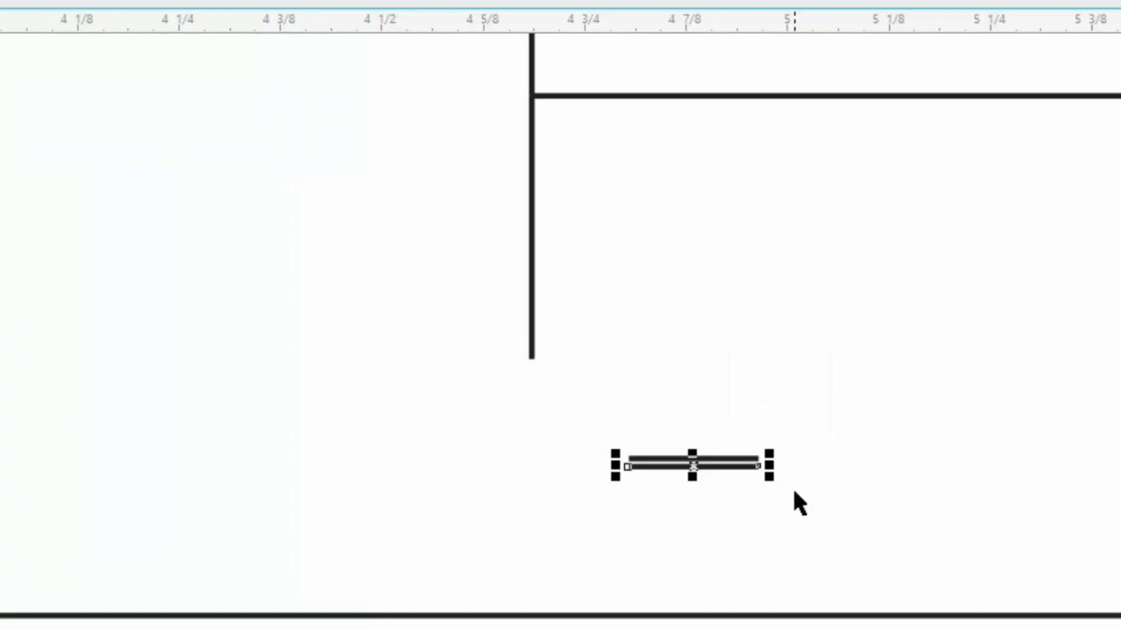
key(Down)
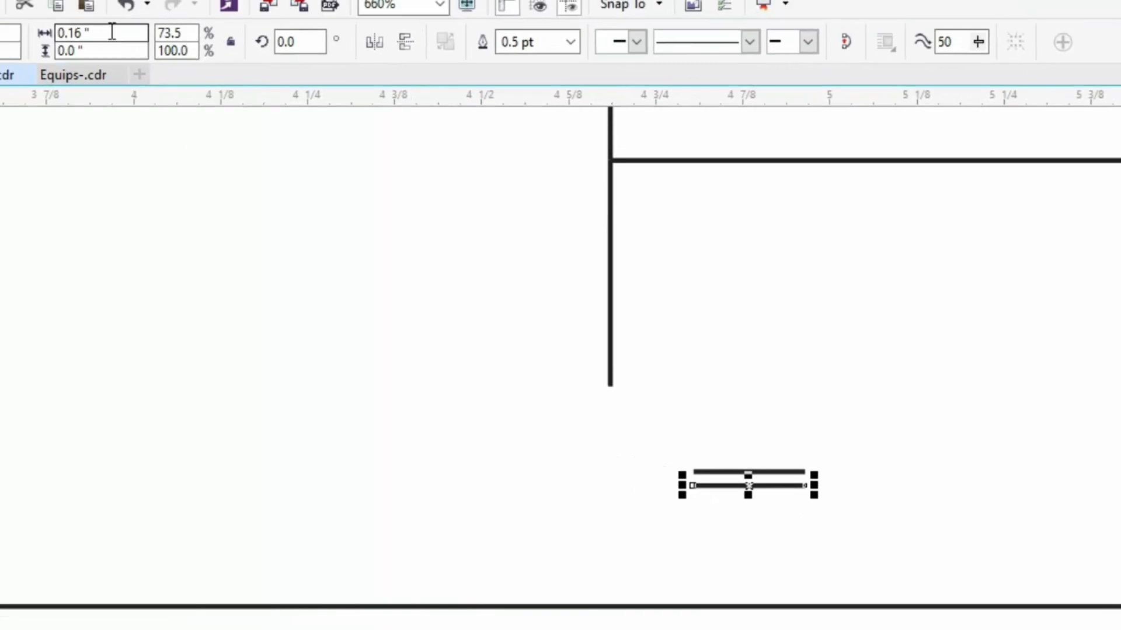
click(112, 32)
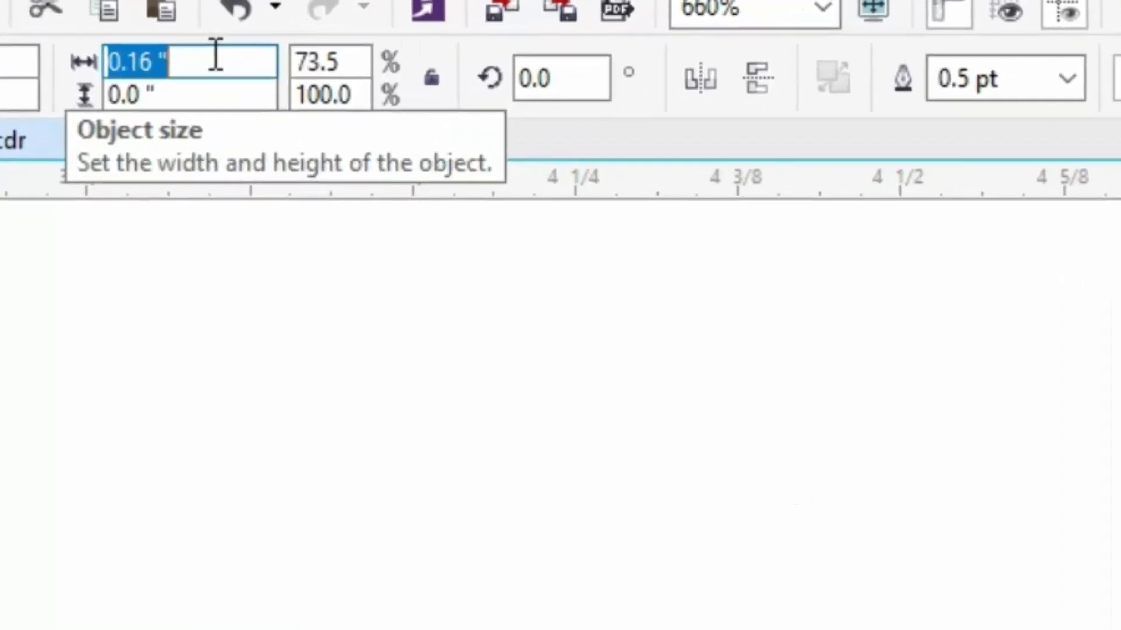
text(0.13)
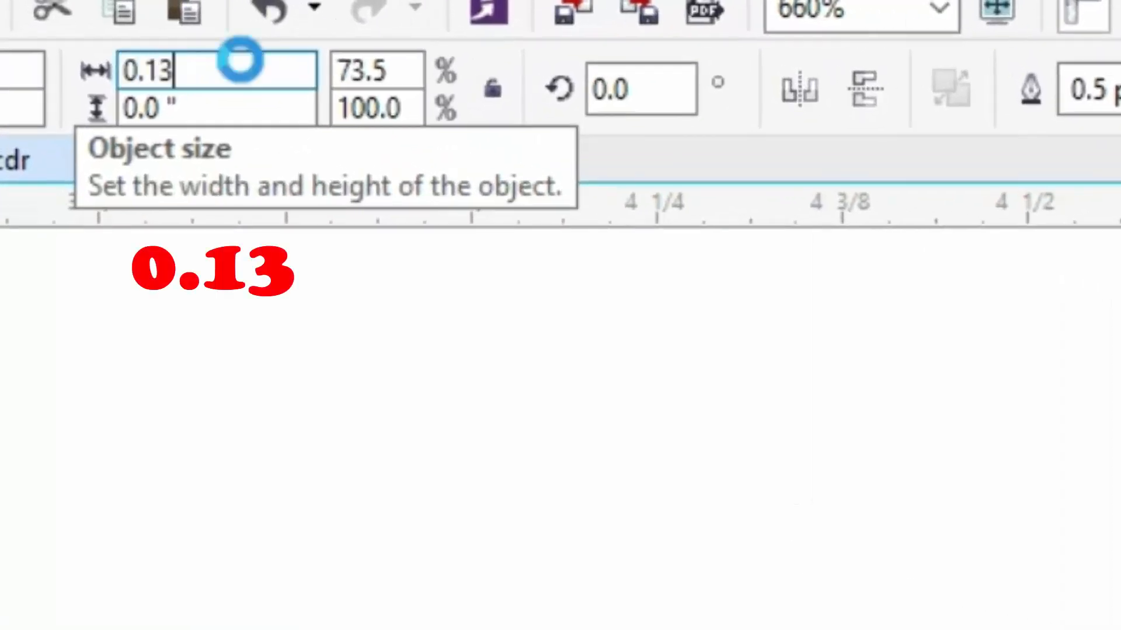
key(Return)
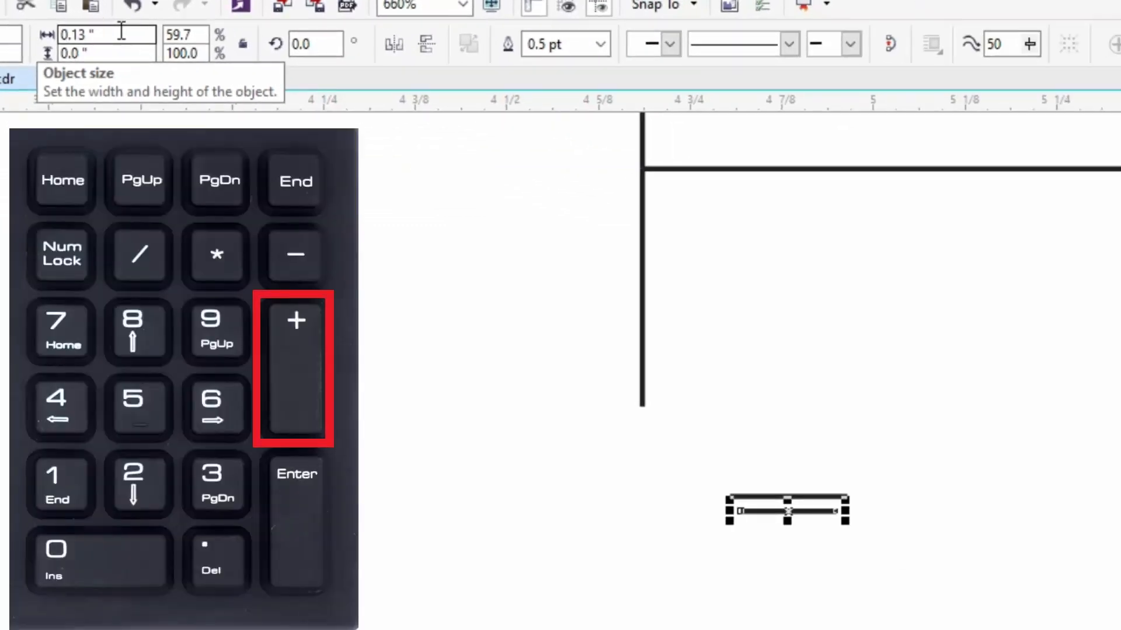
Step: Duplicate the 0.13-inch line one equal spacing lower and set the copy's width to 0.1 inches
key(Down)
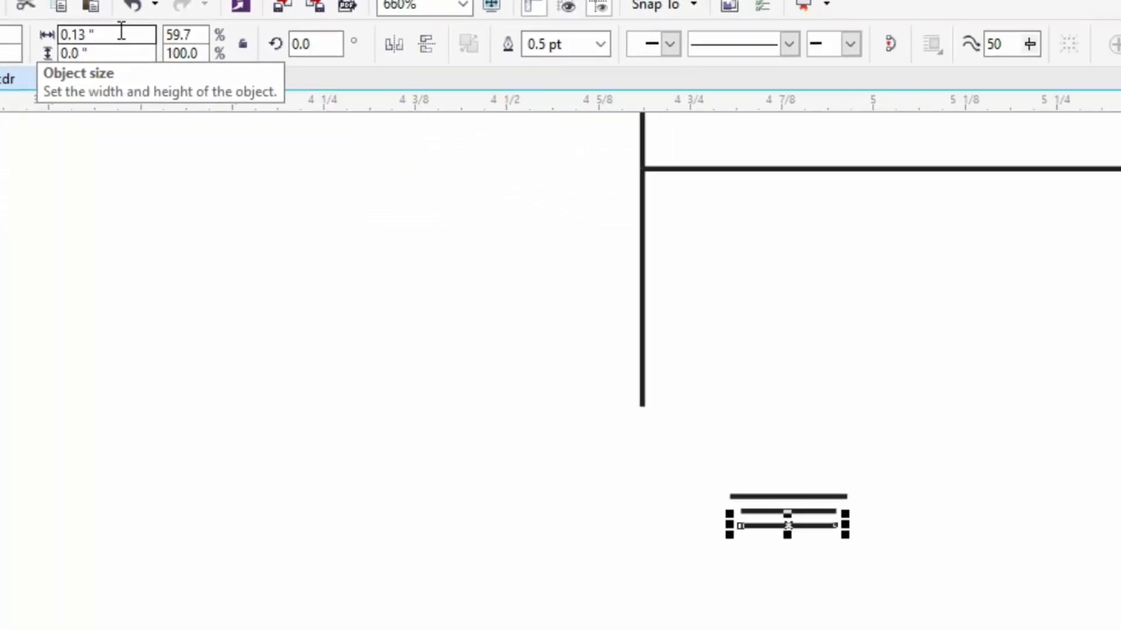
click(121, 31)
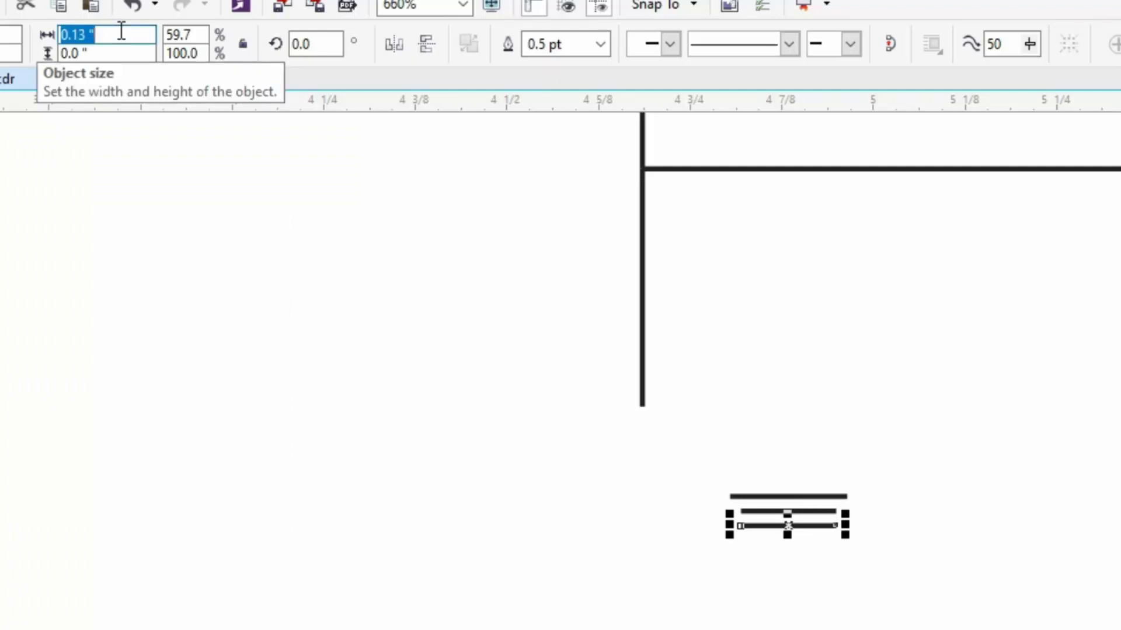
text(0.)
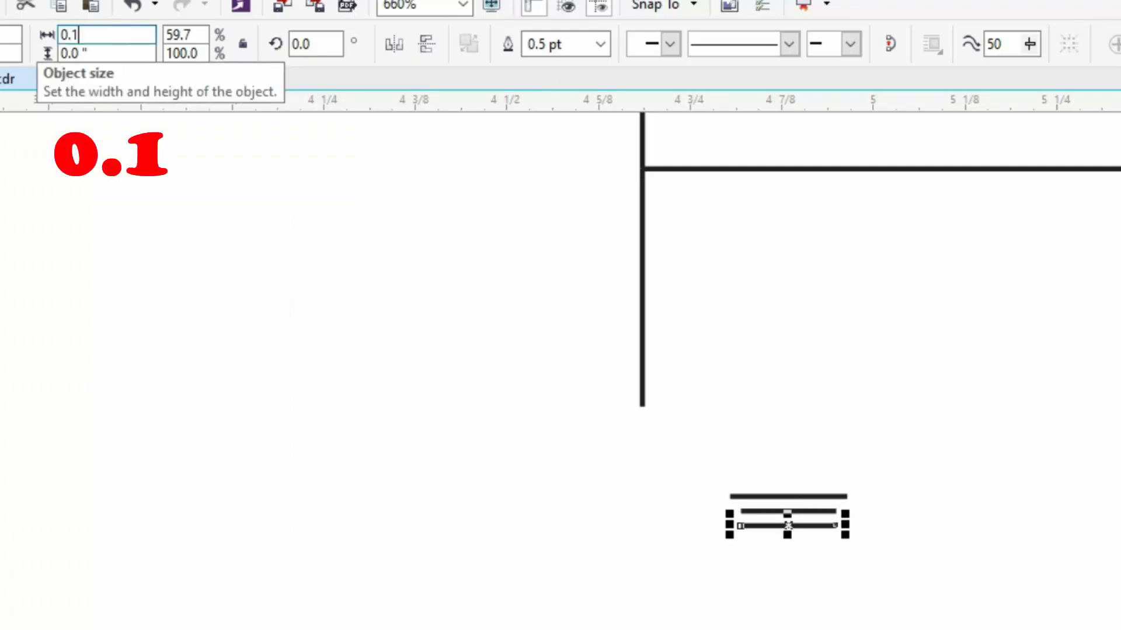
text(1)
key(Return)
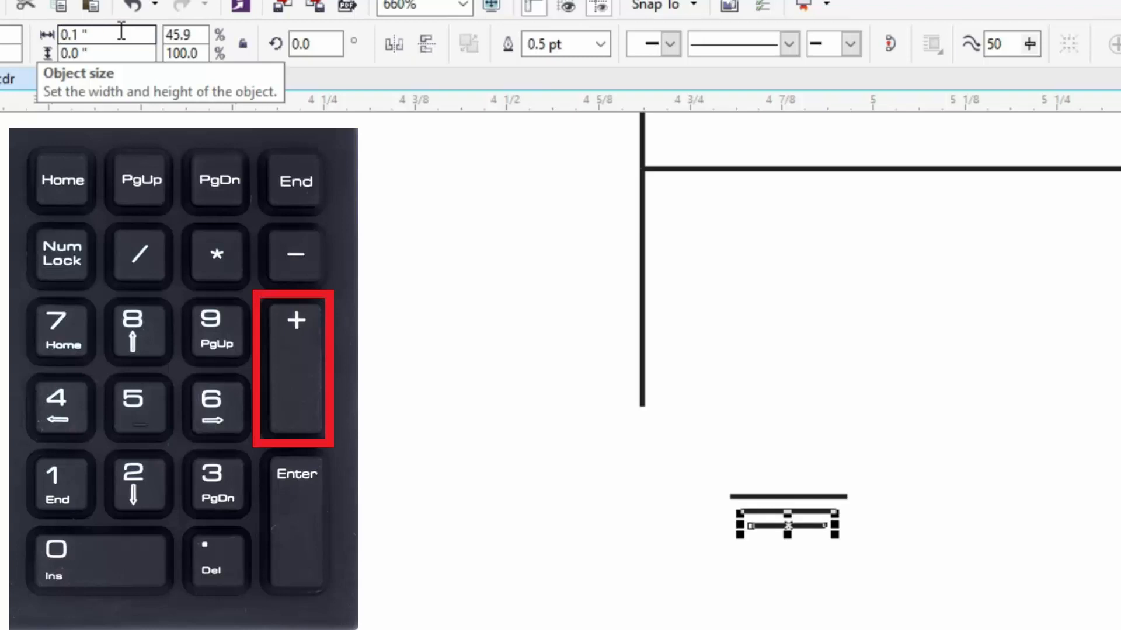
Step: Duplicate the 0.1-inch line one equal spacing lower and set the copy's width to 0.08 inches
key(KP_Add)
key(Down)
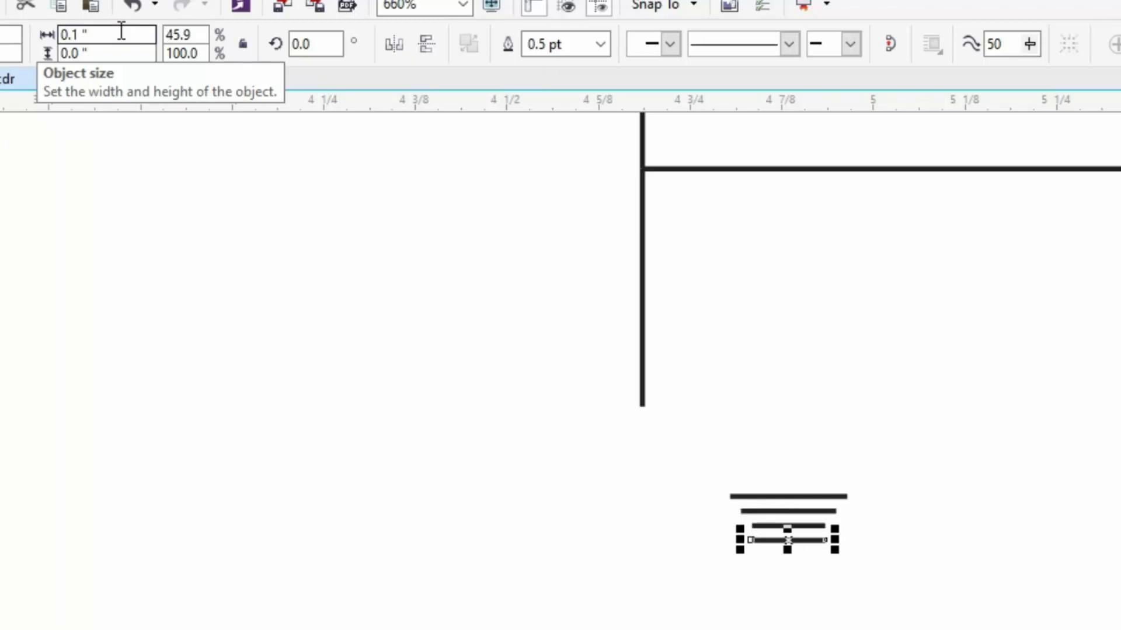
click(121, 31)
text(0.08)
key(Return)
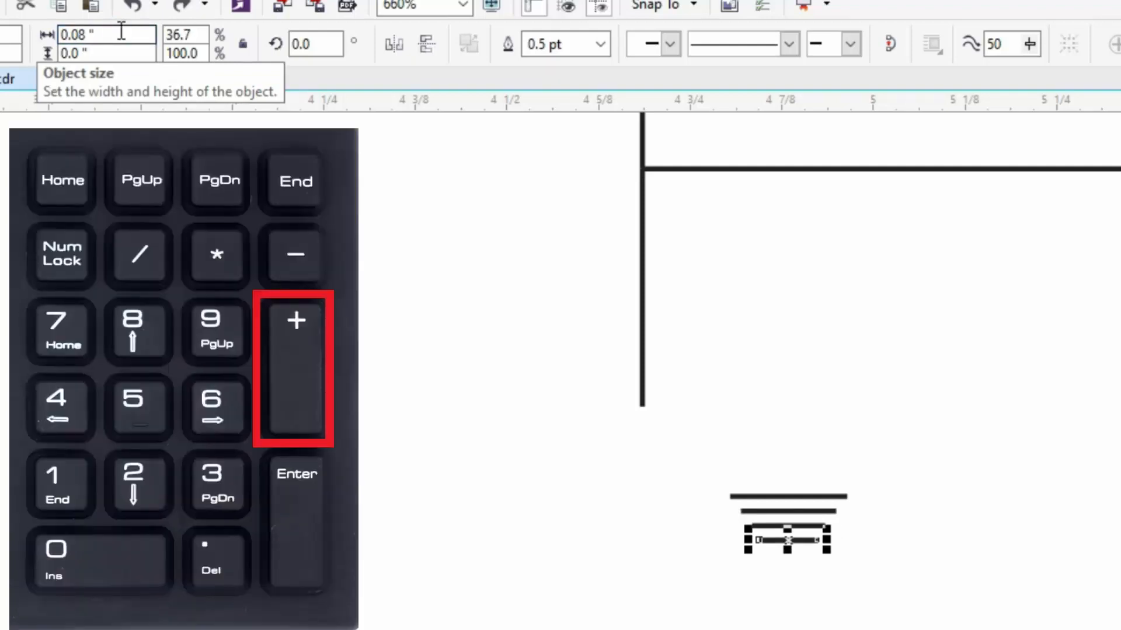
Step: Duplicate the 0.08-inch line one equal spacing lower and set the copy's width to 0.06 inches
key(KP_Add)
key(Down)
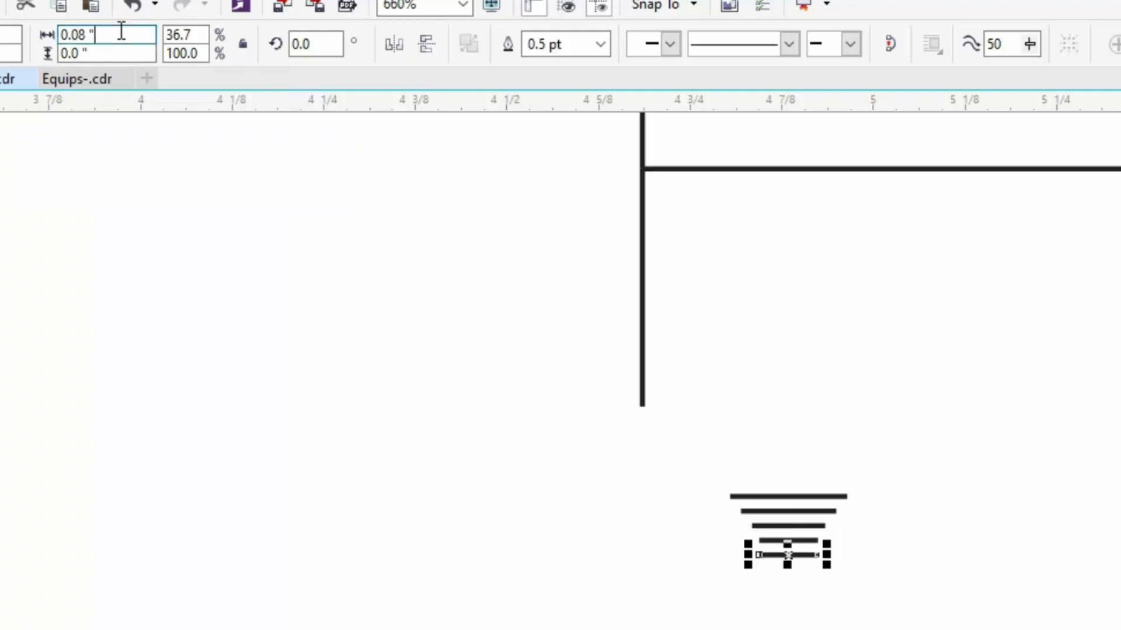
click(120, 31)
text(0.06)
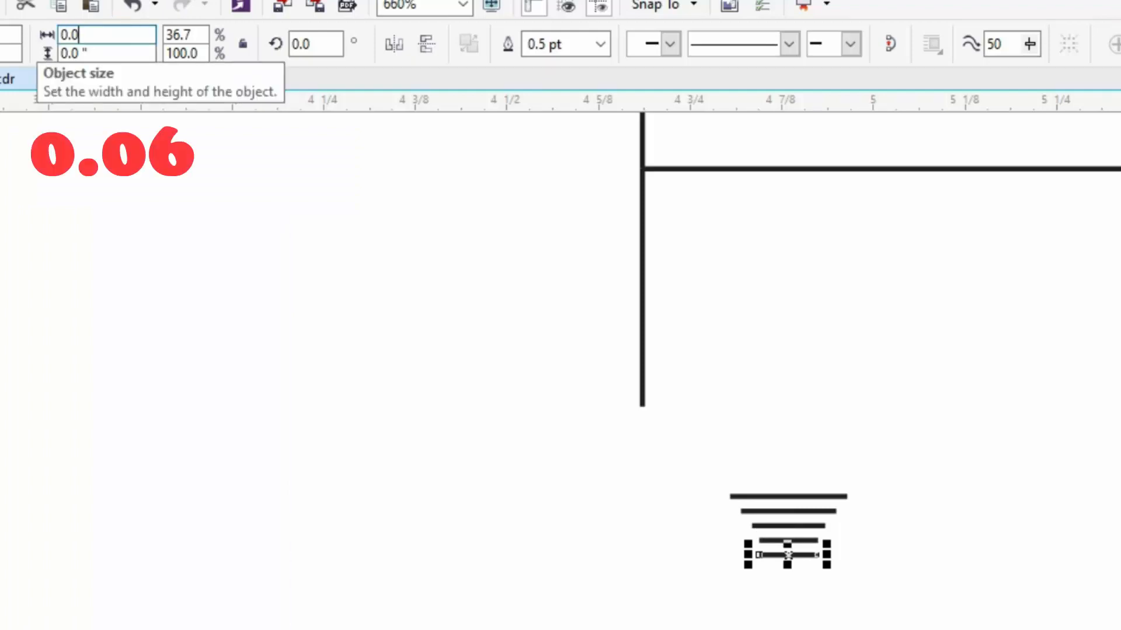
key(Return)
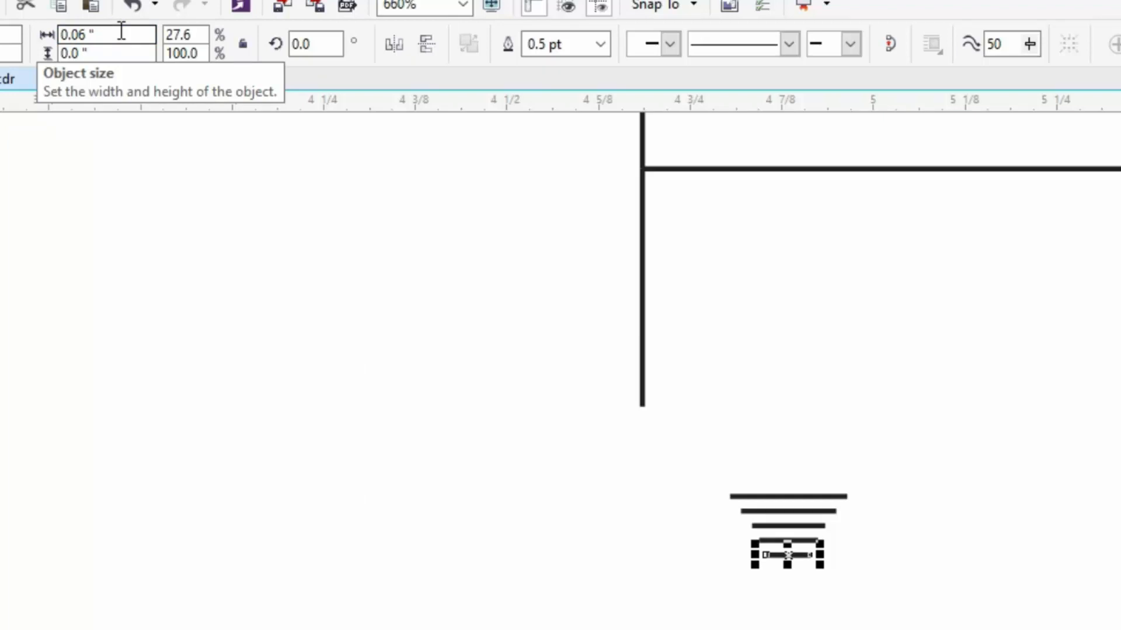
Step: Add a sixth line one equal spacing below the 0.06-inch line with a width of 0.04 inches
click(121, 34)
text(0)
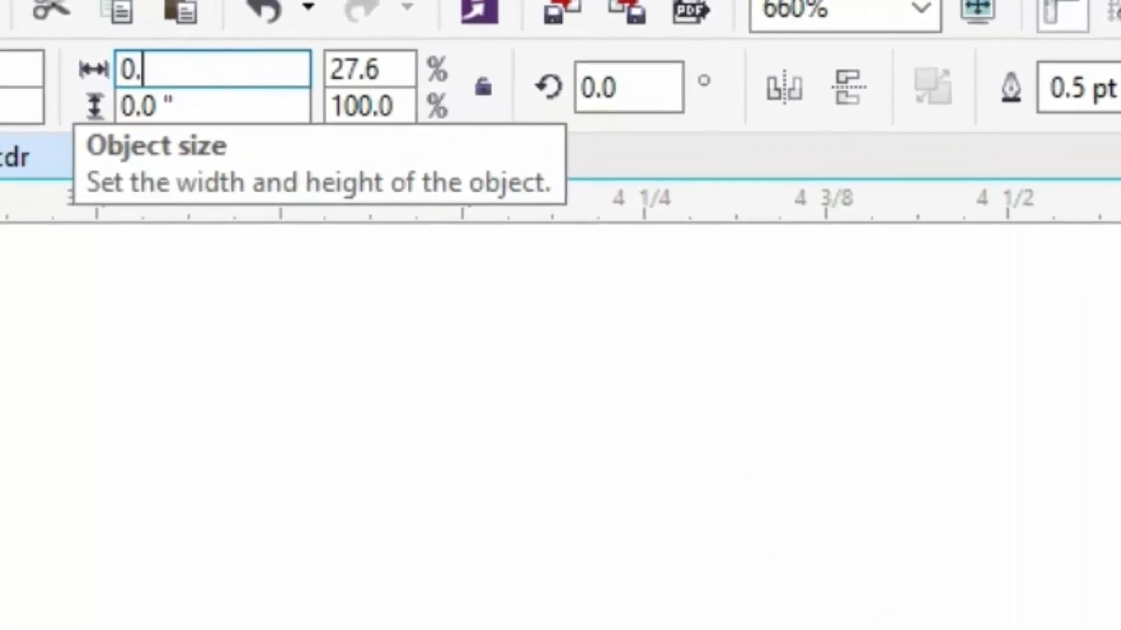
text(.04)
key(Return)
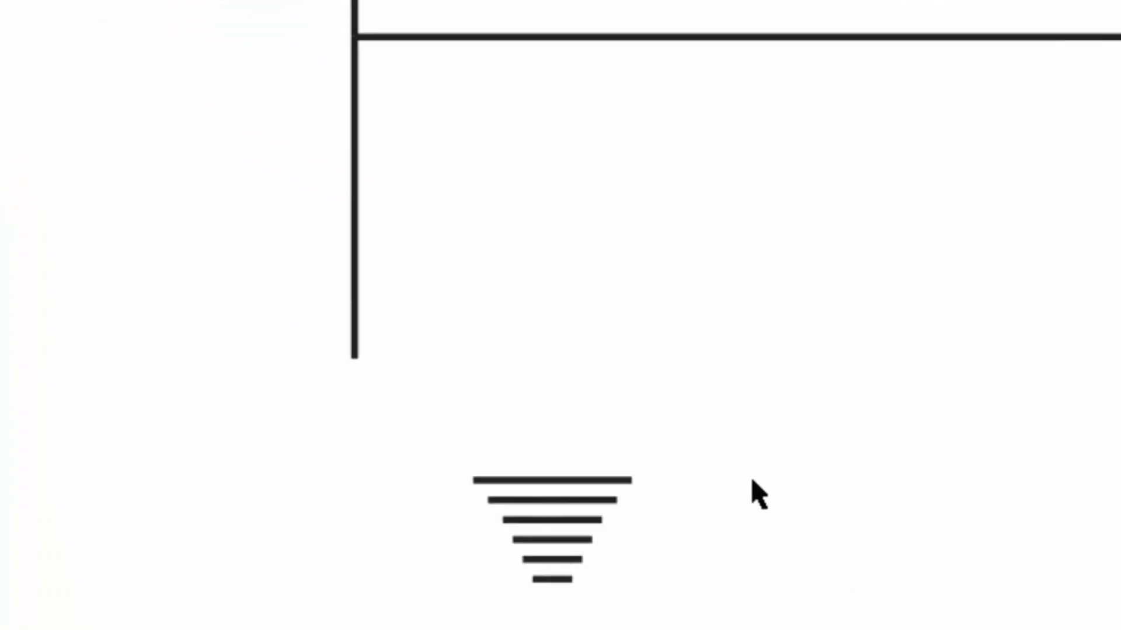
Step: Combine the six stacked lines into one ground symbol and add a node at the midpoint of its widest line
drag(393, 422, 638, 613)
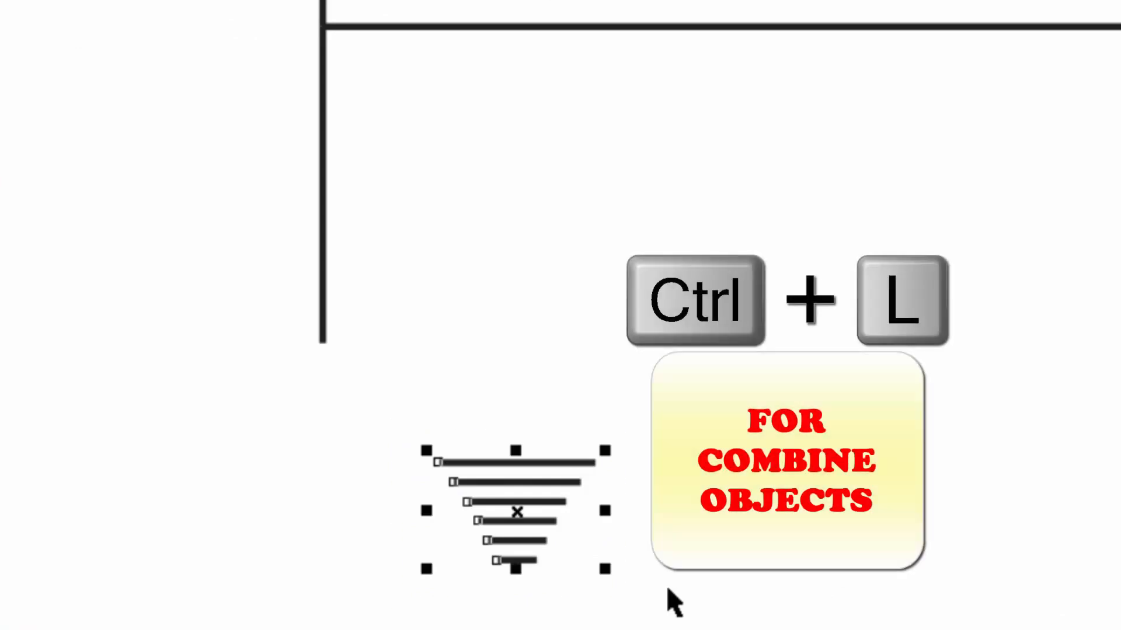
scroll(584, 463, up, 1)
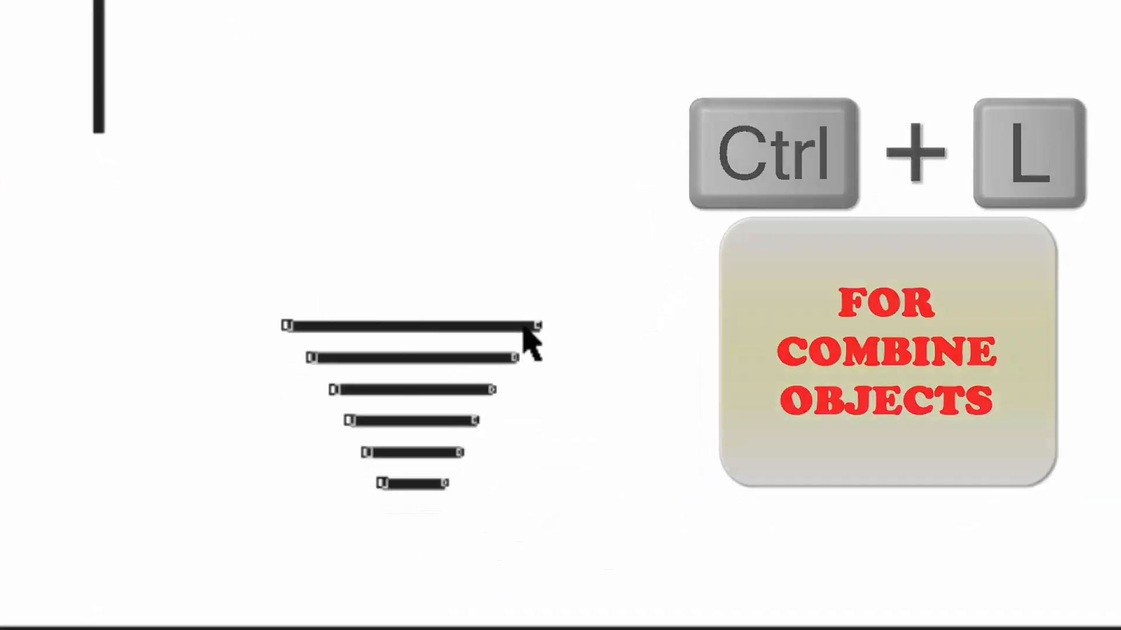
double_click(525, 326)
key(ctrl+a)
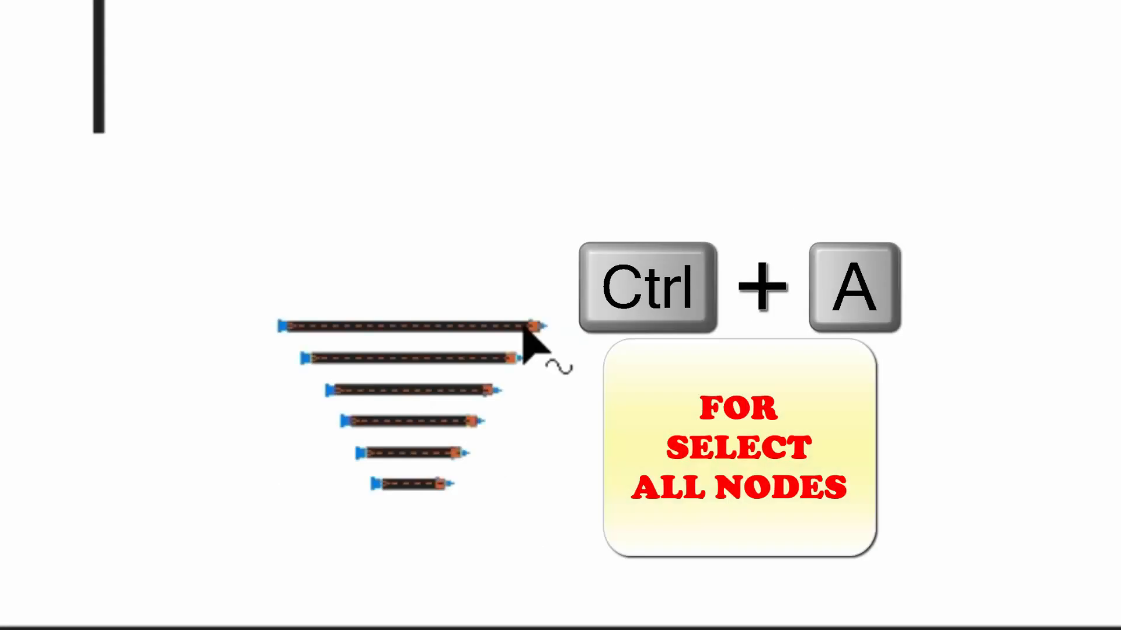
drag(226, 283, 587, 346)
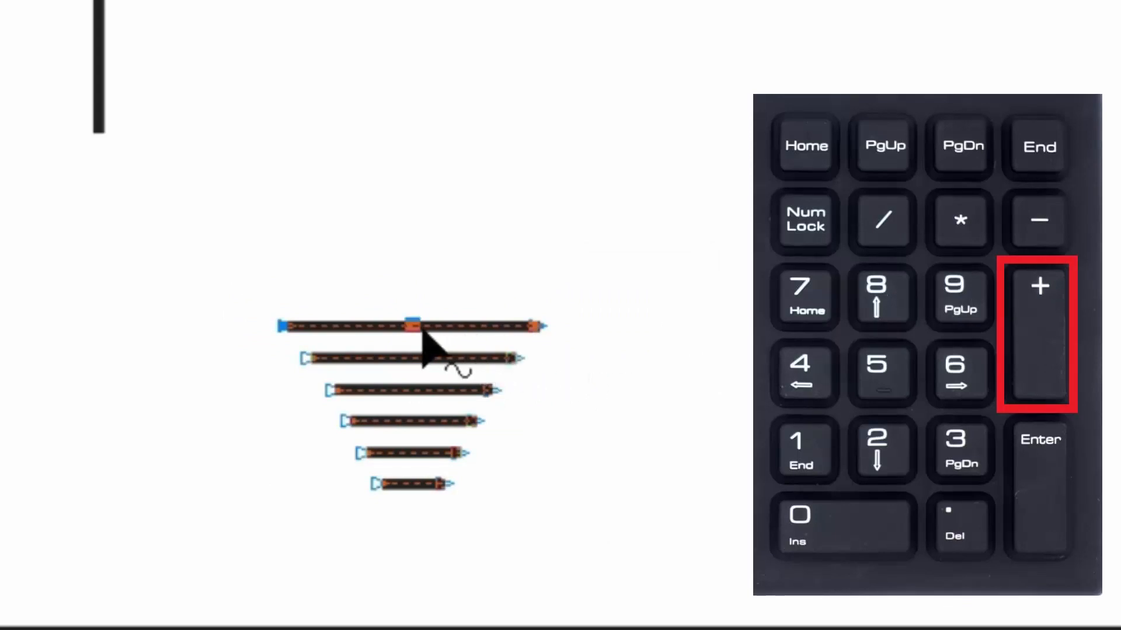
key(KP_Add)
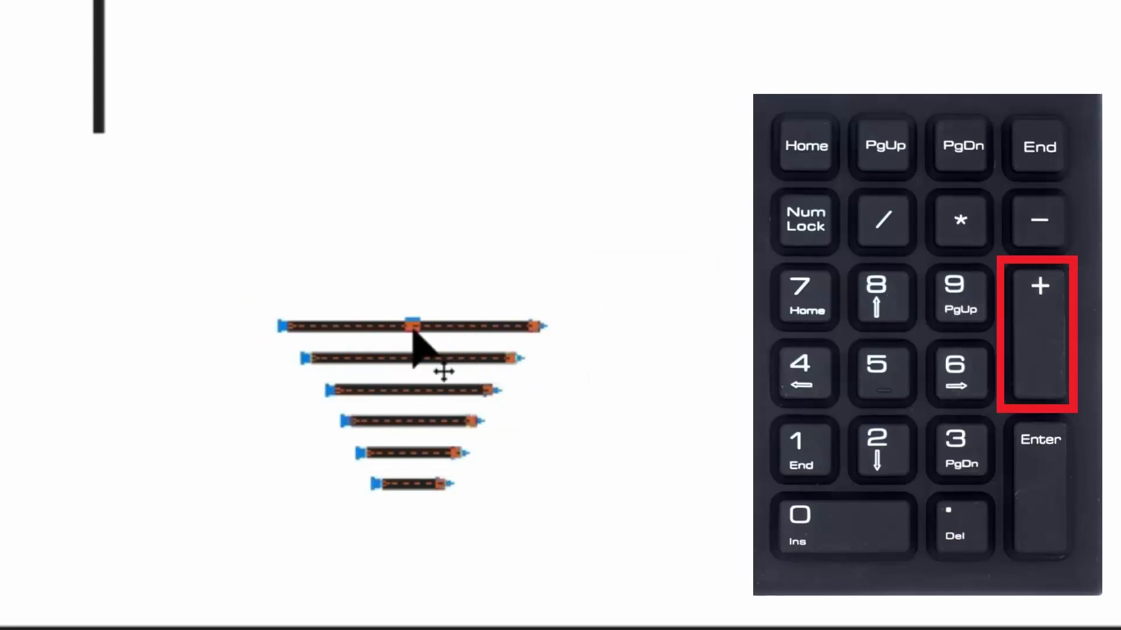
Step: Move all nodes of the ground symbol so its midpoint node snaps to the lower end of the left vertical wire
drag(412, 328, 205, 232)
drag(552, 303, 446, 217)
key(space)
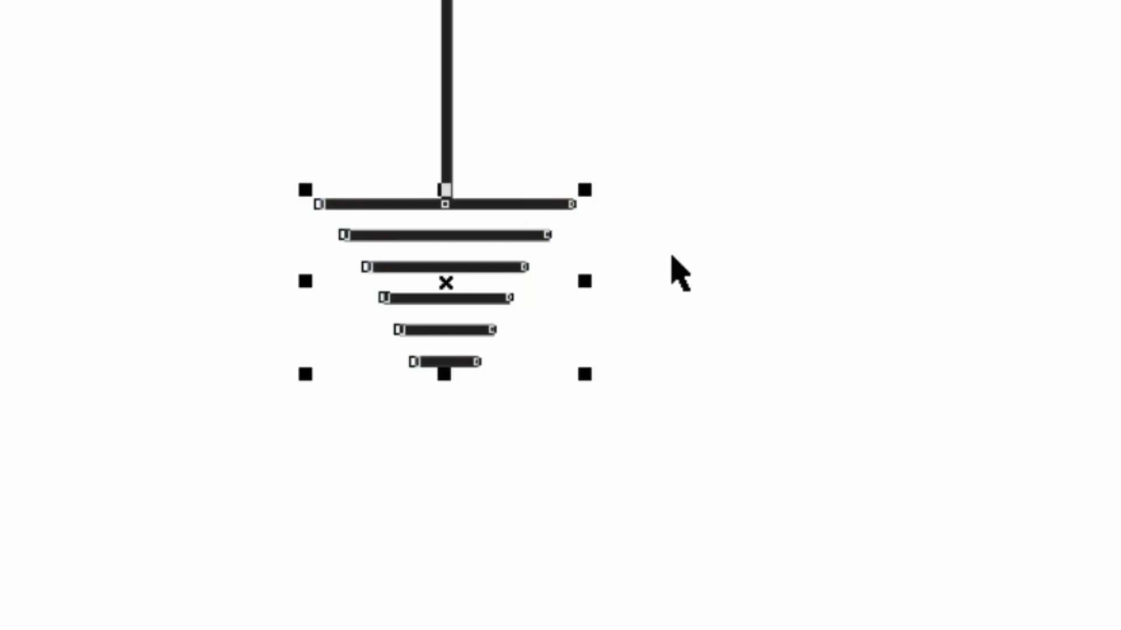
click(671, 255)
Step: Draw a short vertical line below the lowest horizontal wire of the circuit and set its height to 0.08 inches
key(z)
key(F4)
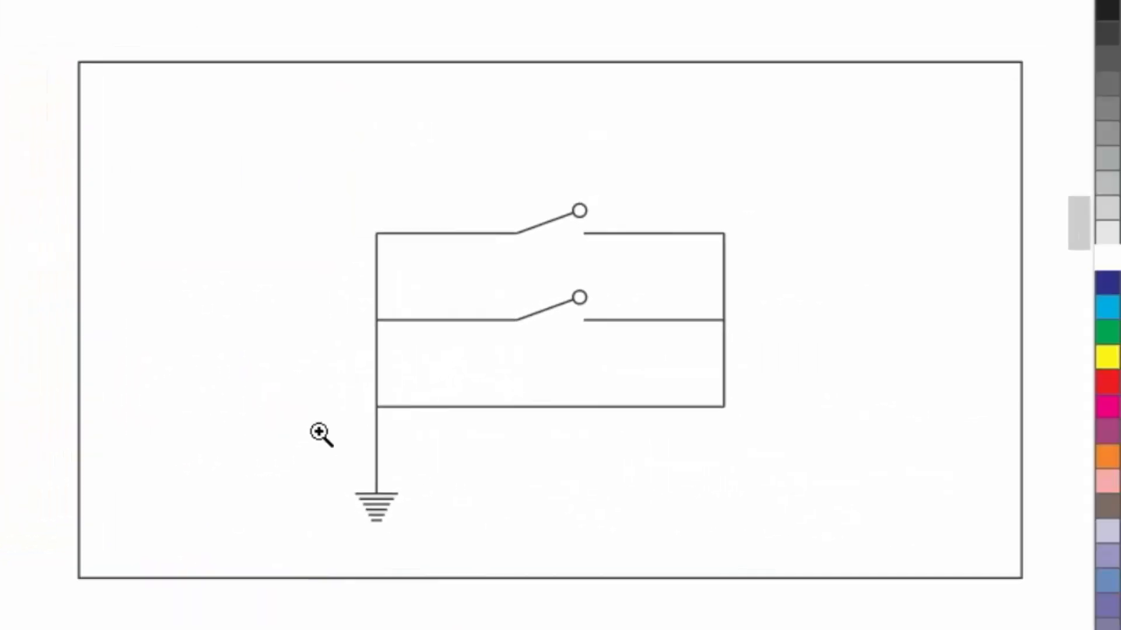
drag(303, 380, 756, 540)
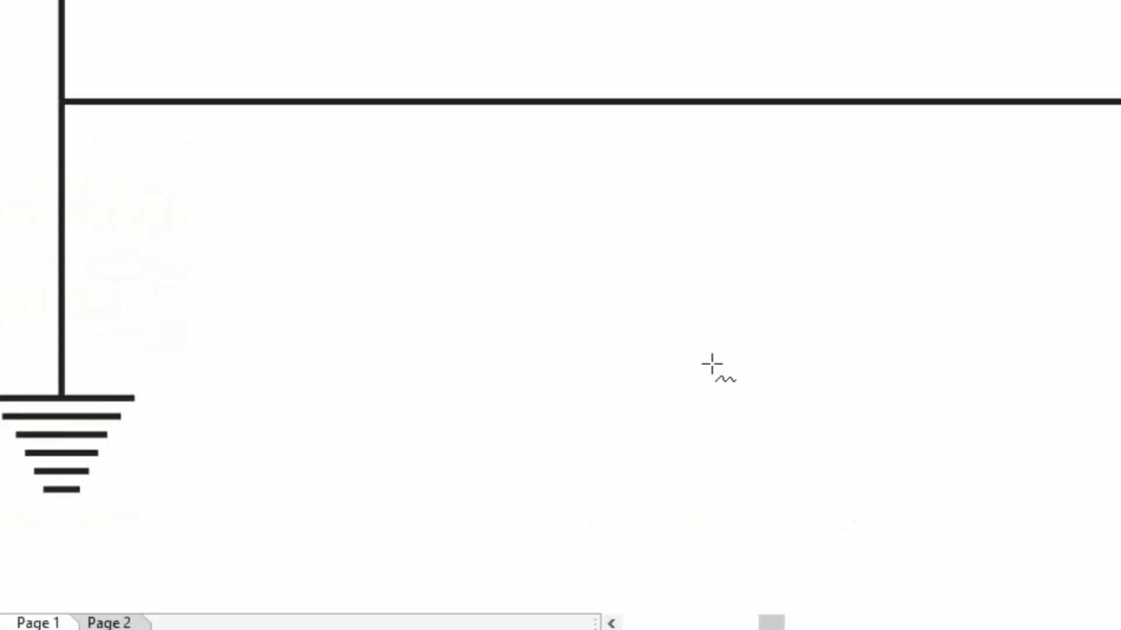
key(F5)
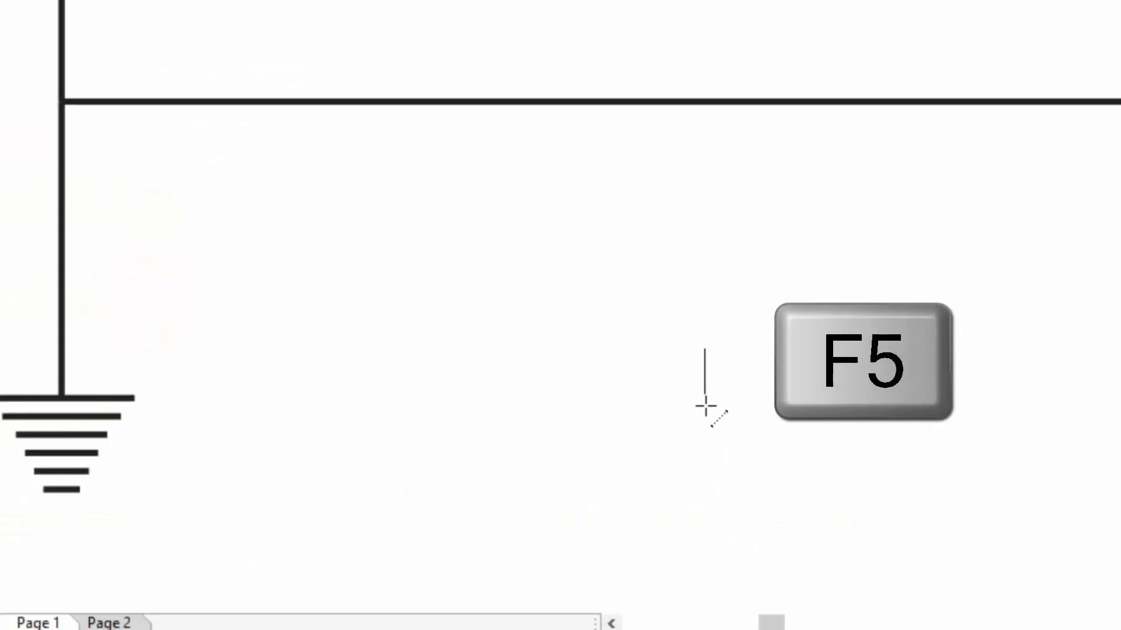
click(704, 407)
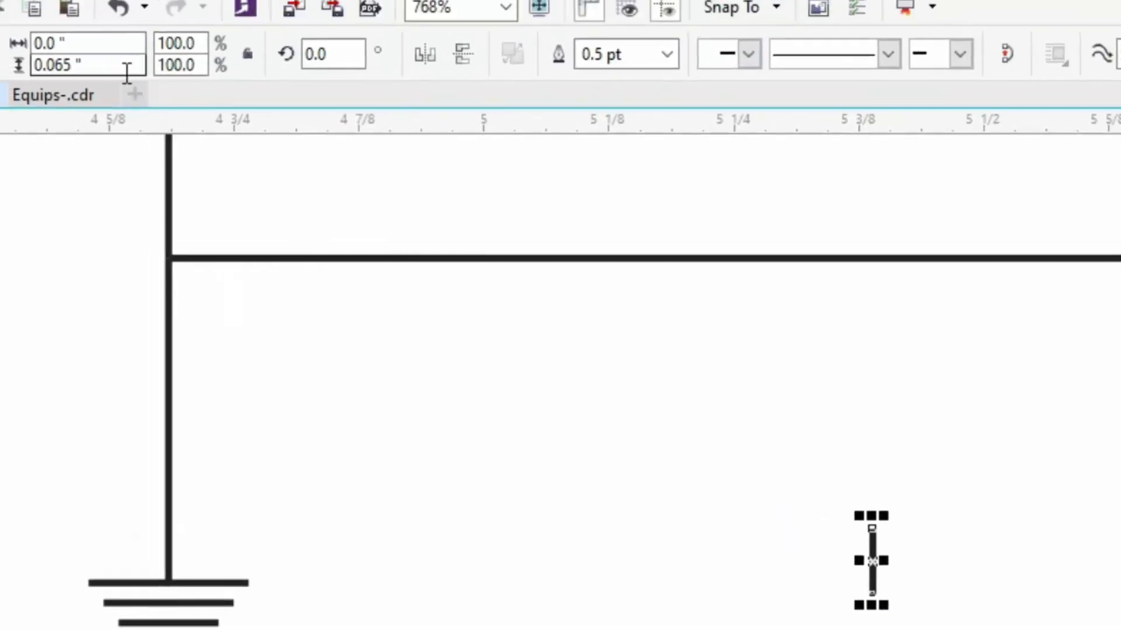
click(126, 69)
double_click(127, 69)
text(0.08)
key(Return)
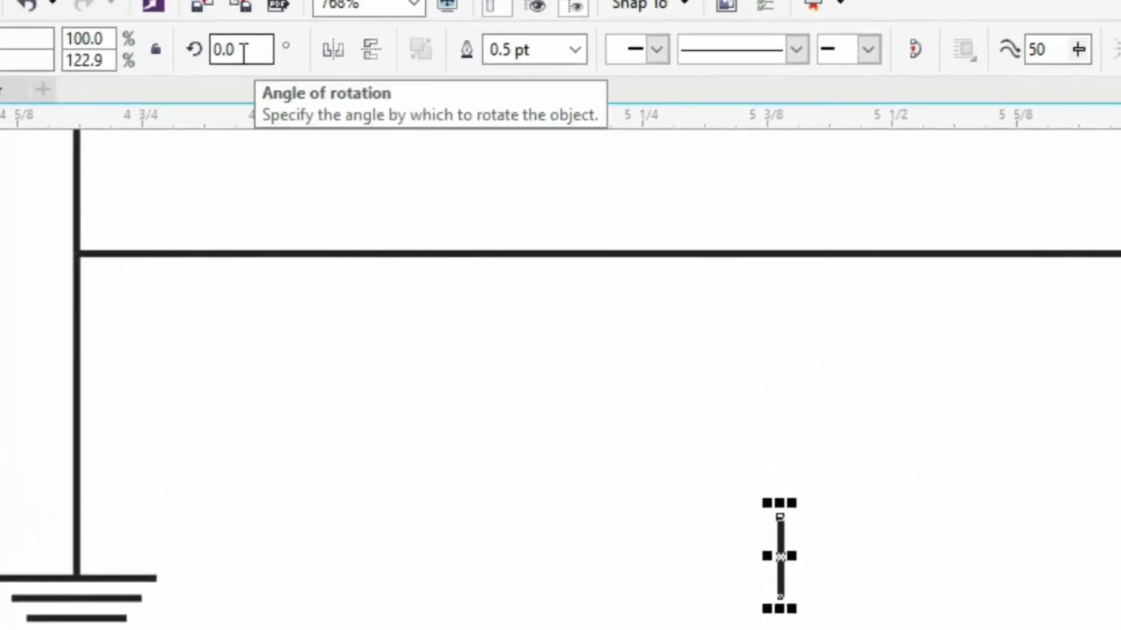
Step: Rotate the short vertical line by 15 degrees
click(244, 53)
double_click(244, 52)
text(15)
key(Return)
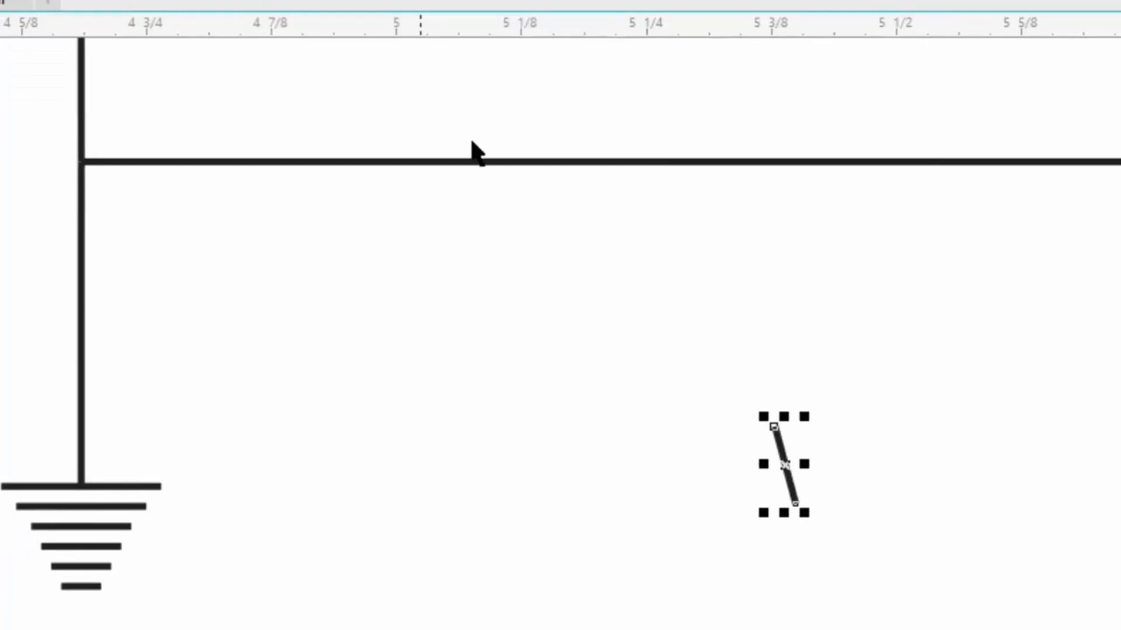
Step: Mirror a copy of the slanted line horizontally to form an inverted V and combine both lines
drag(808, 372, 763, 371)
drag(728, 290, 850, 445)
key(ctrl+l)
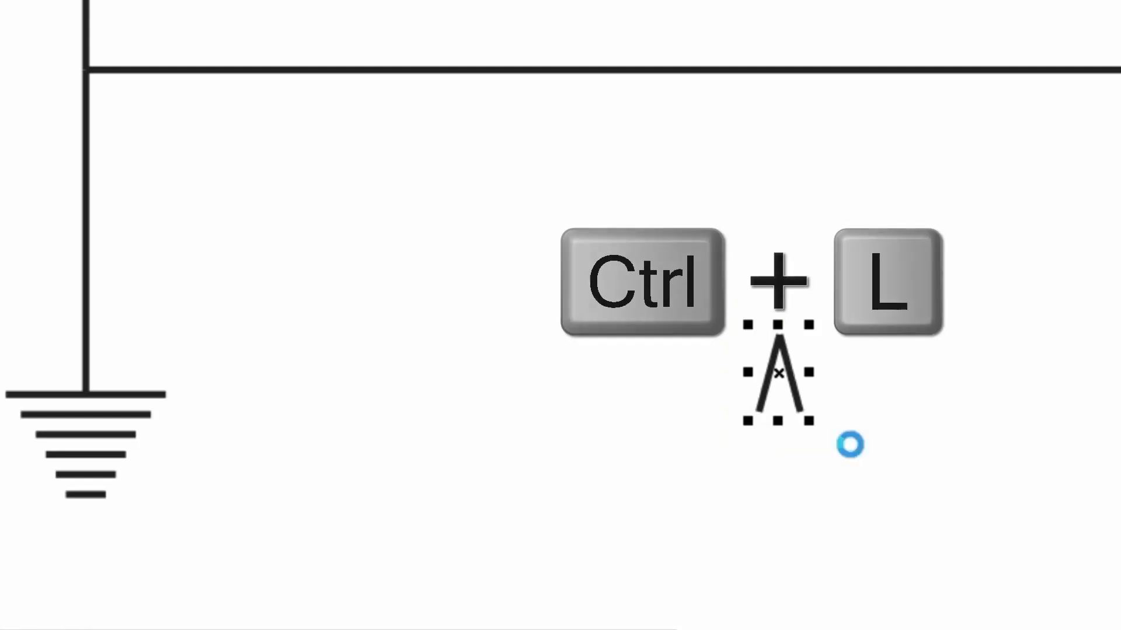
Step: Join the two end nodes at the apex of the inverted V into a single node
key(z)
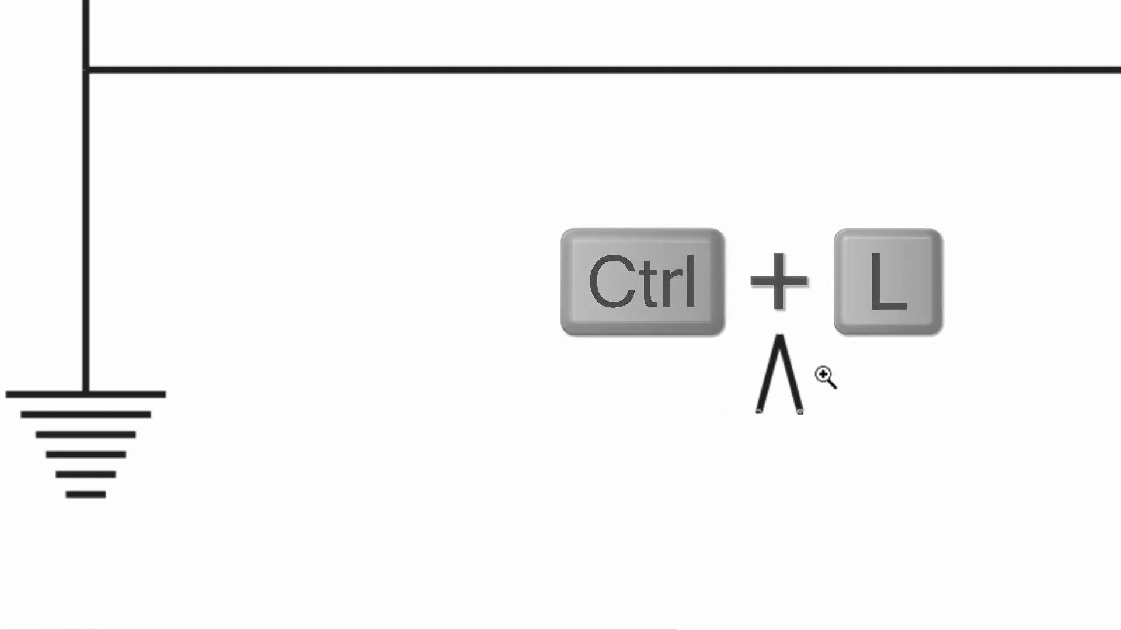
drag(724, 310, 836, 401)
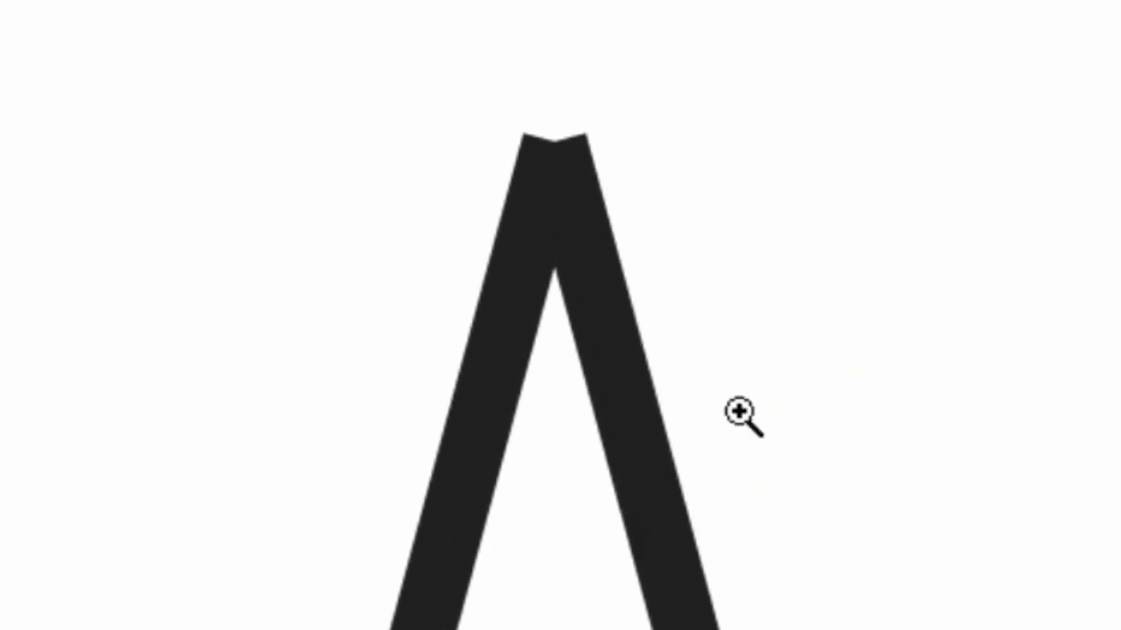
key(space)
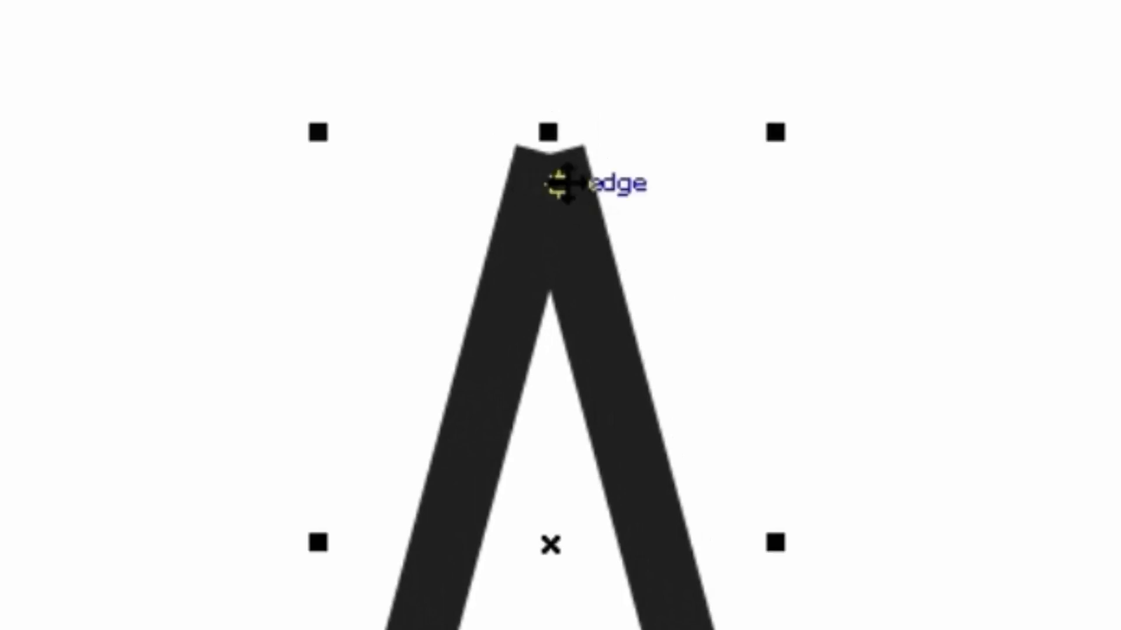
key(F10)
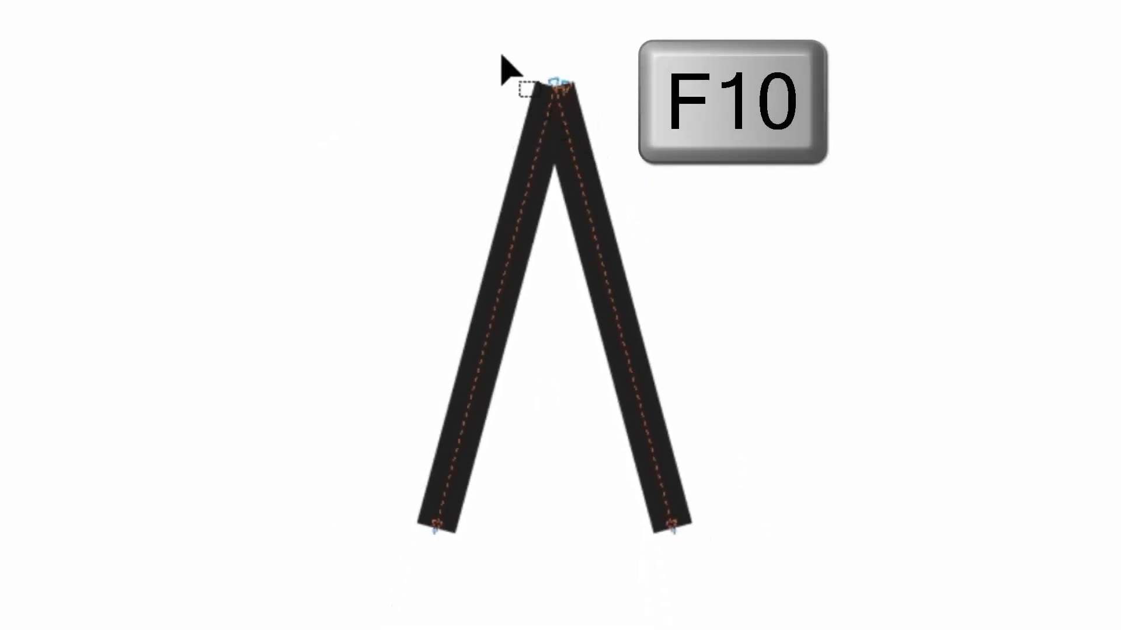
drag(419, 12, 498, 92)
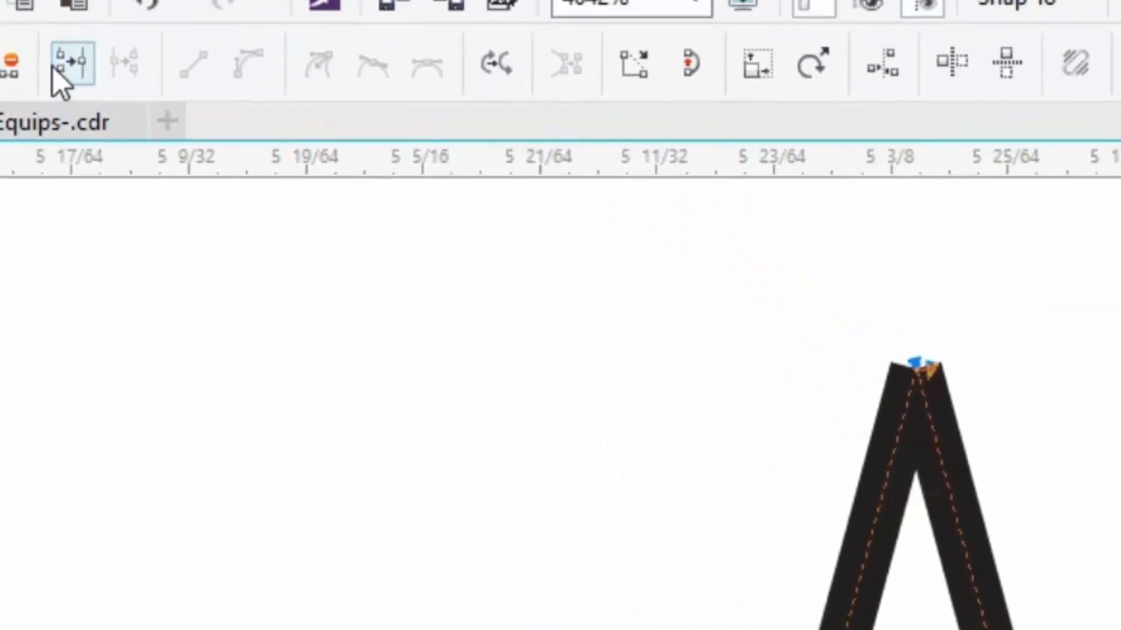
click(54, 68)
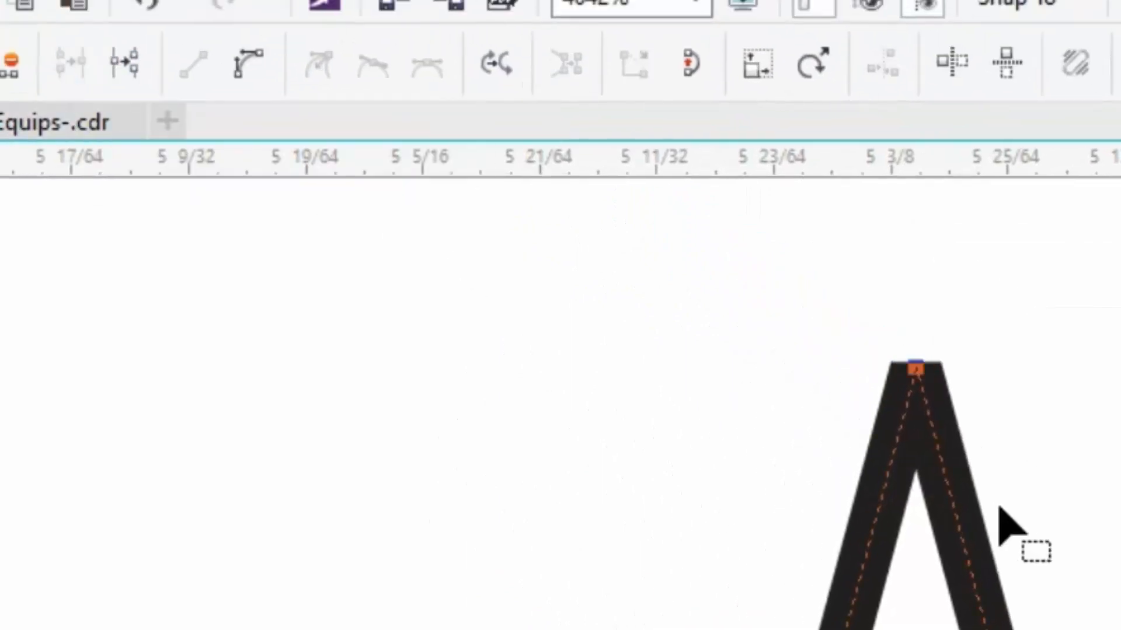
Step: Give the inverted V's outline rounded corners and rounded line caps
key(space)
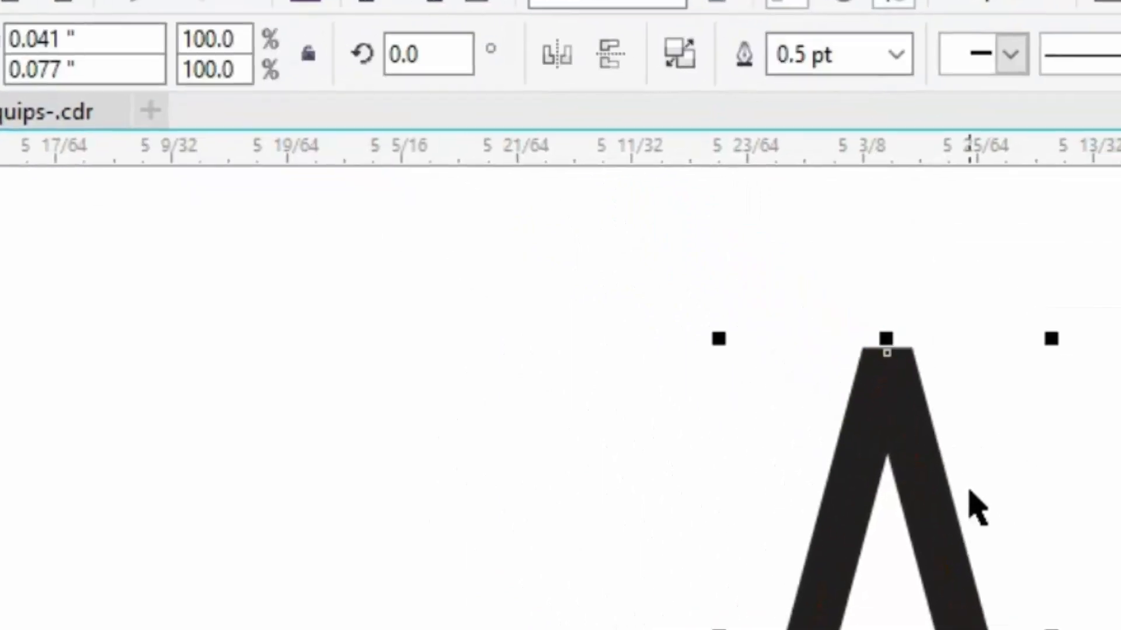
key(F12)
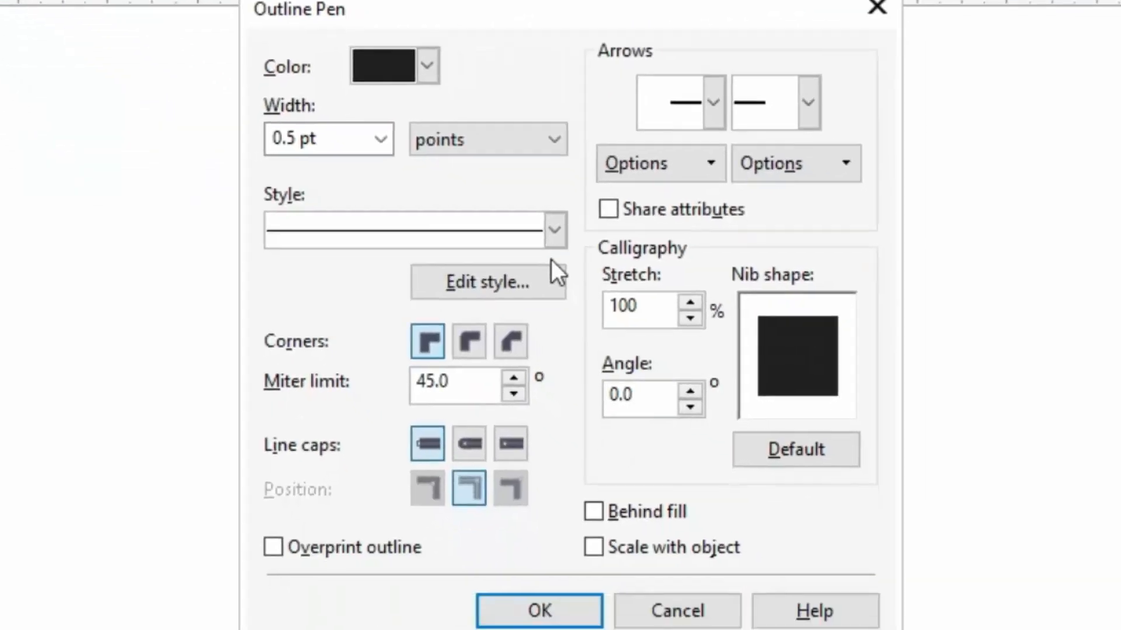
click(474, 336)
click(474, 438)
click(546, 609)
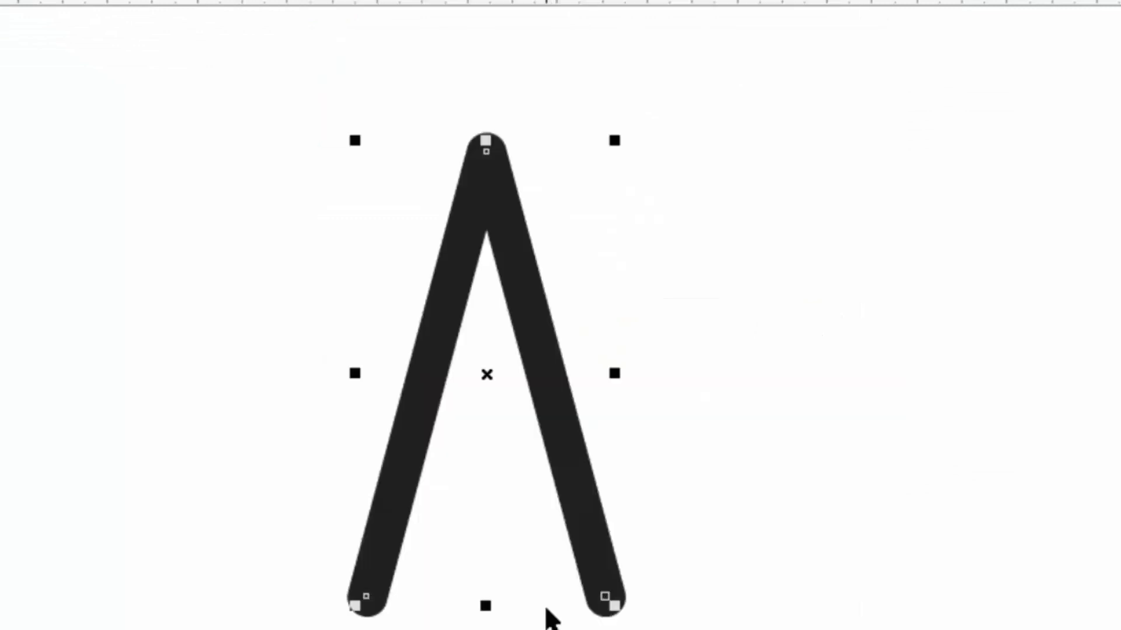
click(757, 330)
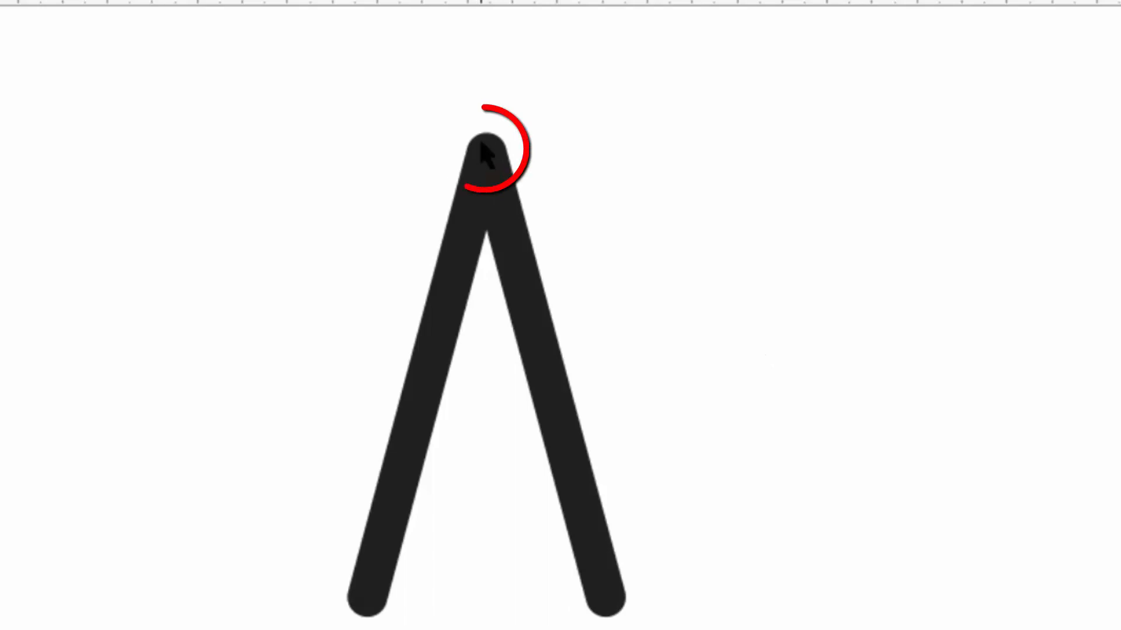
Step: Duplicate the inverted V to its left with ends touching and repeat the copy to form a five-peak zigzag
key(z)
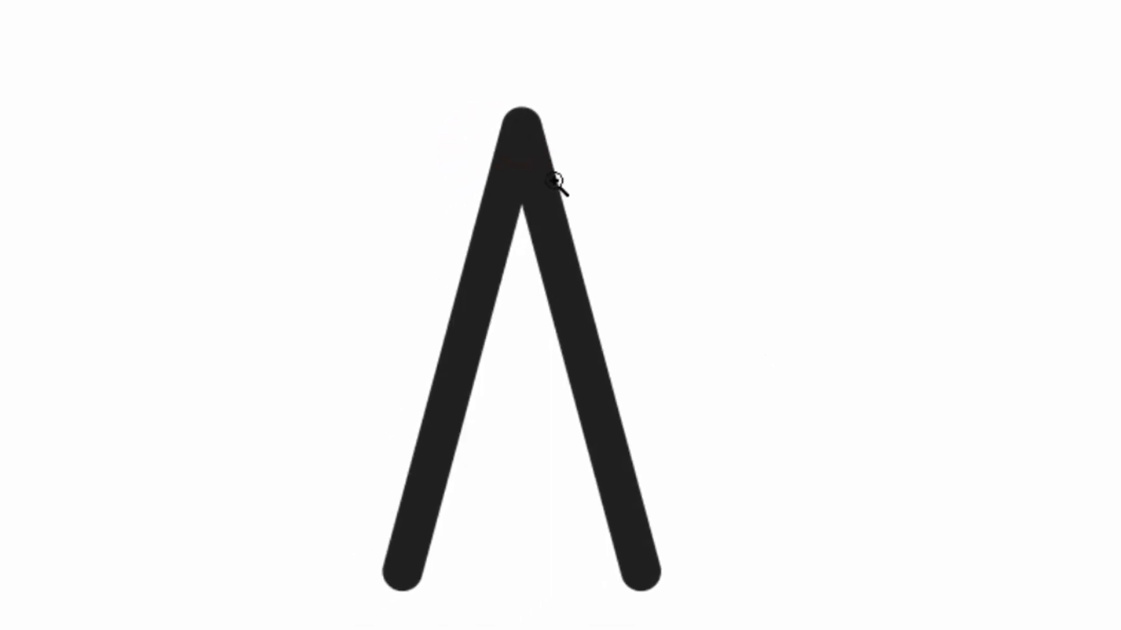
right_click(519, 207)
key(space)
click(873, 370)
drag(894, 371, 811, 367)
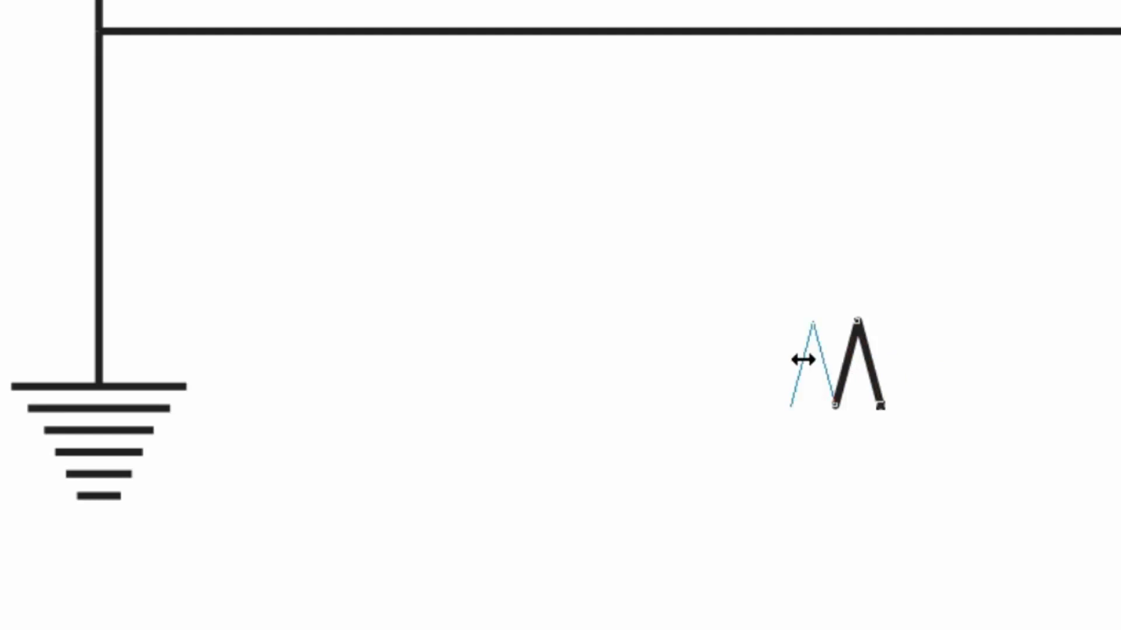
drag(802, 360, 805, 363)
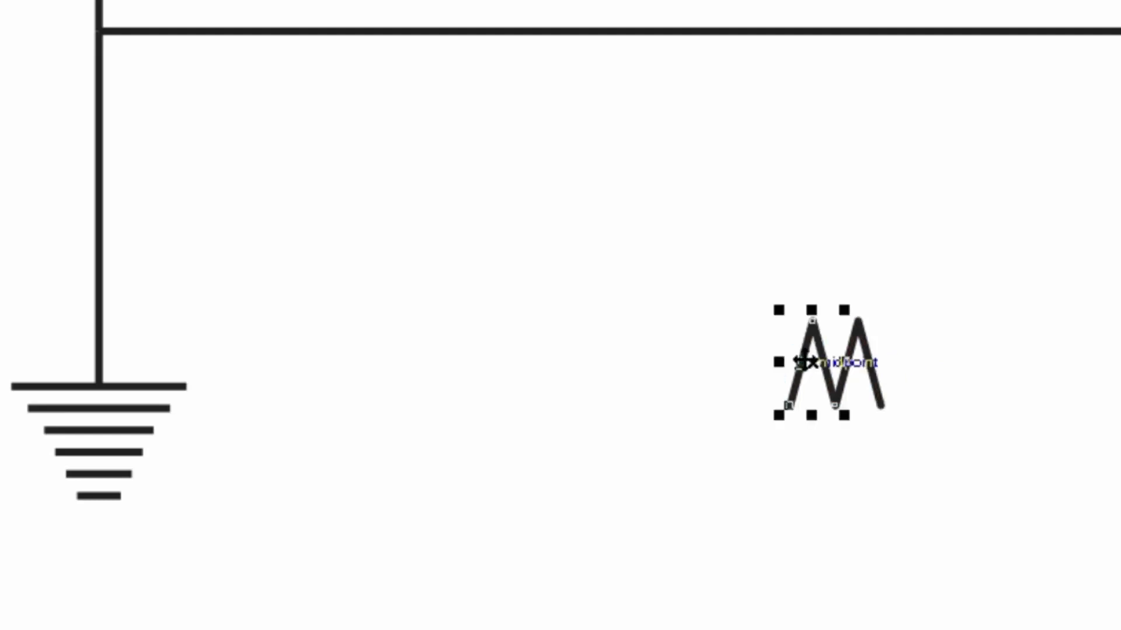
key(ctrl+r)
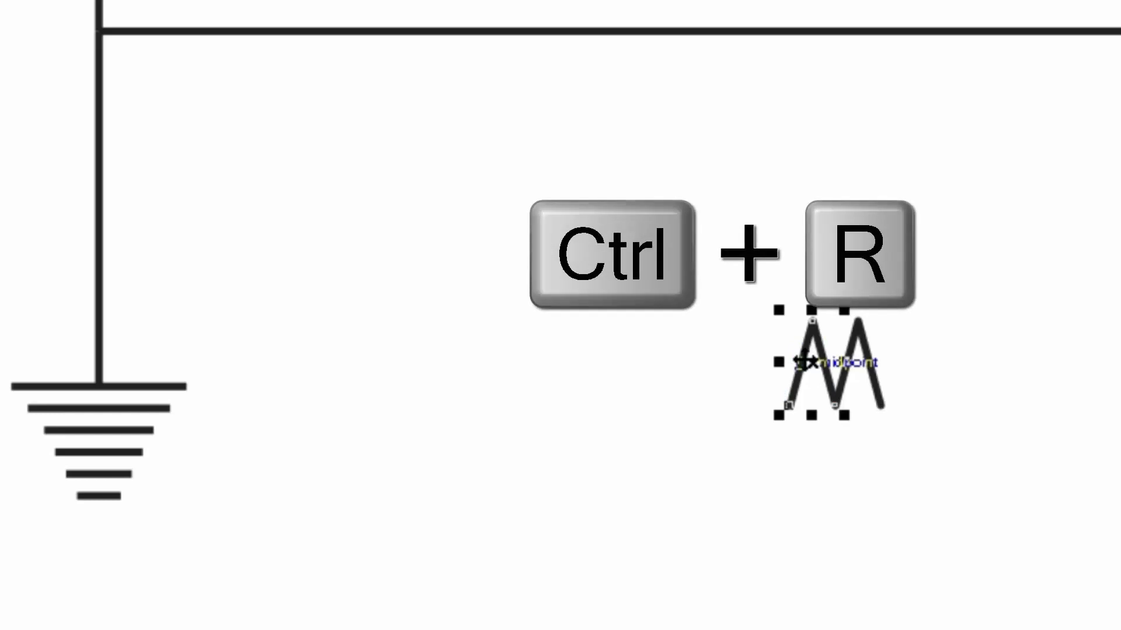
key(ctrl+r)
key(ctrl+r)
key(ctrl+r)
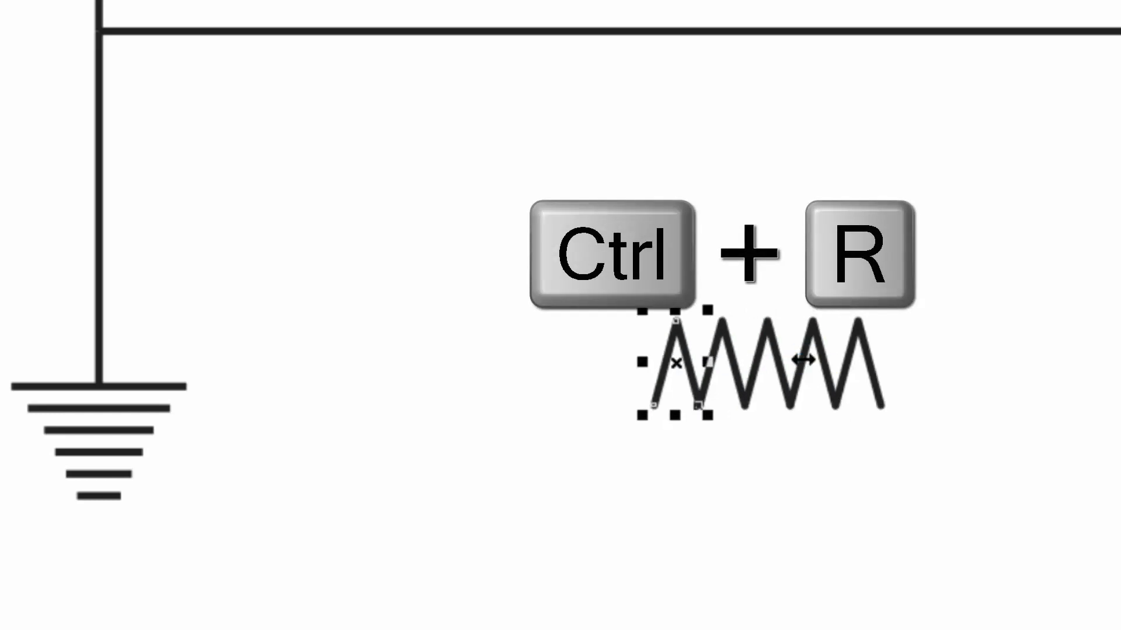
Step: Add a midpoint node on the zigzag's rightmost segment and delete its lower end node to halve that segment
click(878, 402)
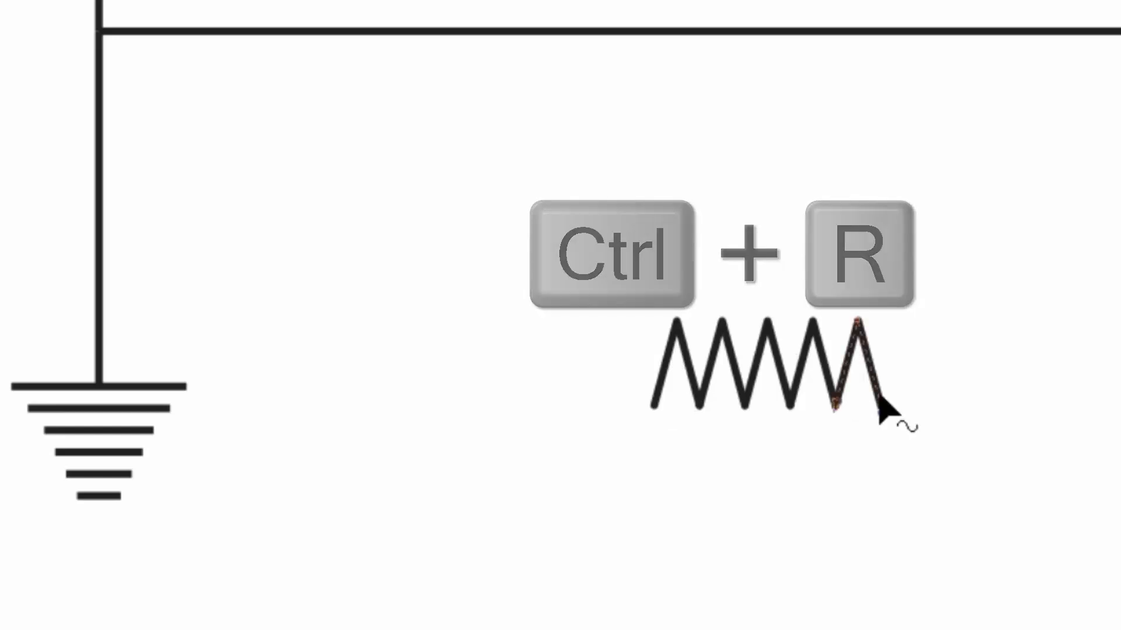
key(F10)
drag(898, 389, 928, 442)
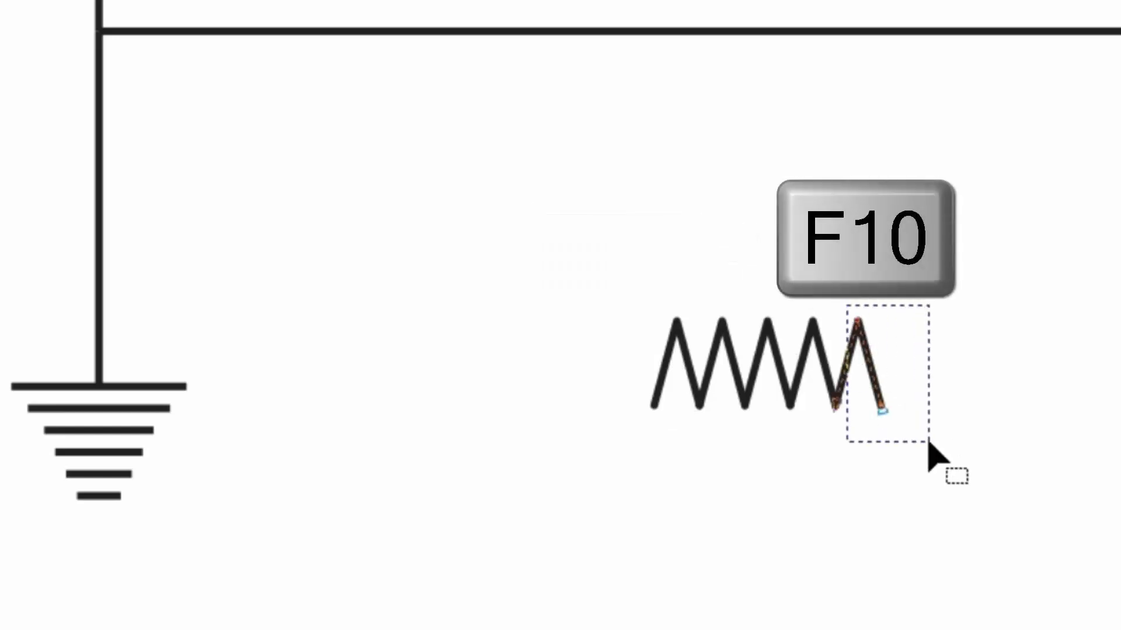
key(KP_Add)
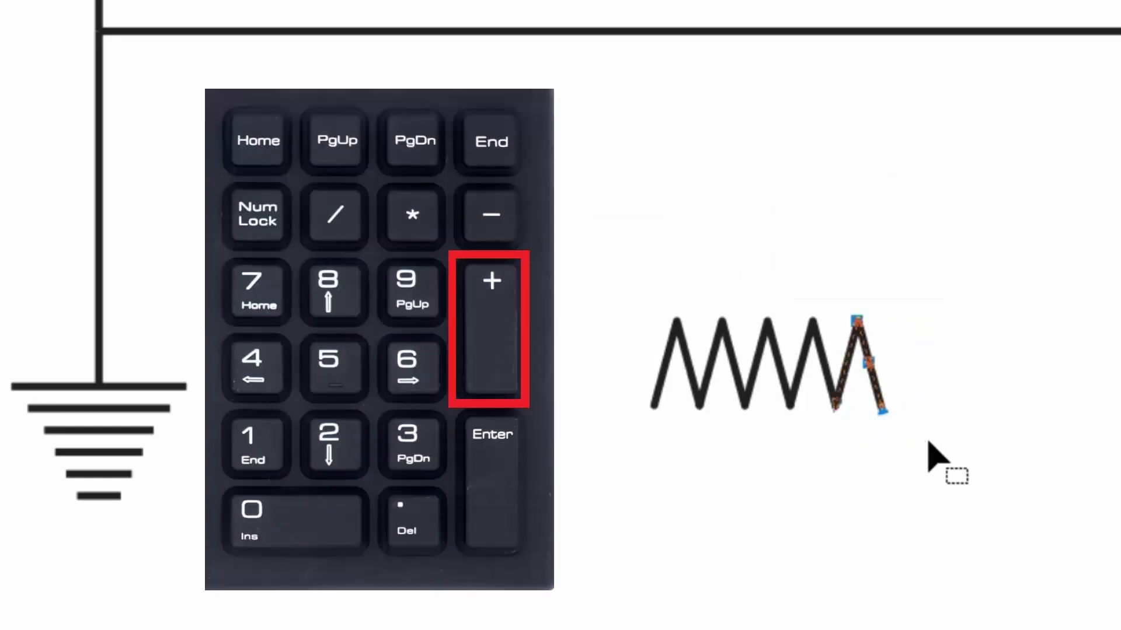
drag(905, 399, 869, 446)
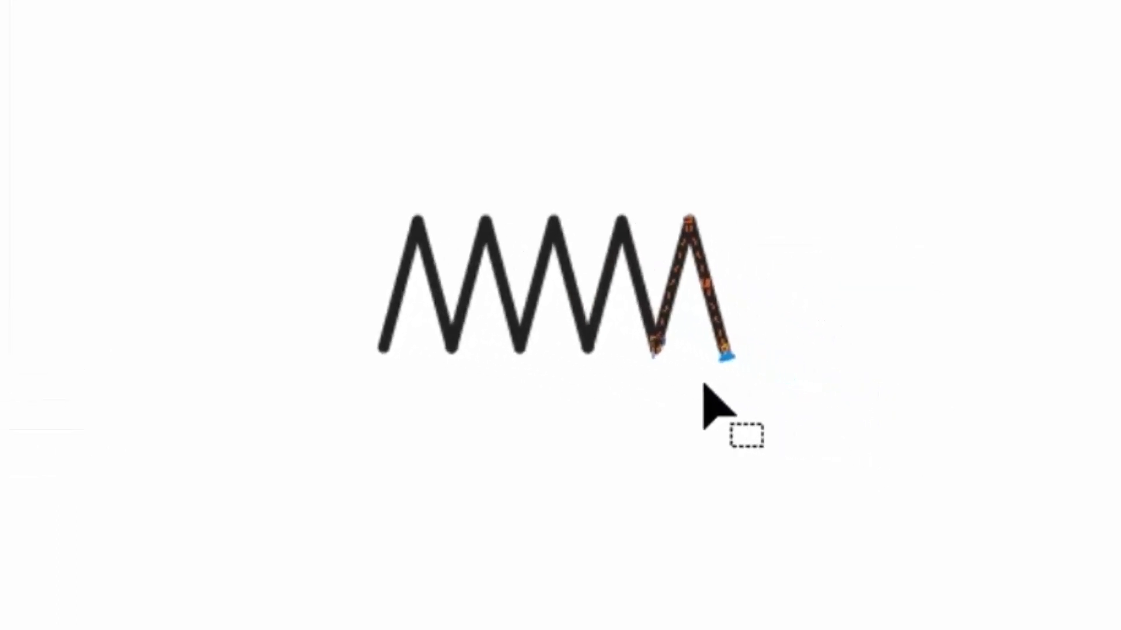
key(Delete)
Step: Add a midpoint node on the zigzag's leftmost segment and delete its lower end node to halve that segment
click(401, 280)
drag(315, 157, 415, 383)
key(KP_Add)
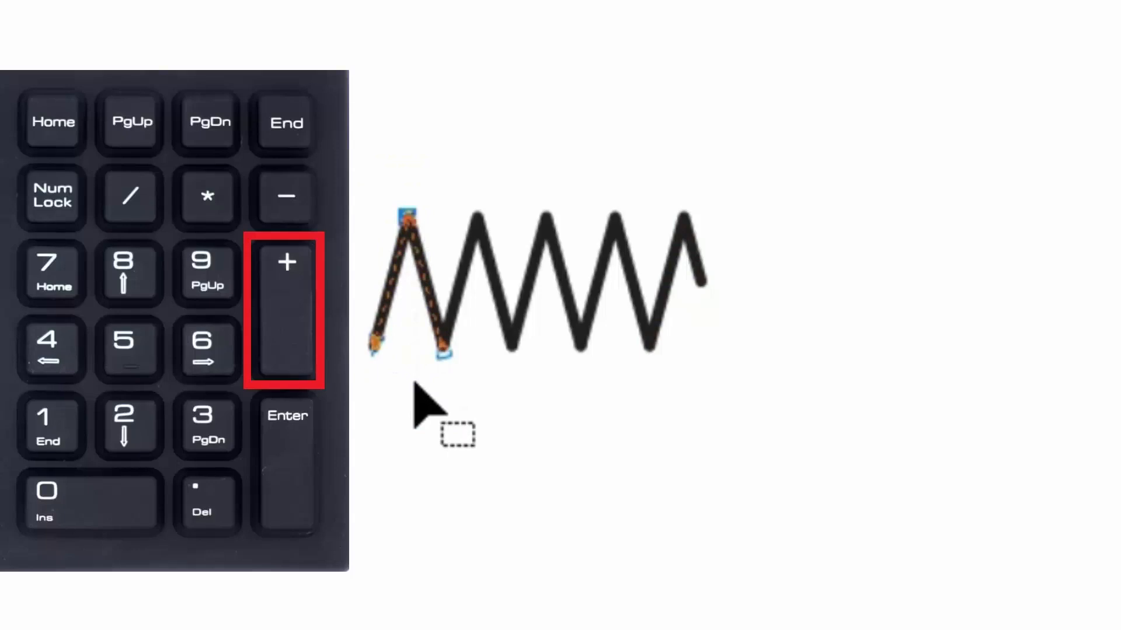
drag(344, 317, 383, 372)
key(Delete)
Step: Center the whole zigzag horizontally and vertically on the lowest horizontal wire of the circuit
key(space)
click(559, 406)
drag(247, 73, 822, 447)
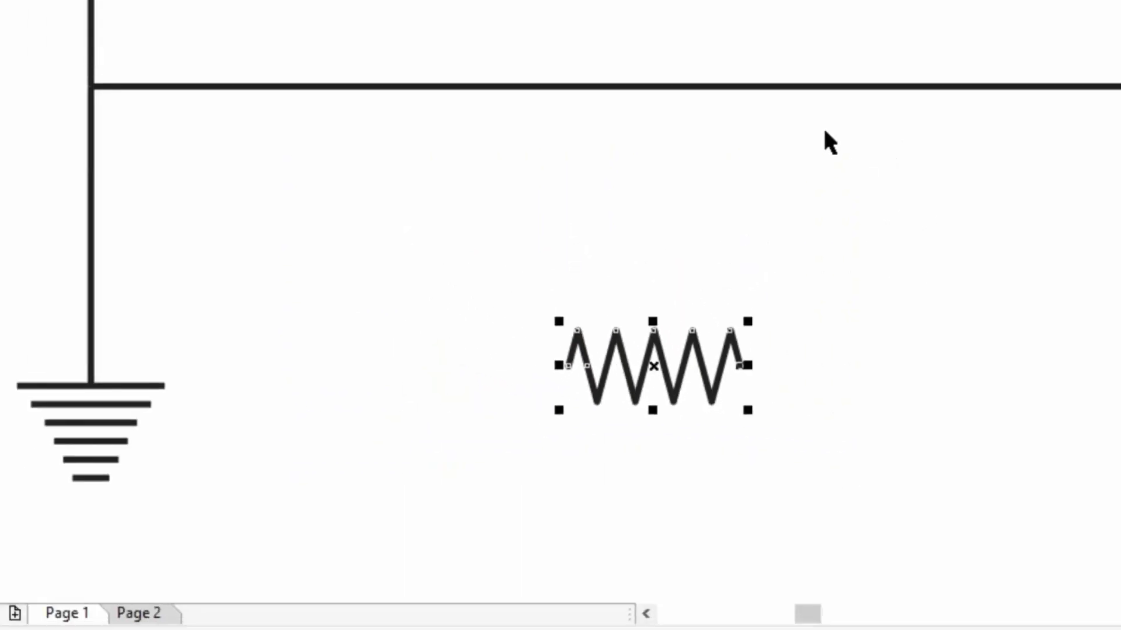
shift+click(822, 88)
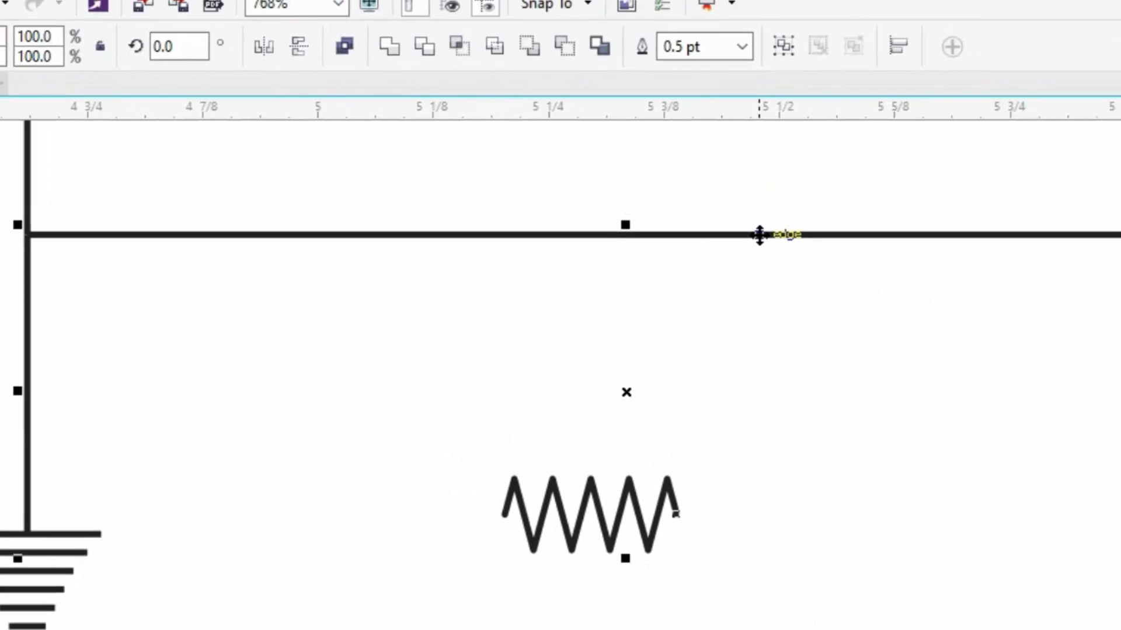
key(c)
key(e)
click(765, 265)
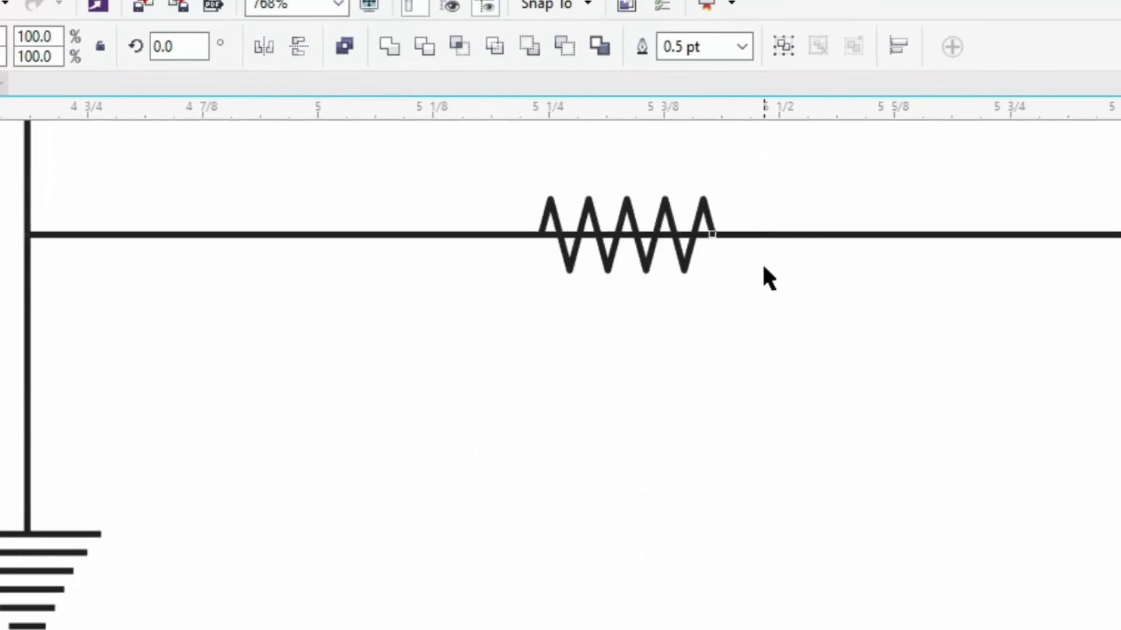
Step: Shorten the lowest wire to end at the zigzag's left end and place a copy between its right end and the right vertical wire
click(801, 235)
drag(1107, 234, 506, 234)
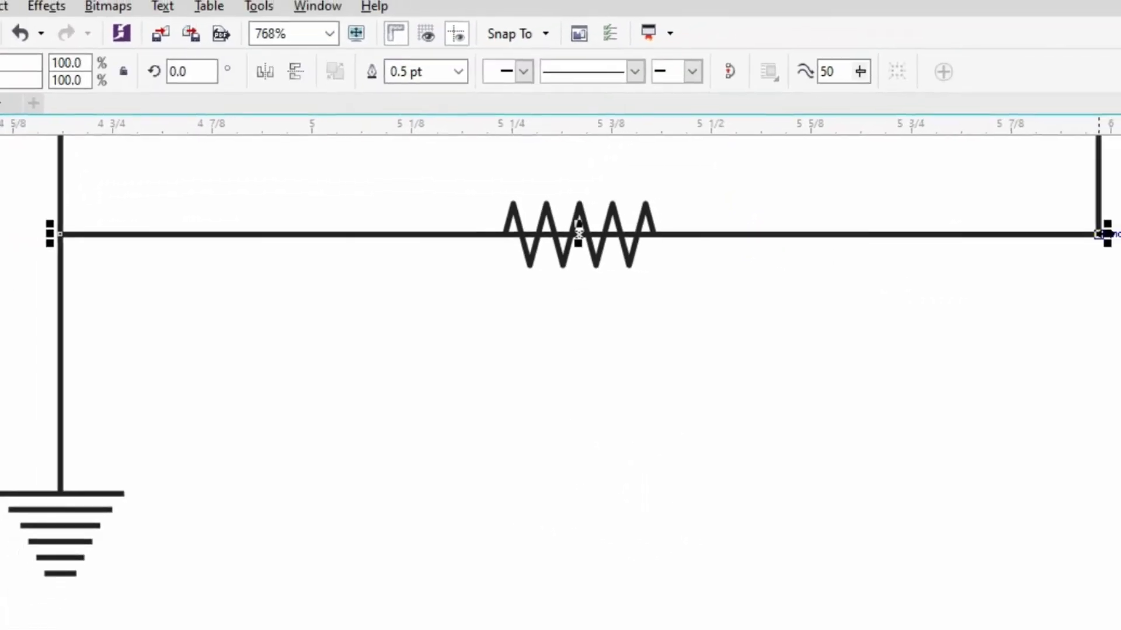
drag(285, 234, 791, 379)
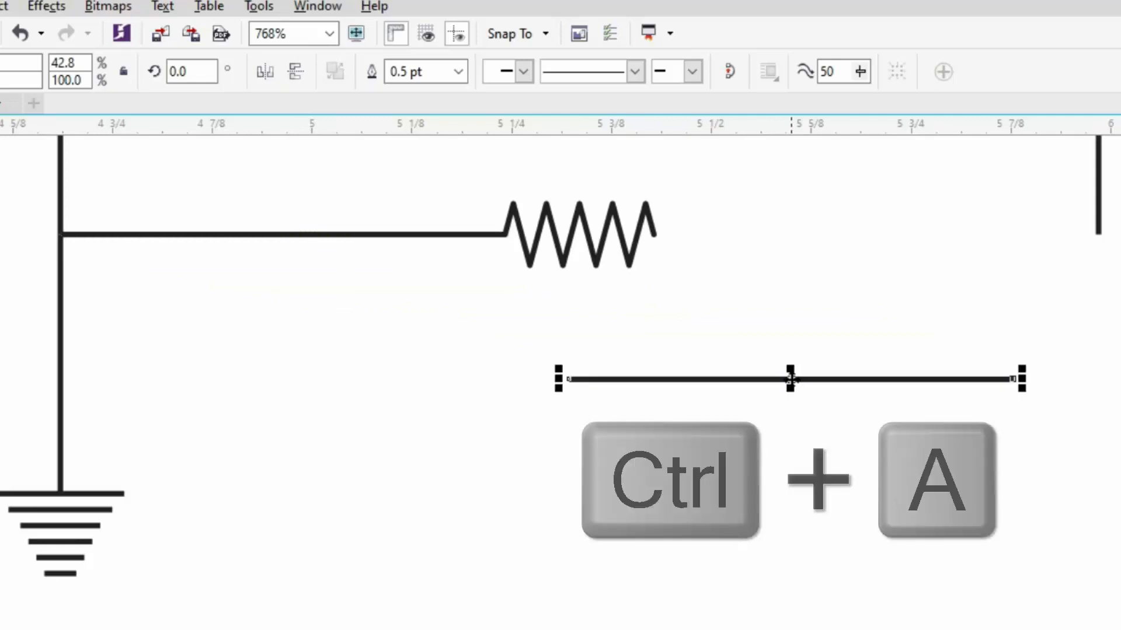
double_click(791, 379)
key(ctrl+a)
drag(570, 381, 654, 275)
drag(655, 244, 655, 240)
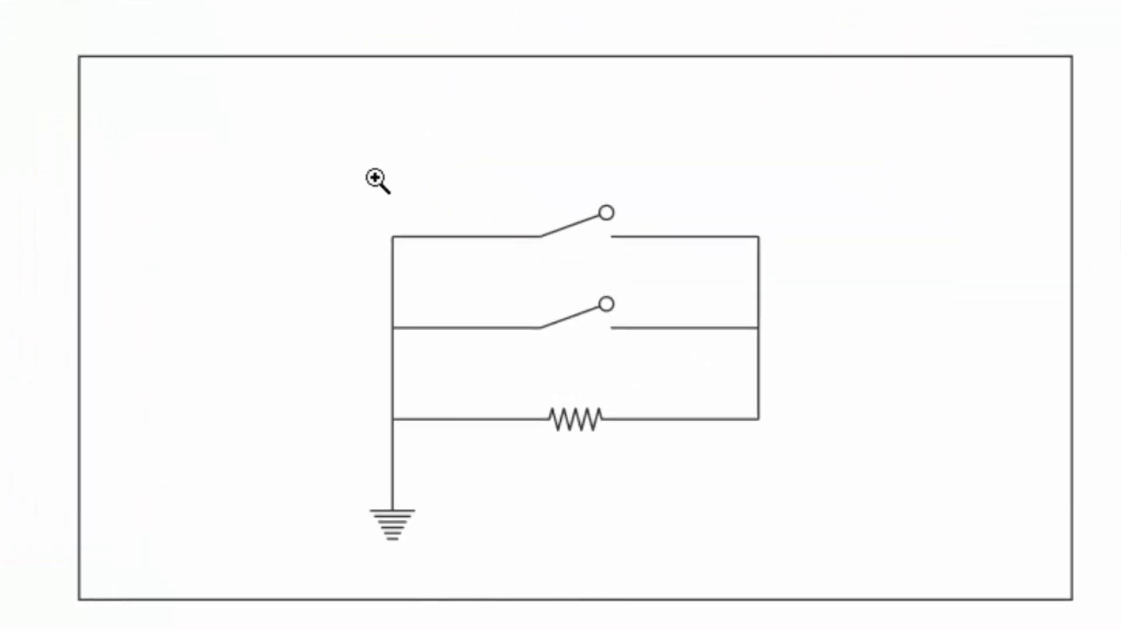
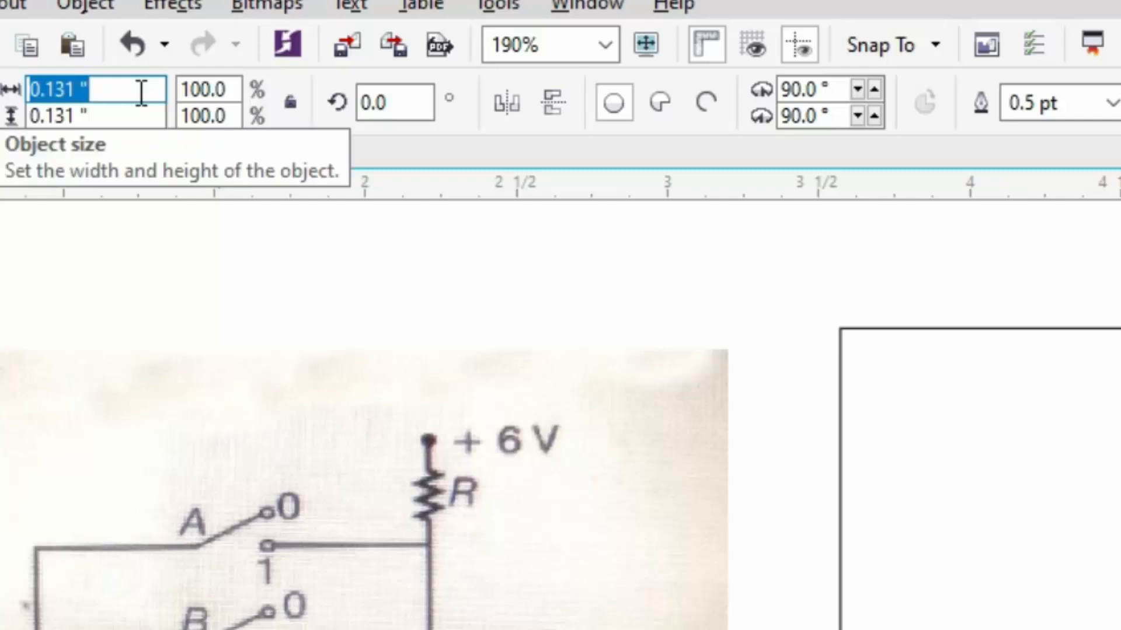
Step: Shrink the small circle to dot size and fill it with black
key(Tab)
text(0.)
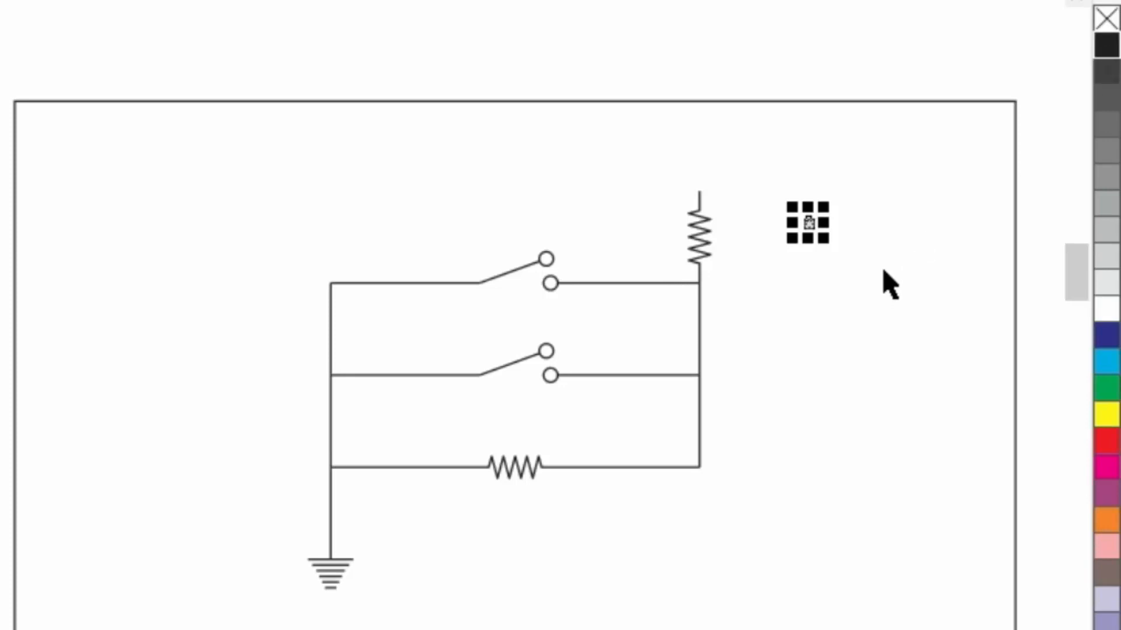
click(887, 283)
Step: Center the black dot on the upper end of the vertical resistor's wire using a temporary circle, and delete that circle
key(z)
drag(631, 152, 850, 335)
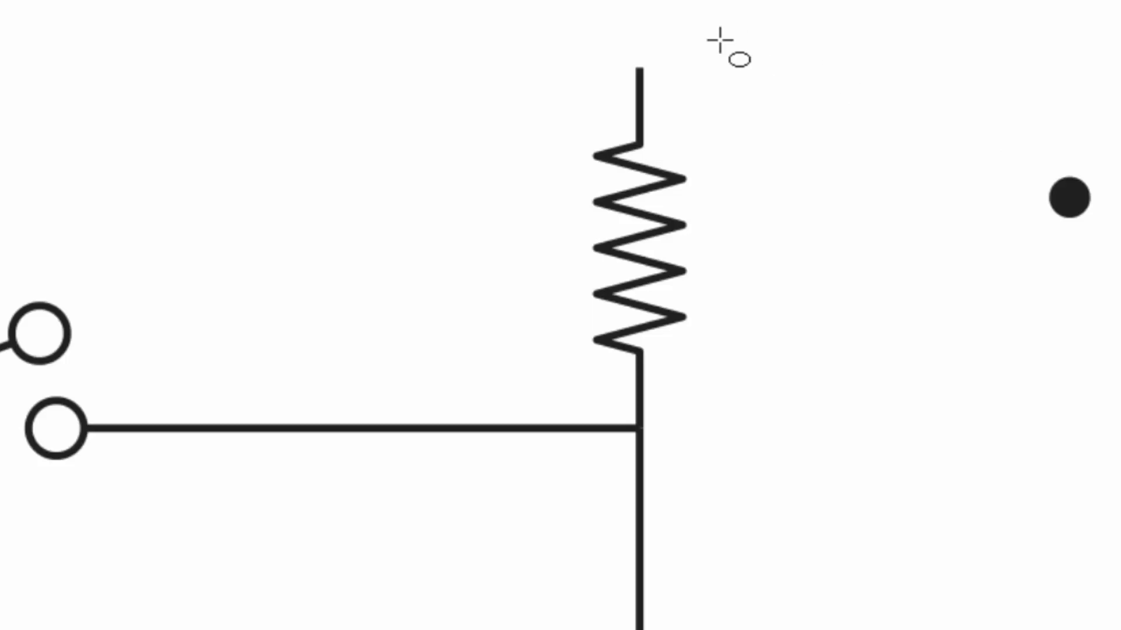
drag(639, 69, 751, 113)
click(1068, 198)
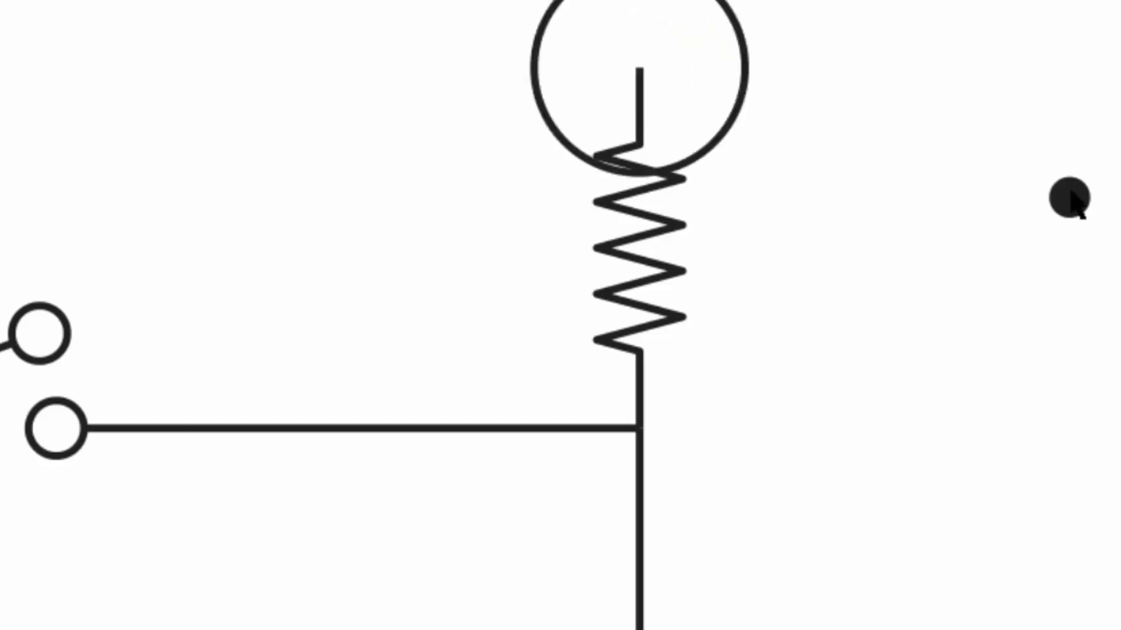
shift+click(746, 58)
key(e)
key(c)
key(Escape)
click(744, 54)
key(Delete)
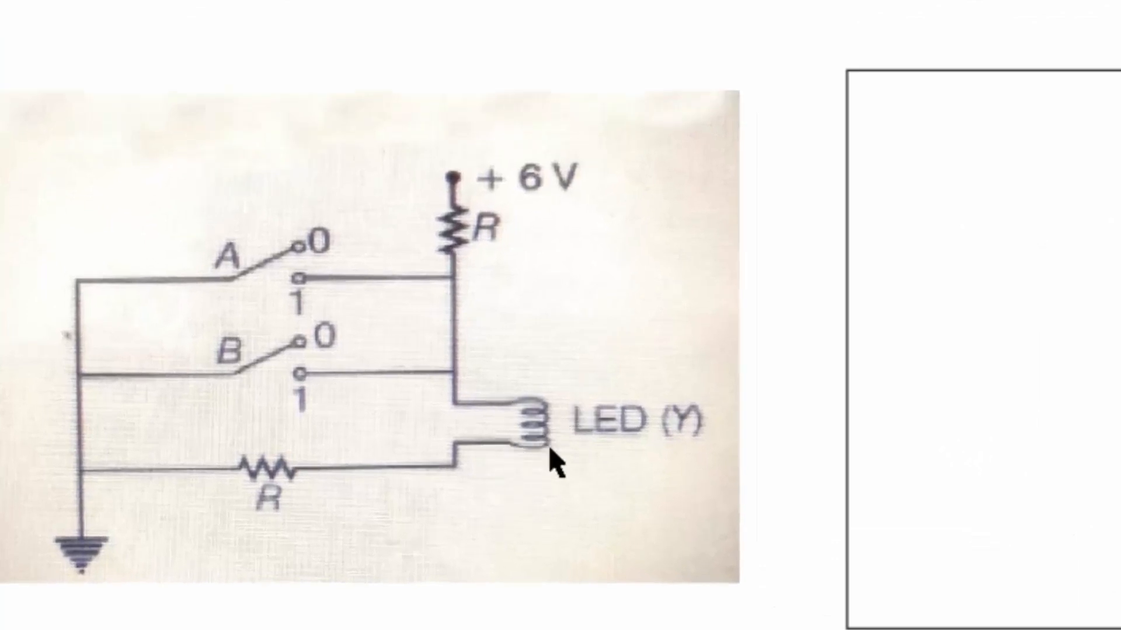
Step: Move the light bulb drawing from outside the page into the lower-right corner of the diagram's frame
key(Left)
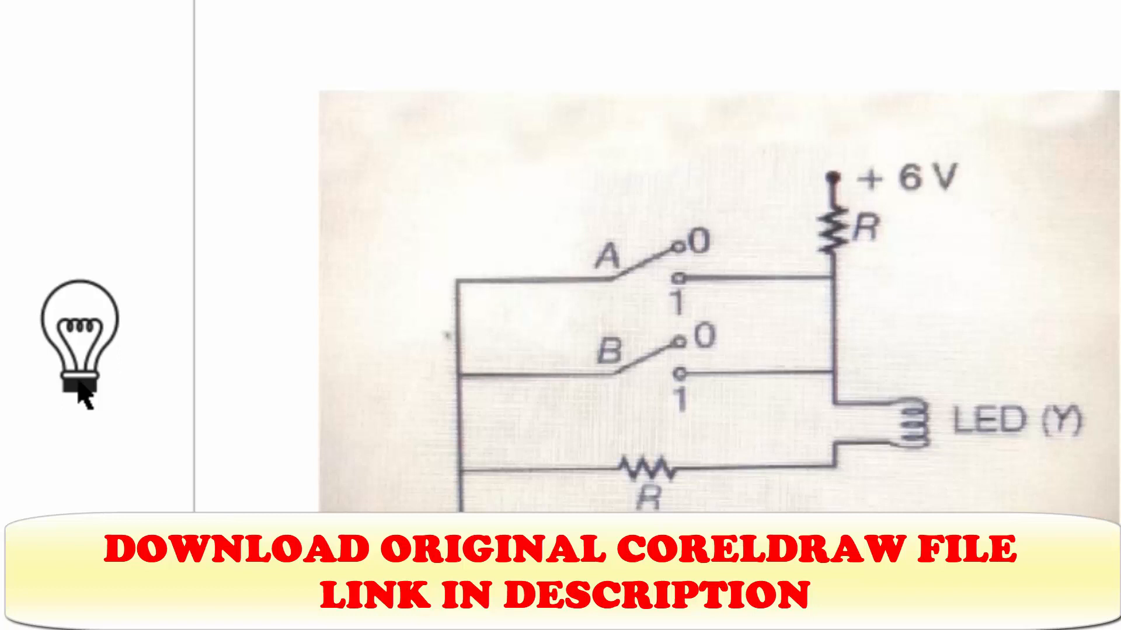
drag(81, 382, 890, 379)
click(710, 465)
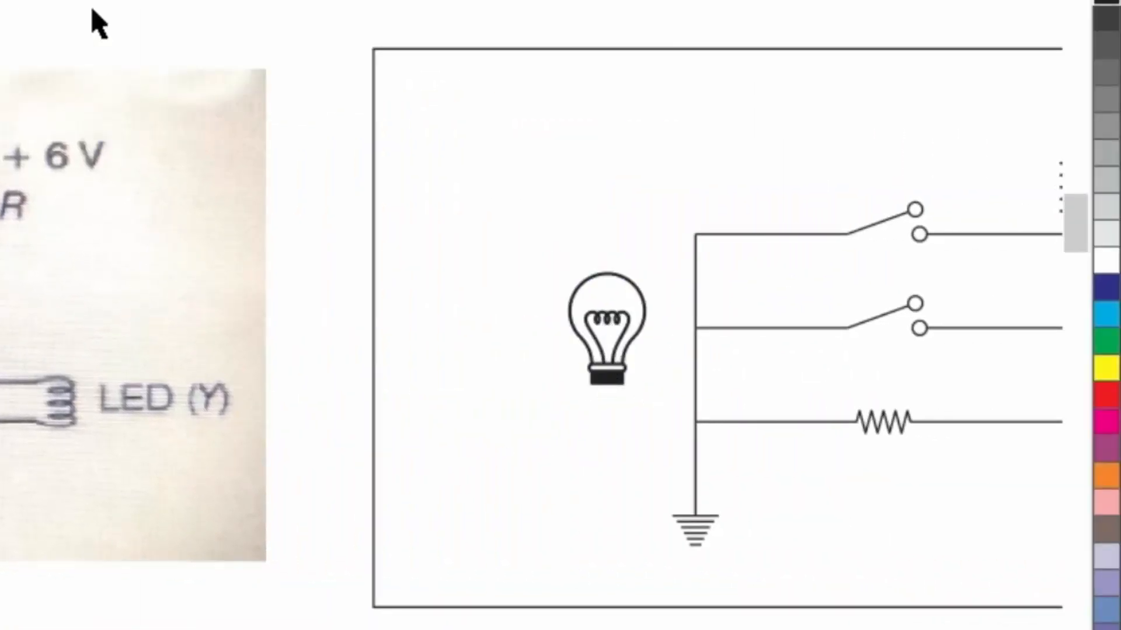
drag(93, 9, 537, 210)
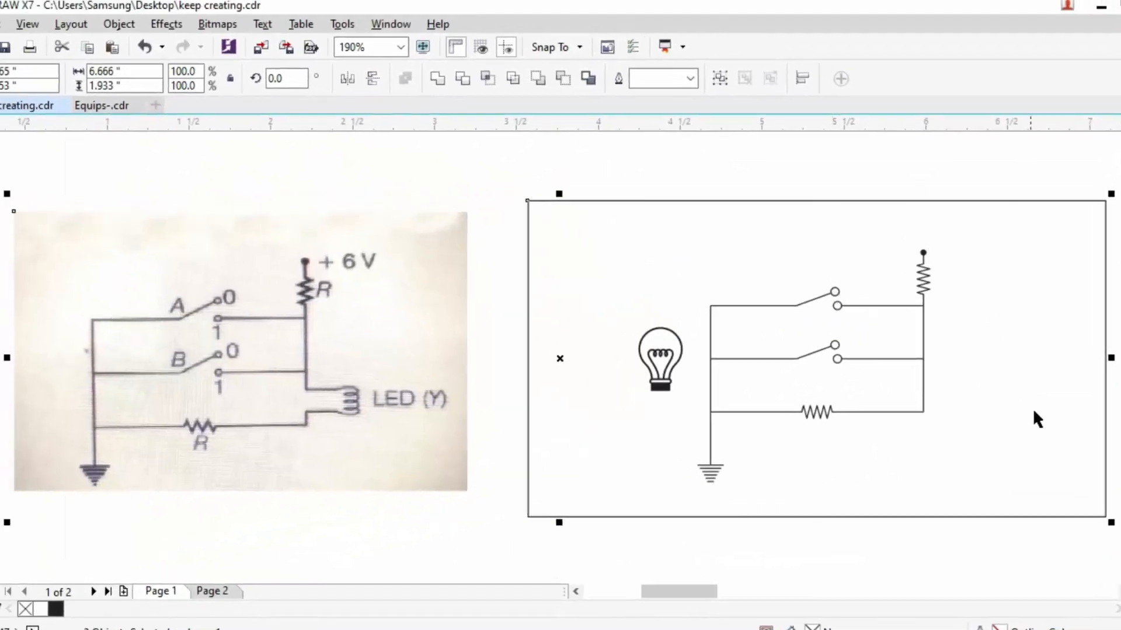
click(1034, 411)
drag(668, 394, 1055, 482)
key(z)
drag(830, 380, 1111, 525)
key(space)
click(725, 373)
drag(833, 459, 881, 489)
click(824, 411)
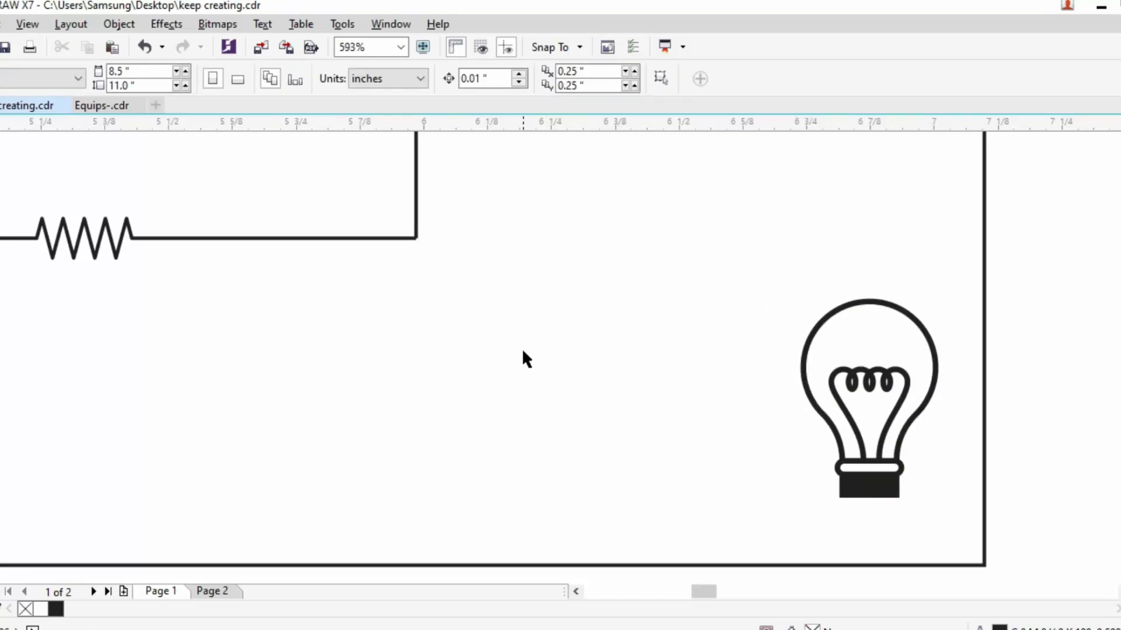
Step: Draw a circle between the circuit and the bulb, set it to 0.25 by 0.25 inches, and convert it to an arc
key(F7)
drag(523, 352, 553, 381)
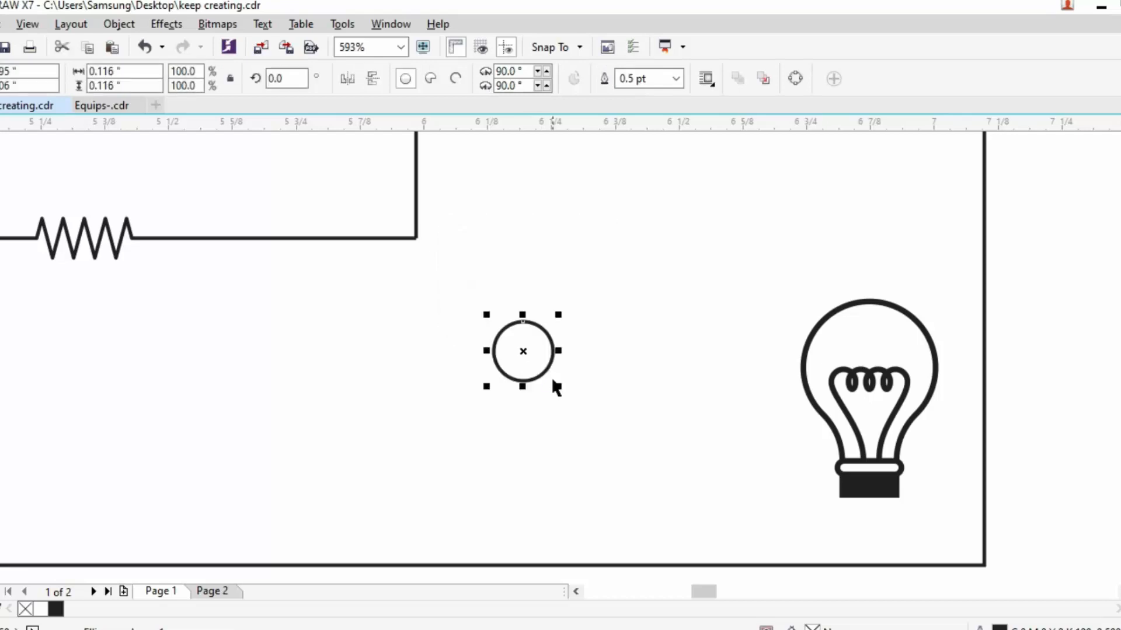
click(134, 70)
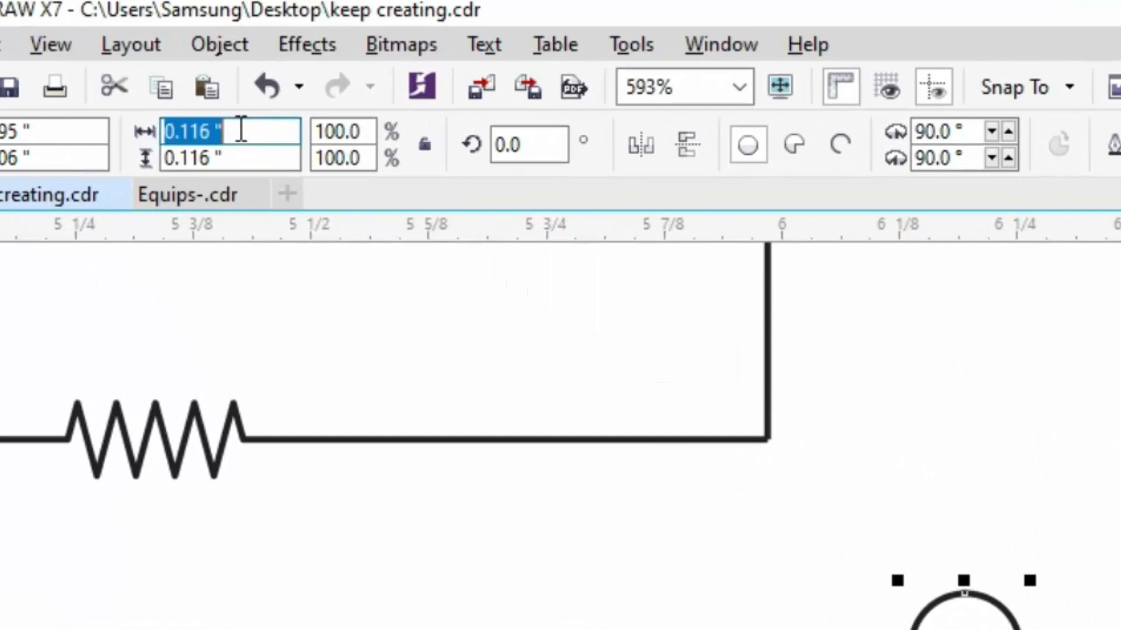
text(0.25)
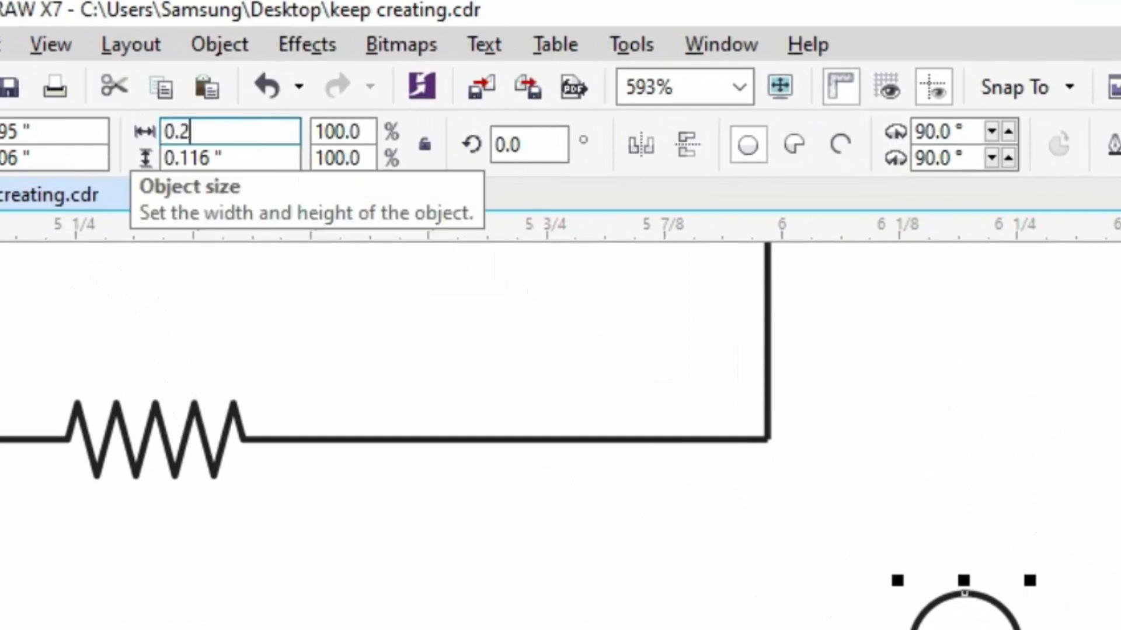
key(Tab)
text(0.25)
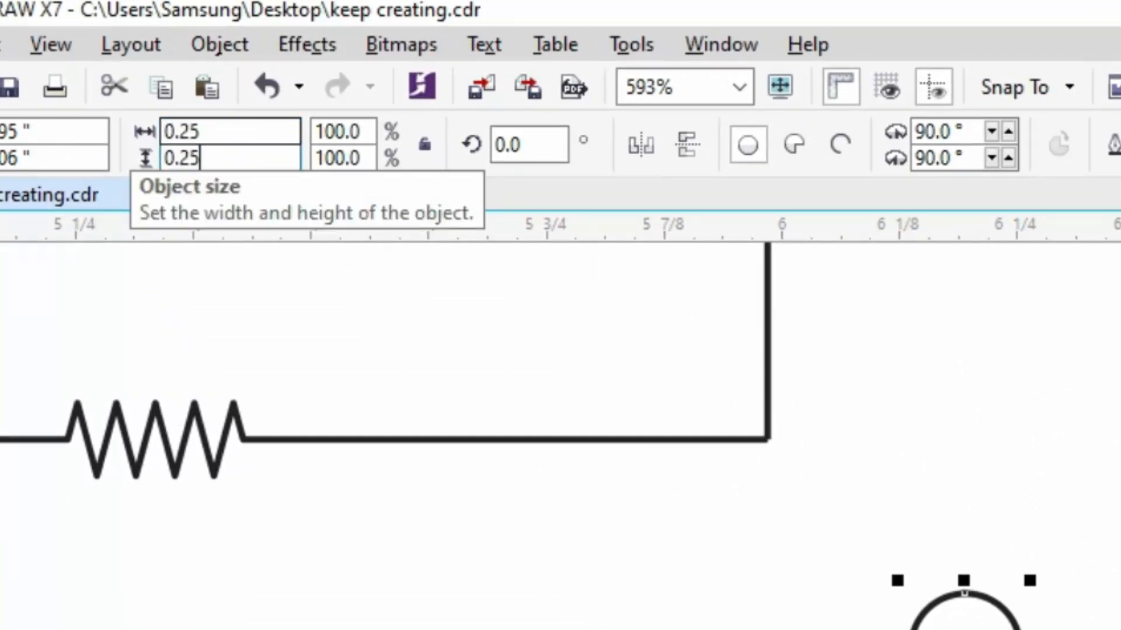
key(Return)
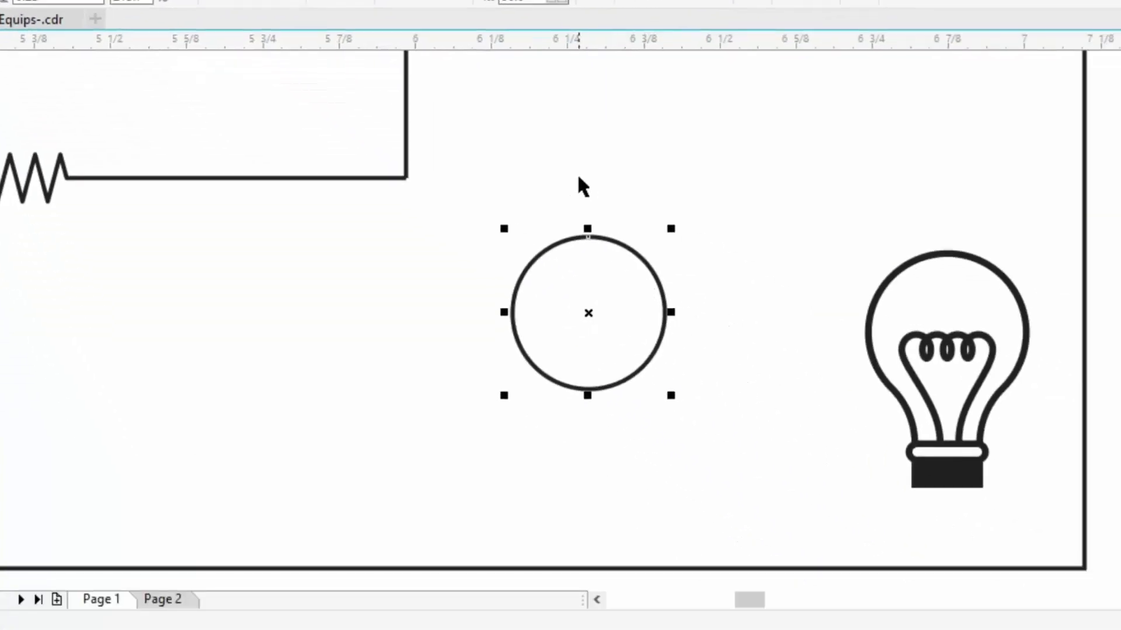
click(461, 71)
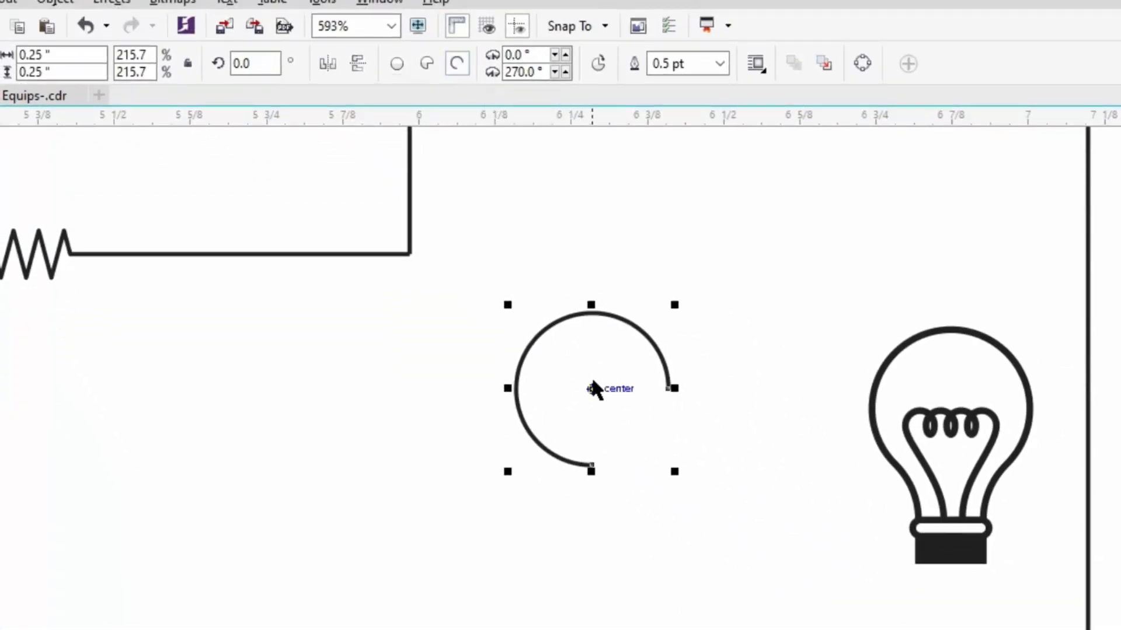
Step: Reshape the arc by moving one end to 210 degrees and the other end to the mirrored position, leaving a symmetrical opening at the bottom
key(F10)
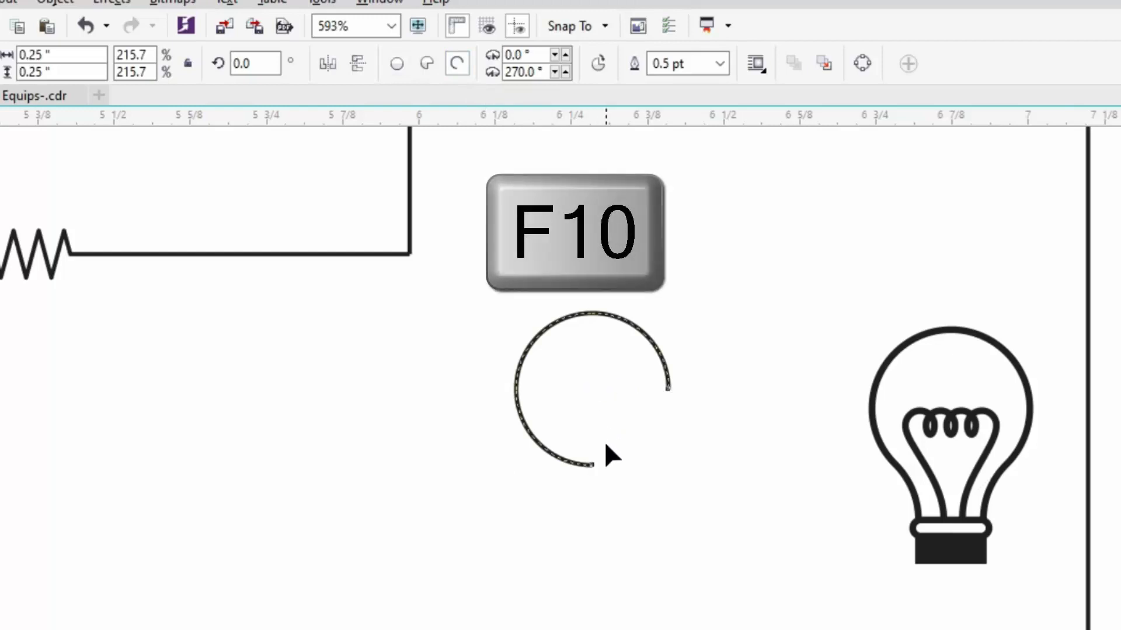
drag(592, 466, 495, 445)
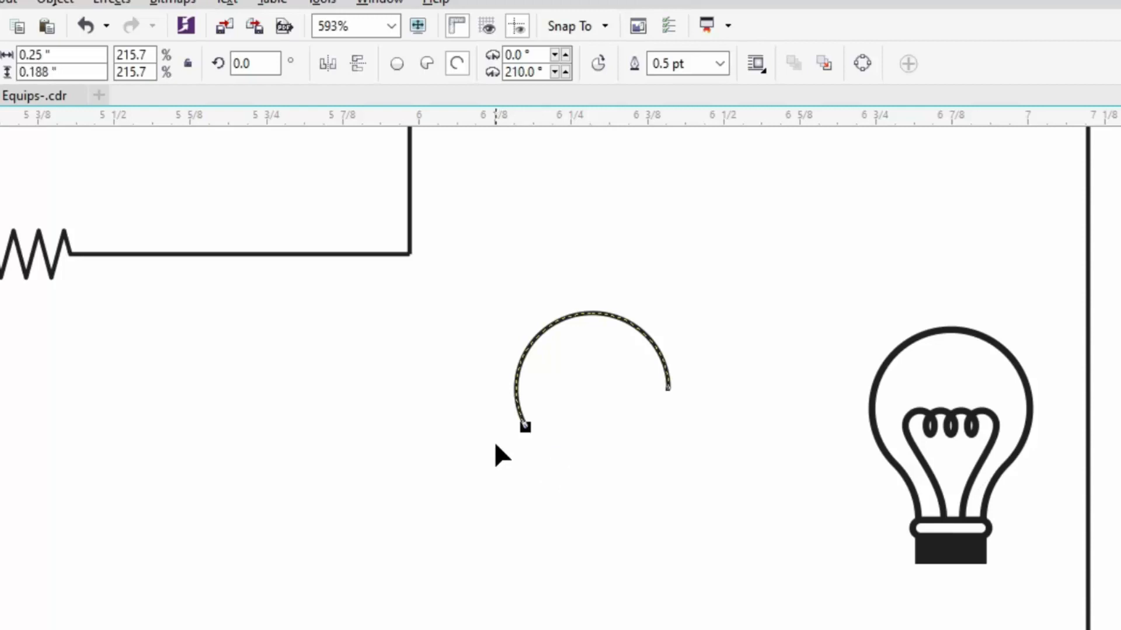
drag(664, 387, 678, 439)
click(713, 464)
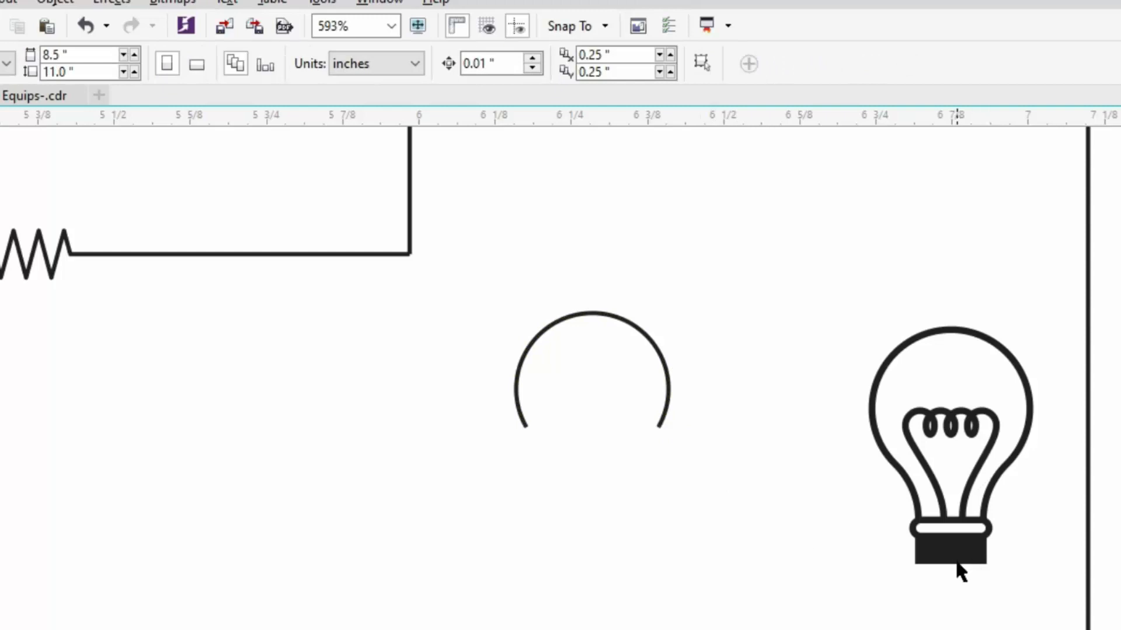
Step: Draw a small rectangle below the arc and set its size to 0.105 by 0.04 inches
key(F6)
drag(662, 536, 702, 556)
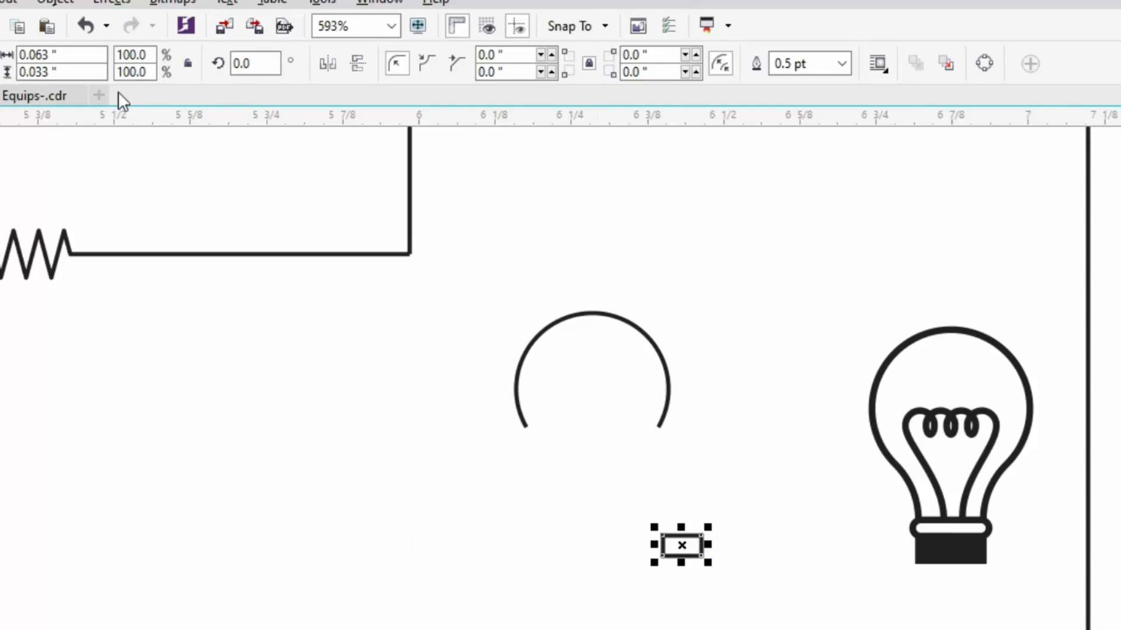
click(94, 57)
text(0.105)
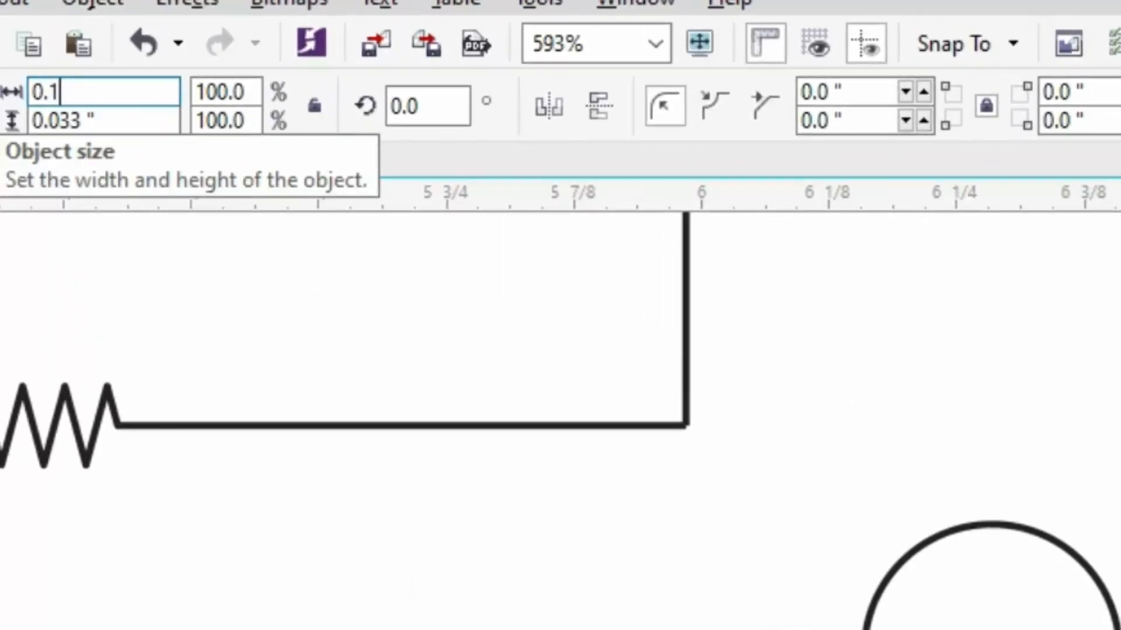
key(Tab)
text(0.0)
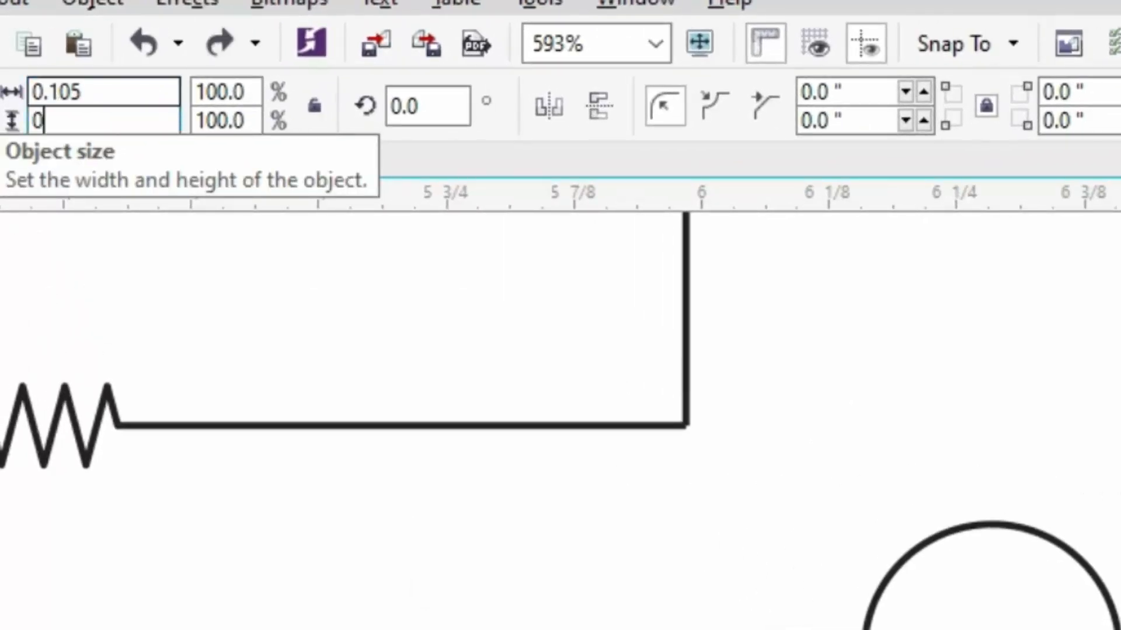
text(4)
key(Return)
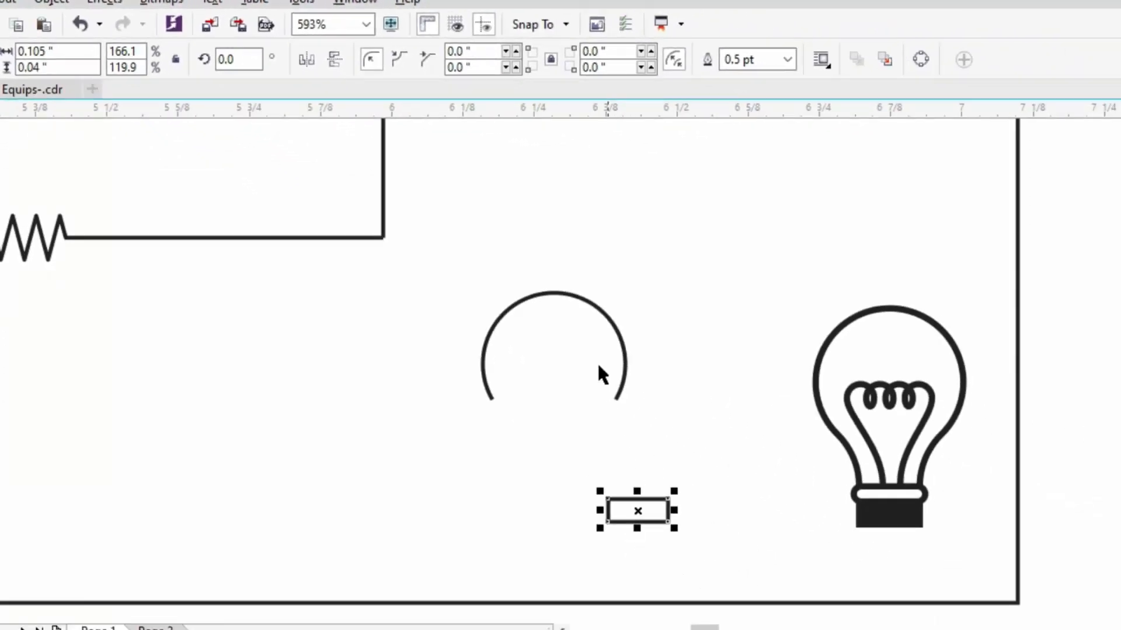
Step: Center the small rectangle horizontally beneath the arc
click(581, 296)
key(c)
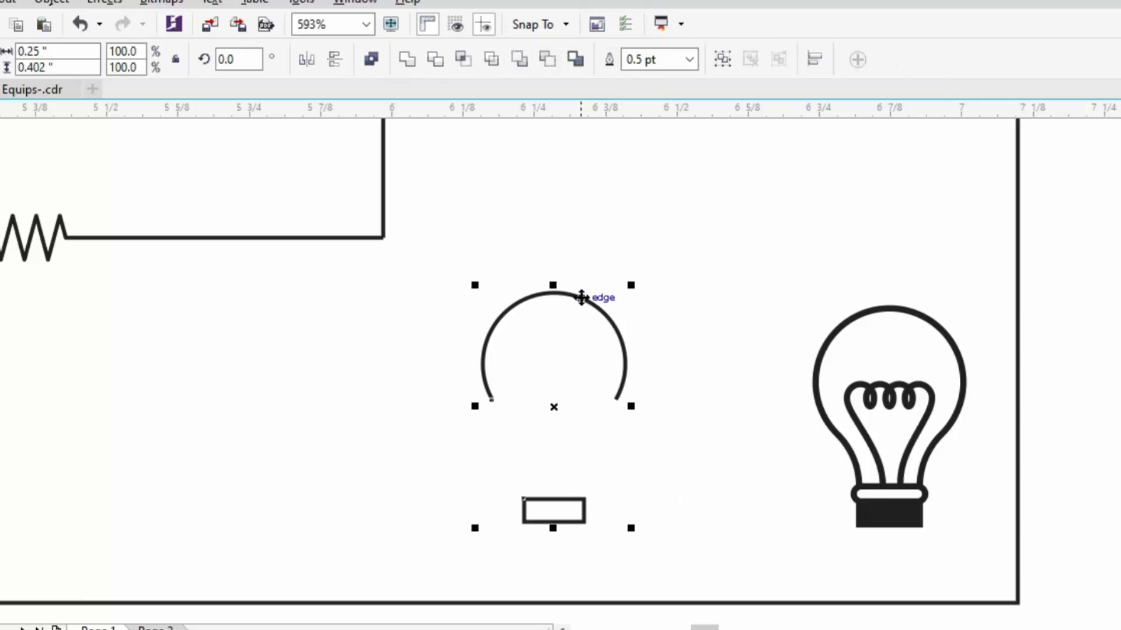
click(641, 466)
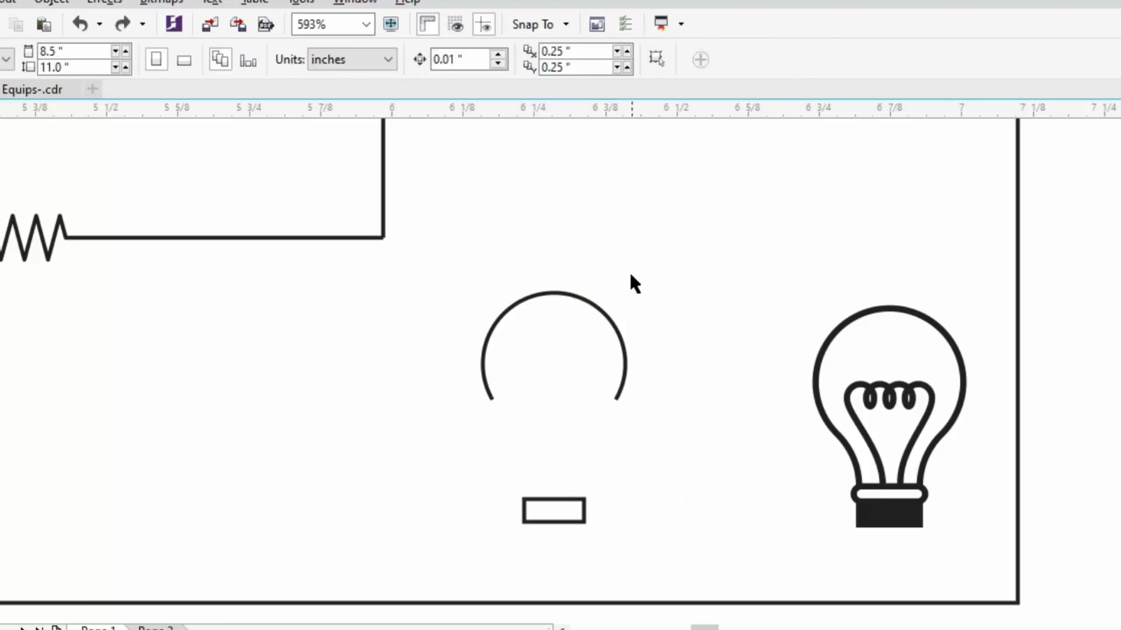
Step: Align the top of the arc with the top of the reference light bulb
click(588, 302)
shift+click(862, 319)
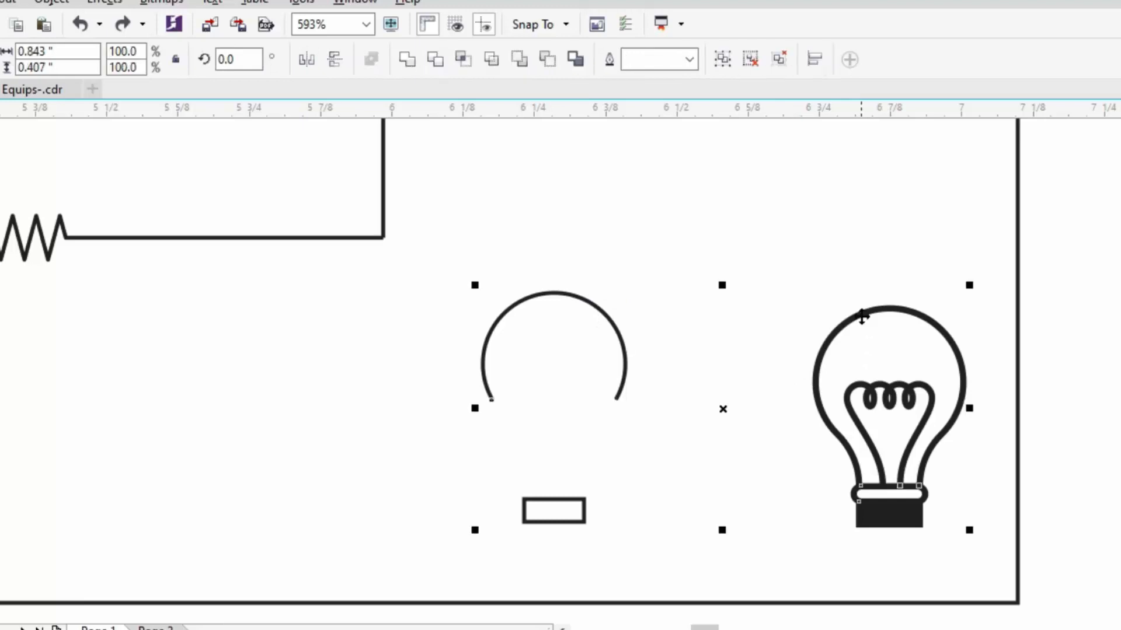
key(t)
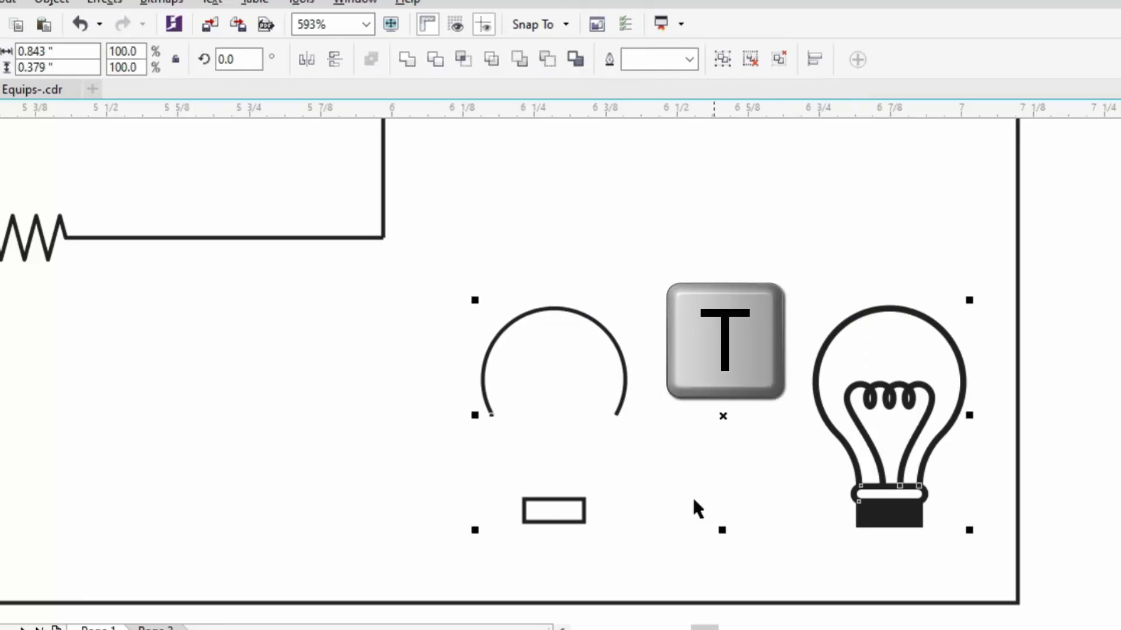
Step: Align the small rectangle's bottom with the bottom of the reference bulb, and fill the rectangle with black
click(589, 517)
click(585, 510)
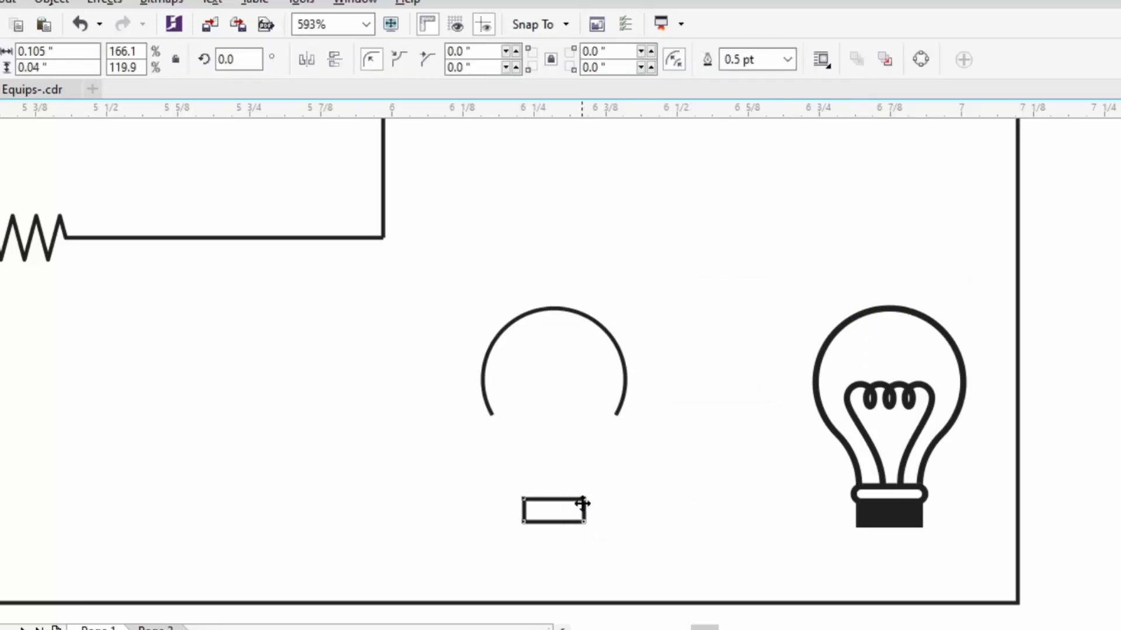
shift+click(875, 516)
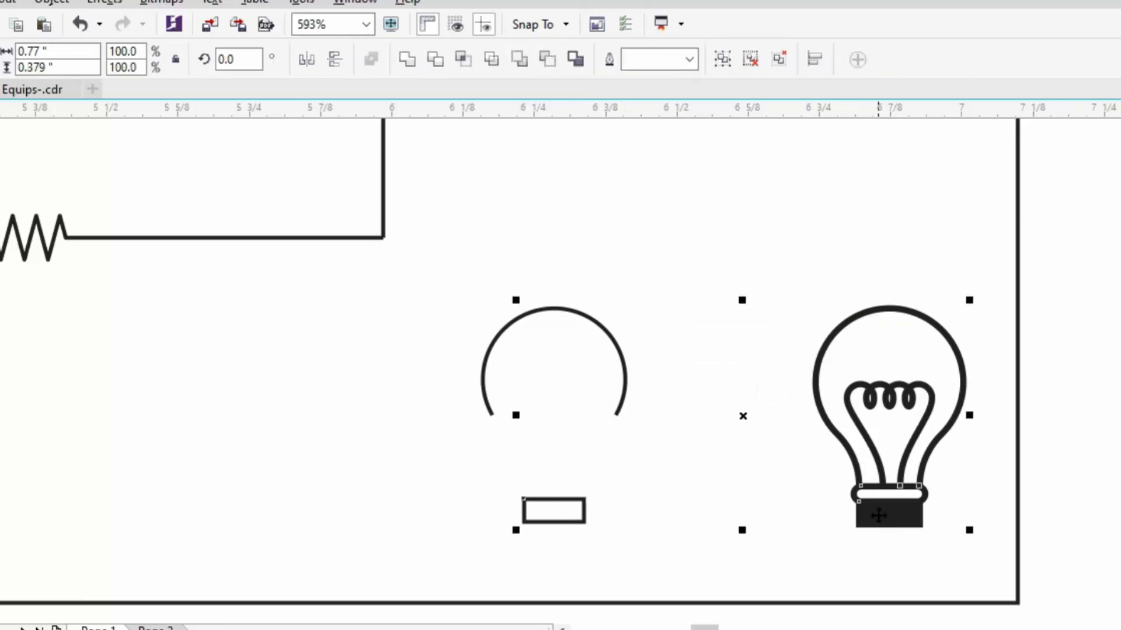
key(b)
click(707, 469)
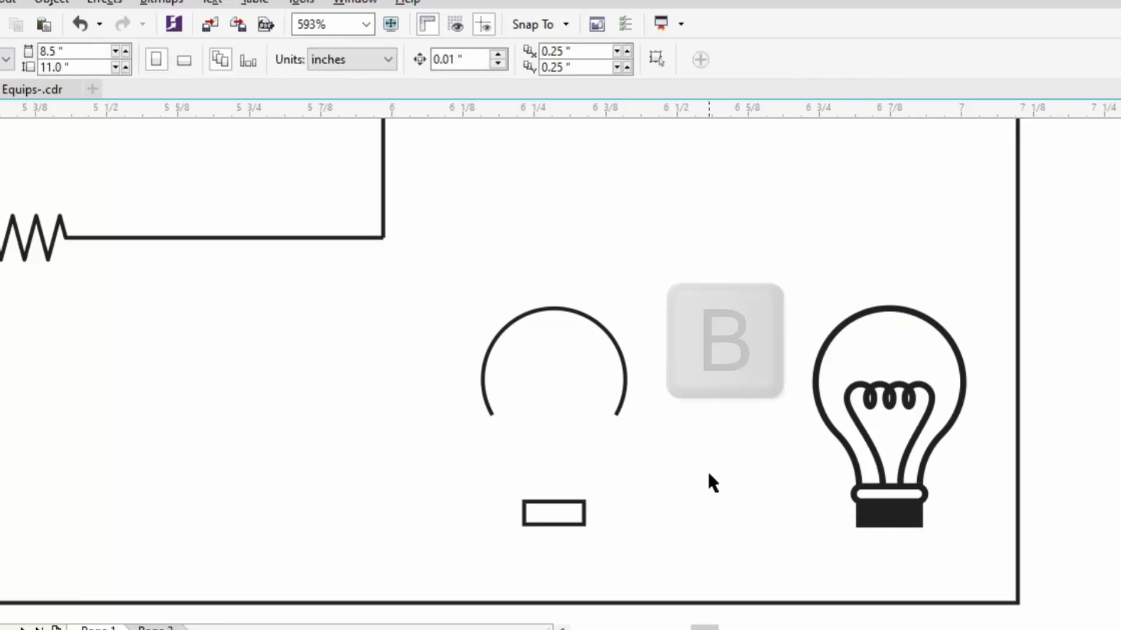
drag(613, 544, 614, 546)
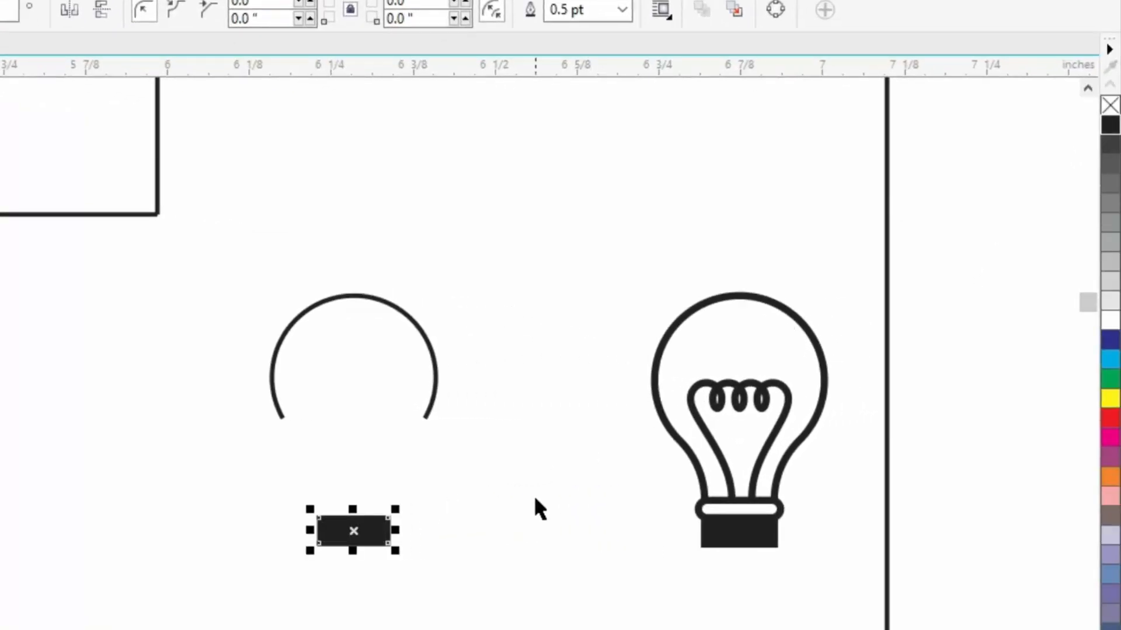
click(532, 495)
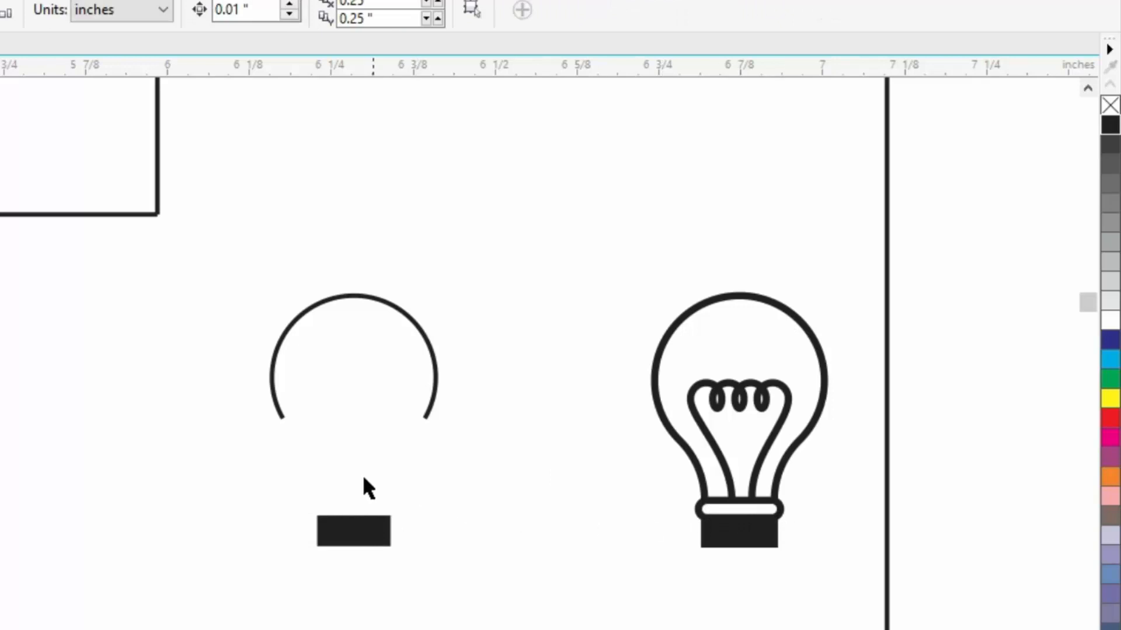
Step: Draw a second rectangle just above the black block and set its size to 0.125 by 0.03 inches
key(z)
drag(237, 265, 820, 563)
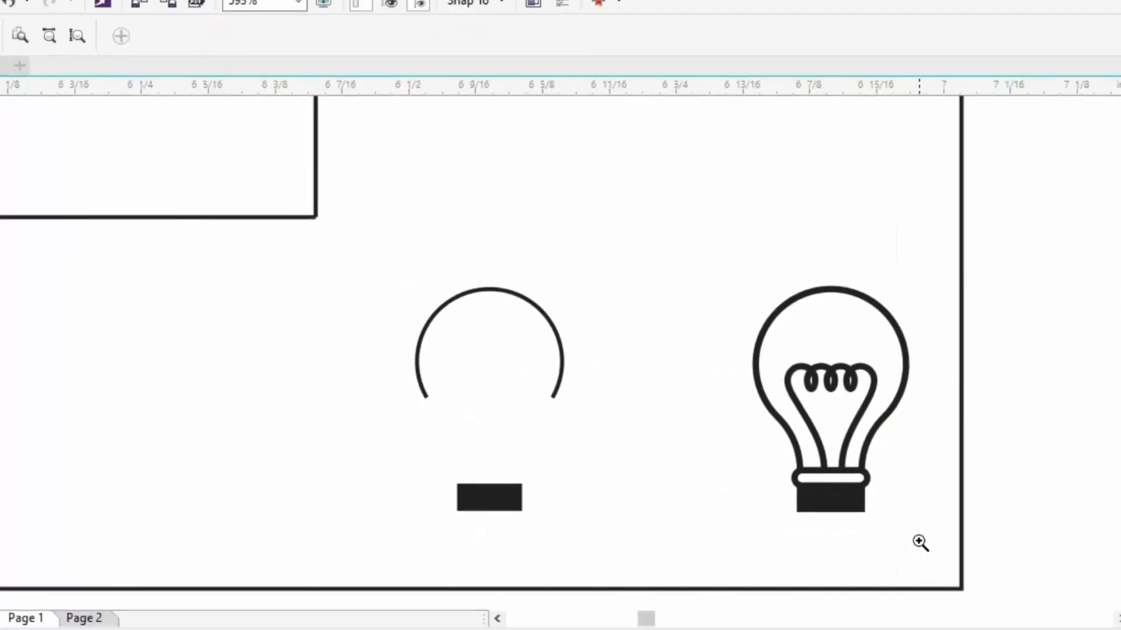
key(F6)
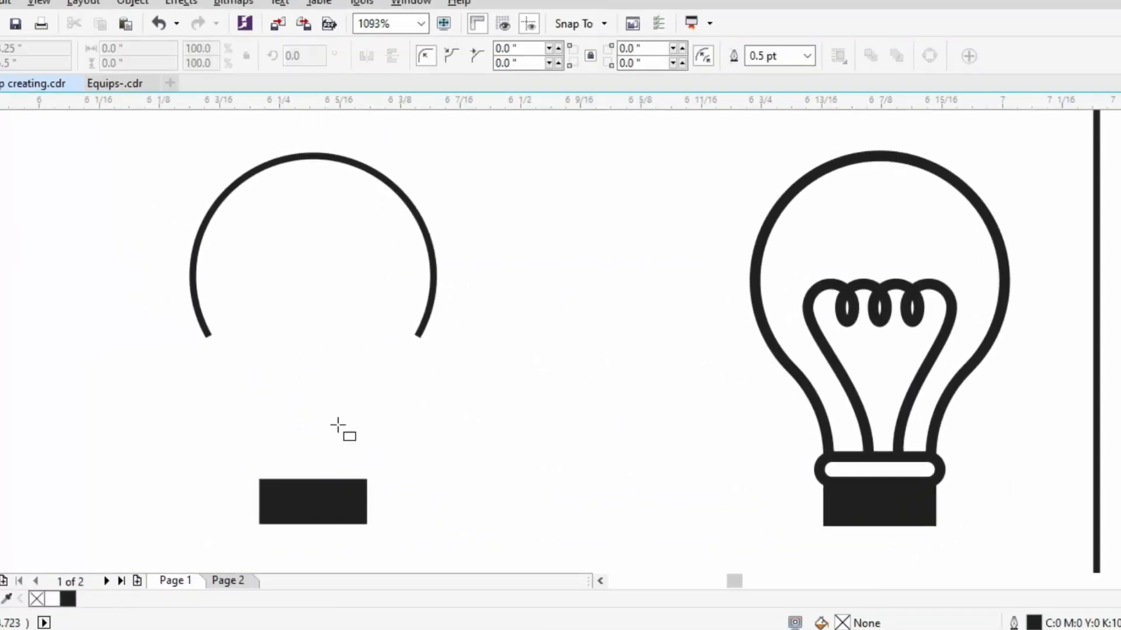
drag(304, 424, 349, 443)
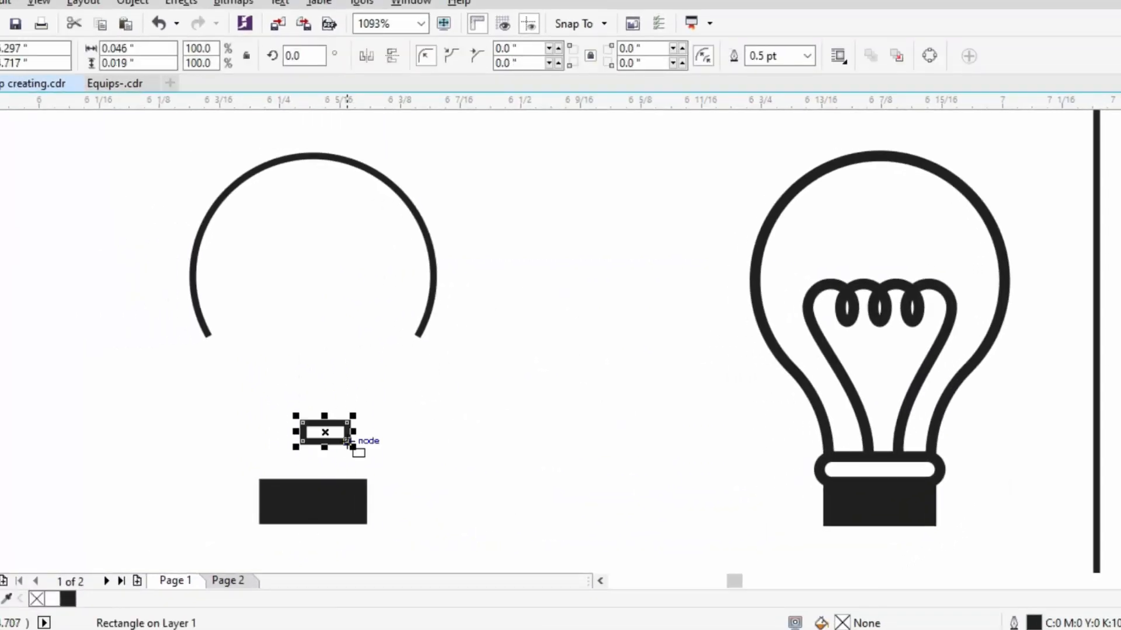
double_click(138, 62)
text(0.125)
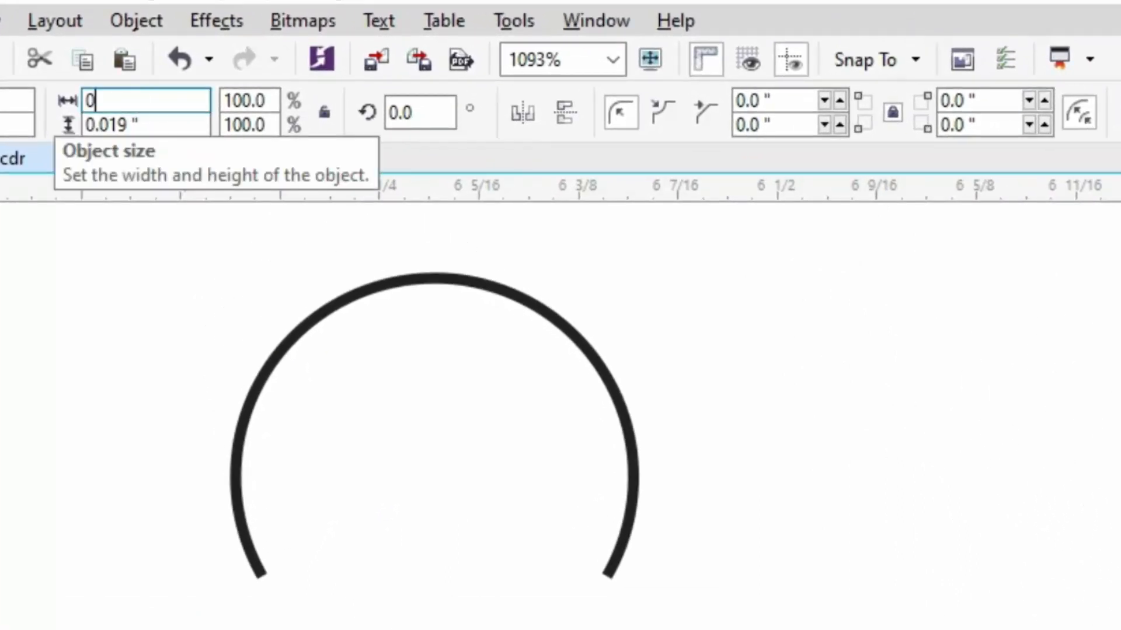
key(Tab)
text(0.)
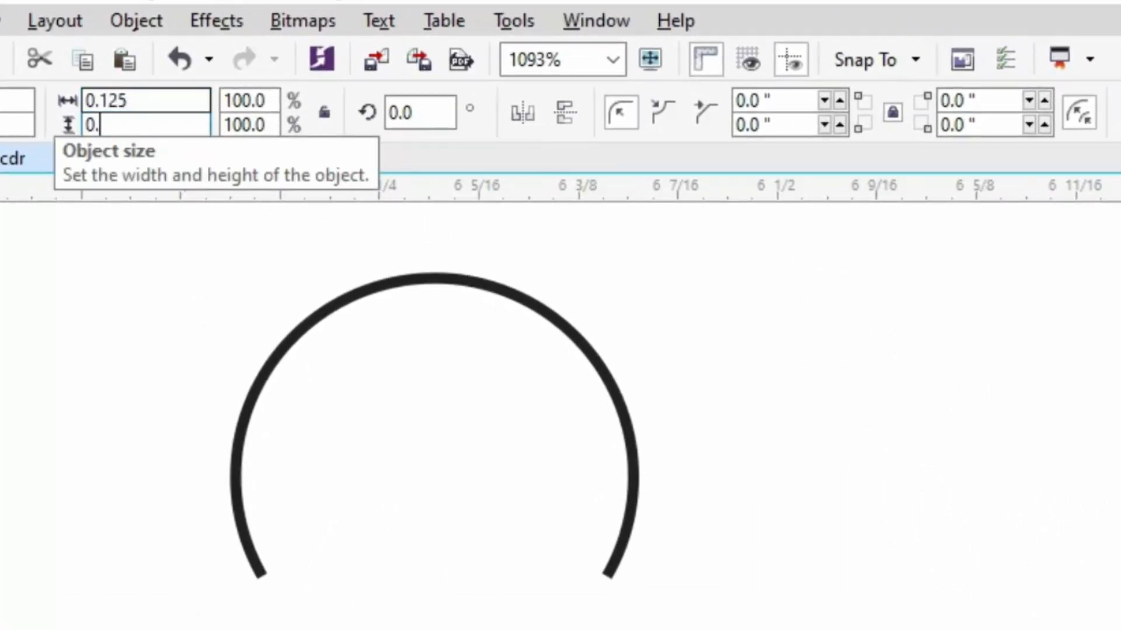
text(03)
key(Return)
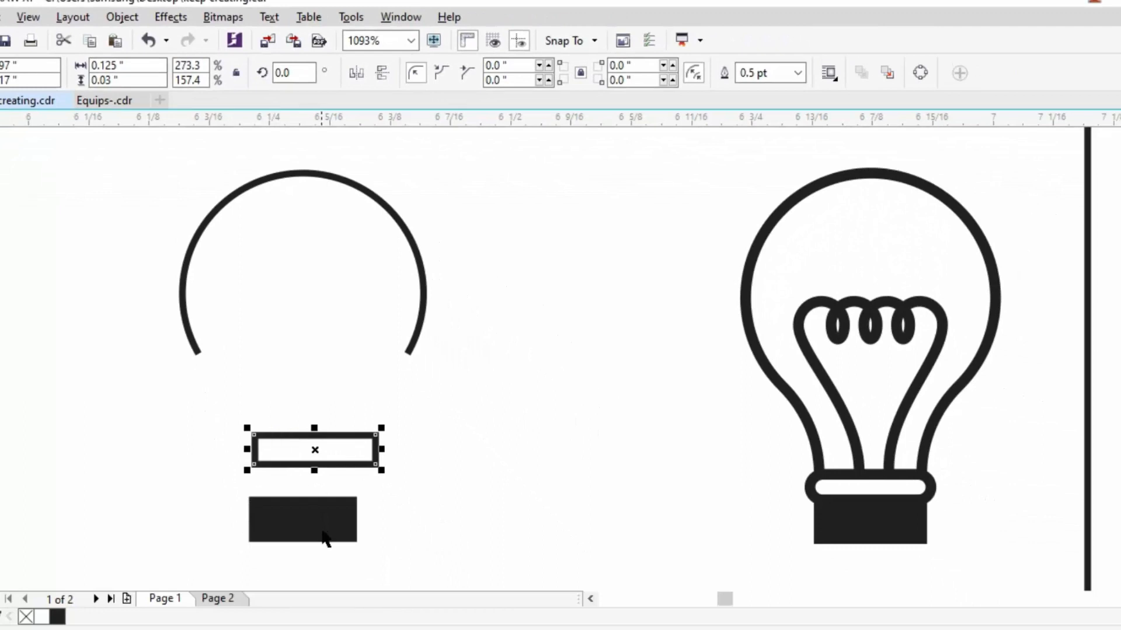
Step: Center the outlined rectangle over the black block, bottom-align it to a temporary line on the block's upper edge, and delete that line
shift+click(325, 539)
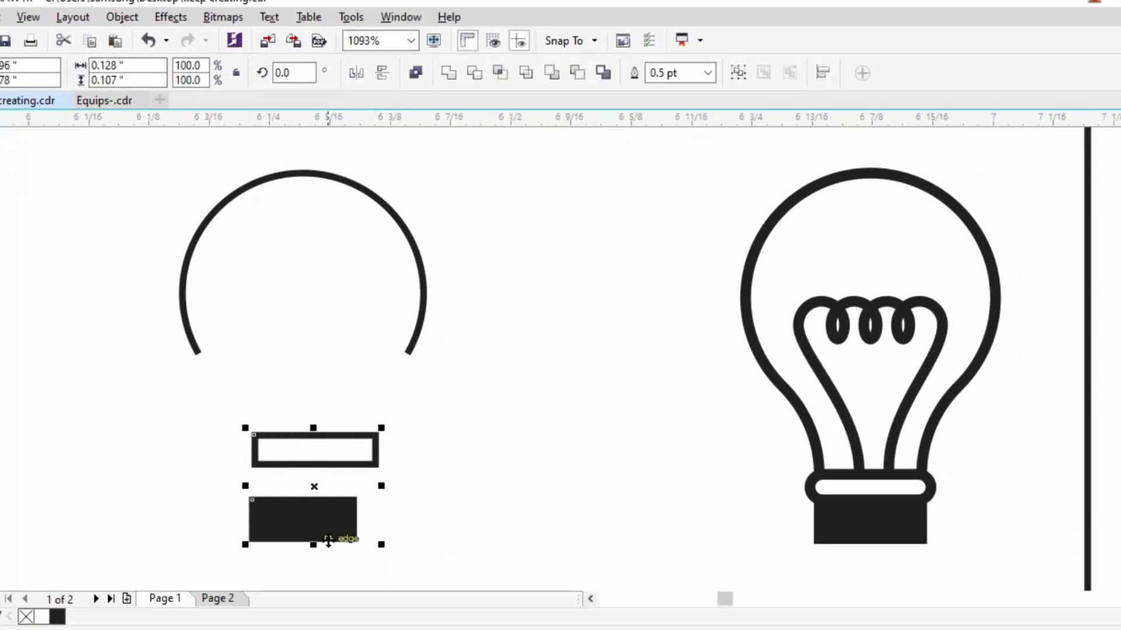
key(c)
key(F5)
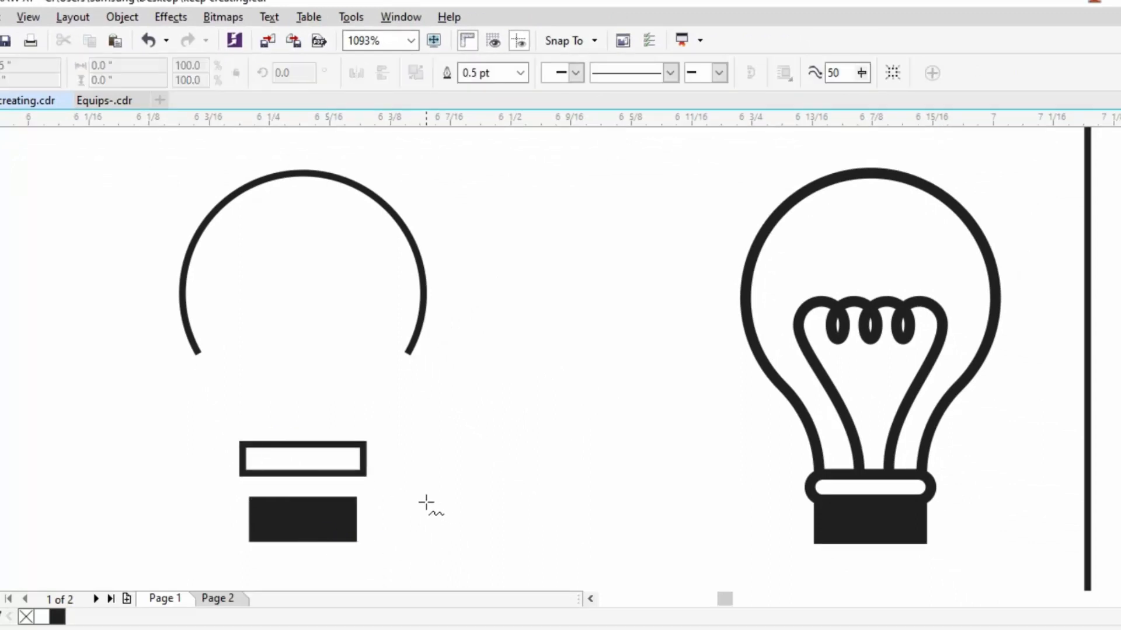
click(357, 501)
click(493, 500)
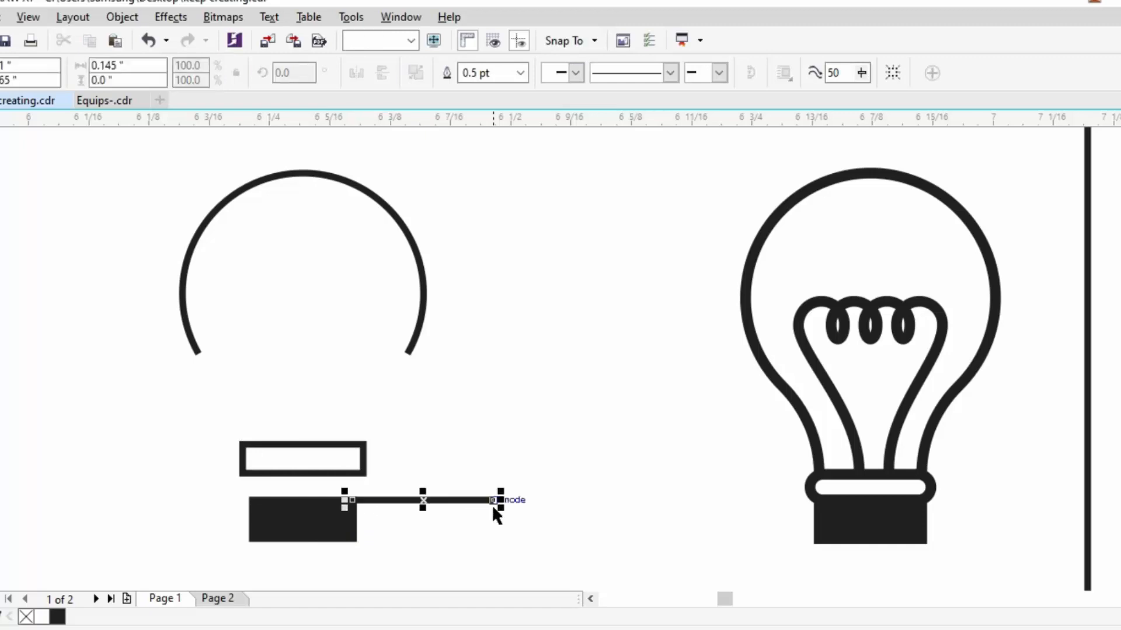
click(364, 474)
shift+click(432, 500)
key(b)
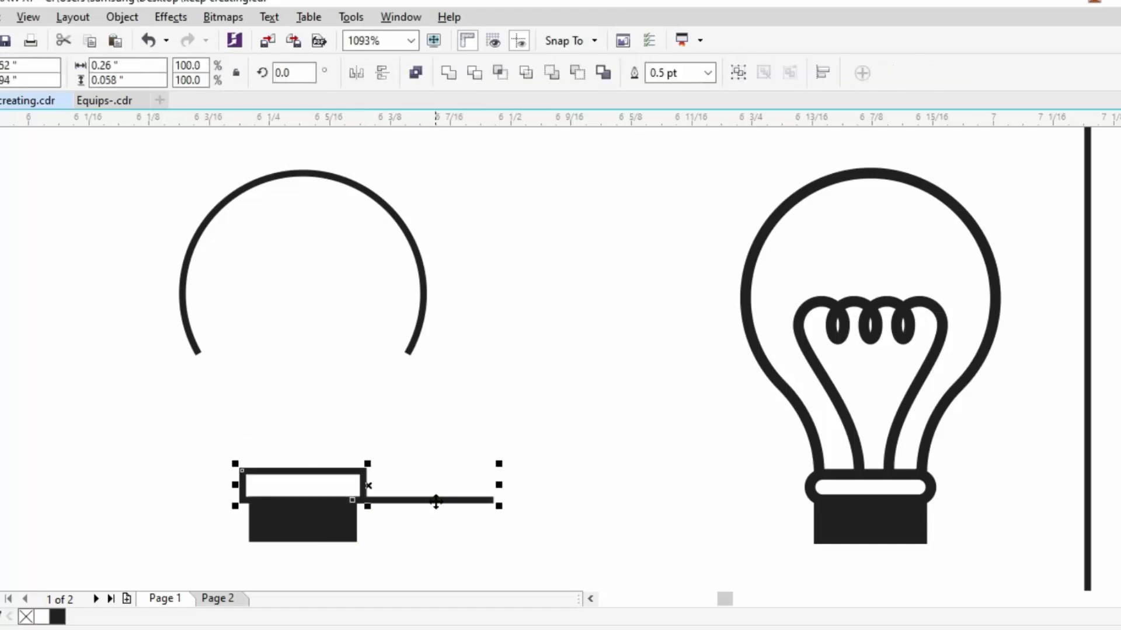
click(438, 507)
click(429, 500)
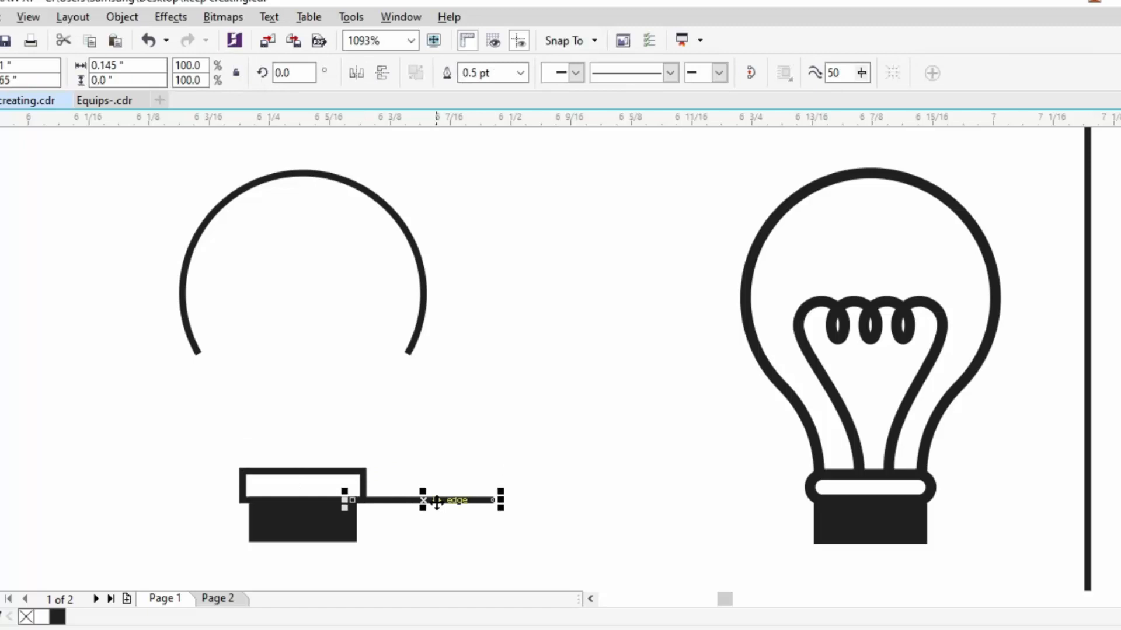
key(Delete)
Step: Draw a matching rectangle exactly over the outlined one and round its corners fully
key(F6)
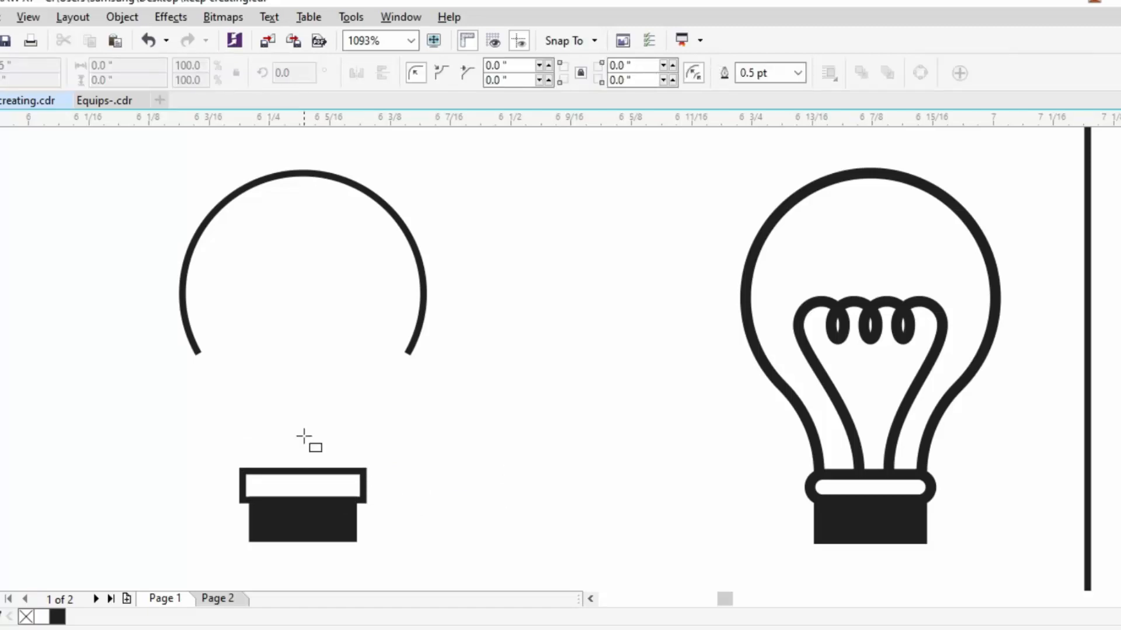
drag(243, 471, 363, 500)
key(F10)
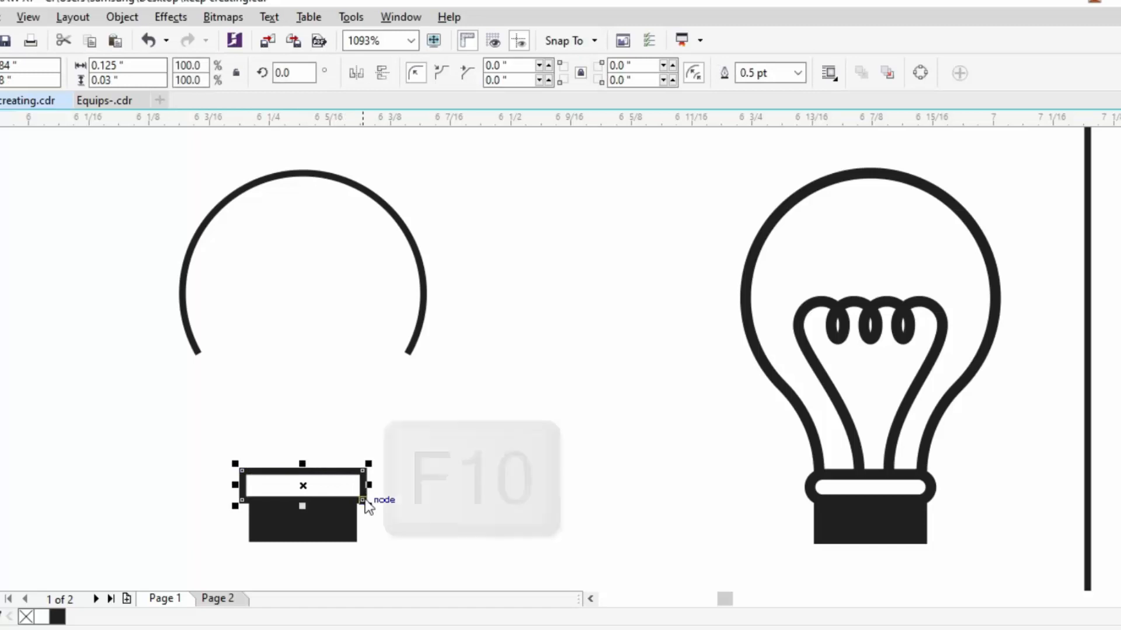
drag(361, 472, 347, 452)
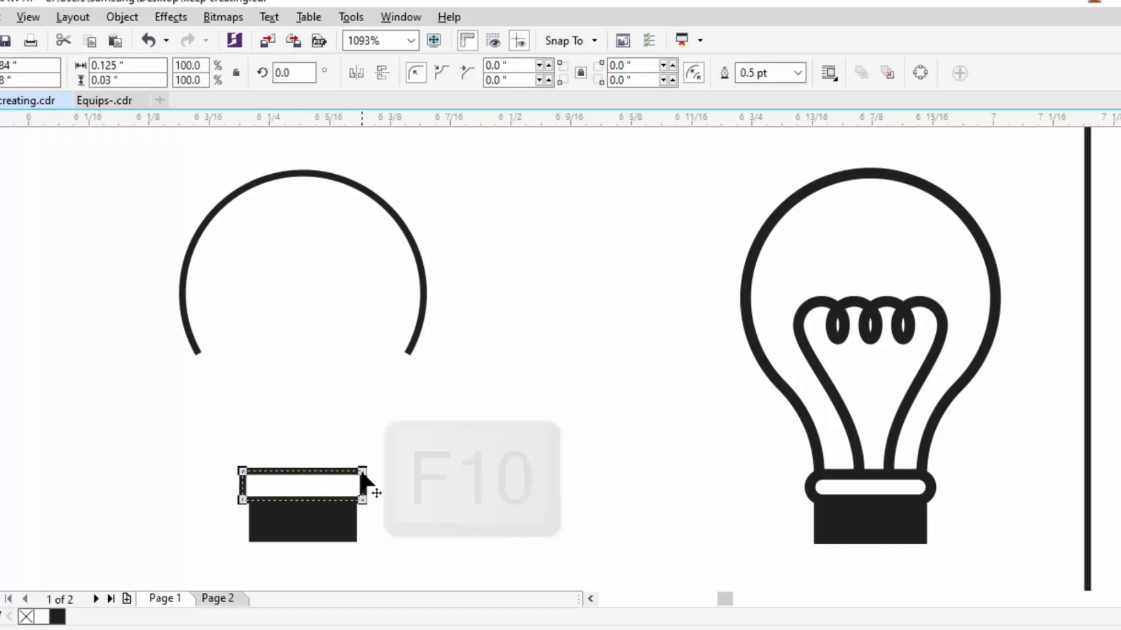
drag(642, 302, 633, 293)
key(space)
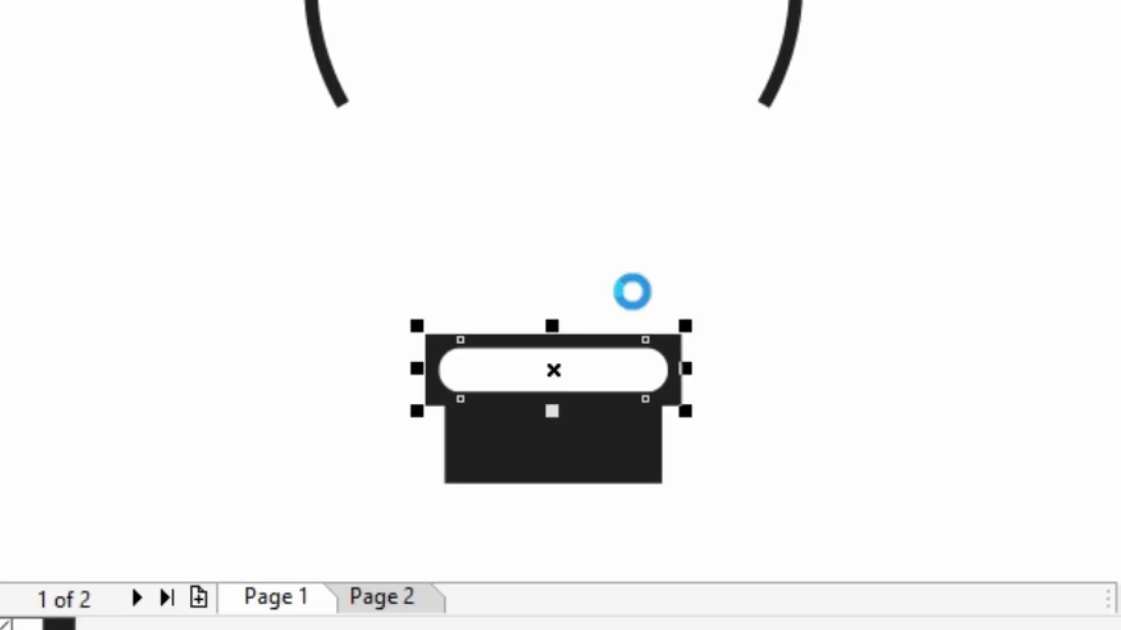
Step: Replace the square-cornered rectangle with the rounded one by cutting and pasting, and slightly reduce the rounded shape's height from its upper edge
key(ctrl+x)
click(660, 342)
key(Delete)
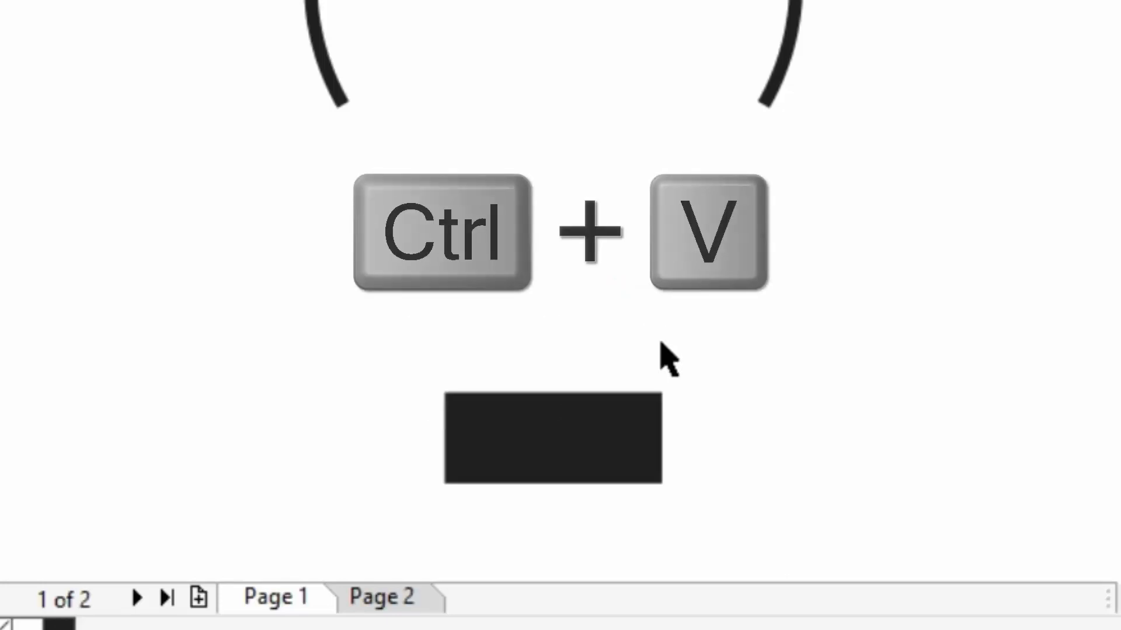
key(ctrl+v)
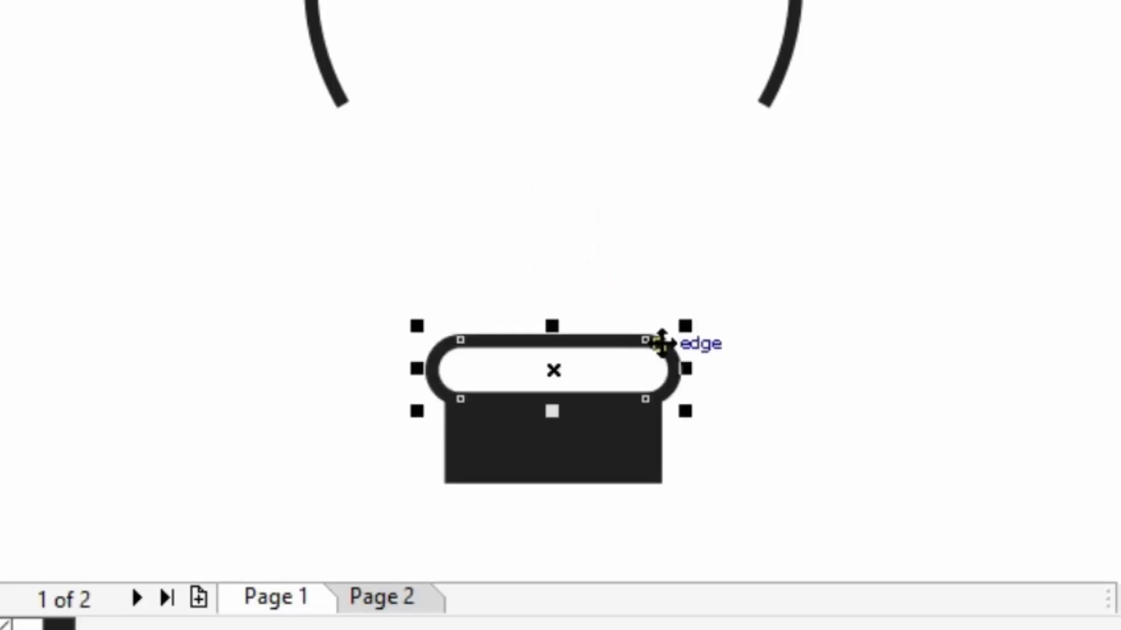
drag(554, 325, 769, 337)
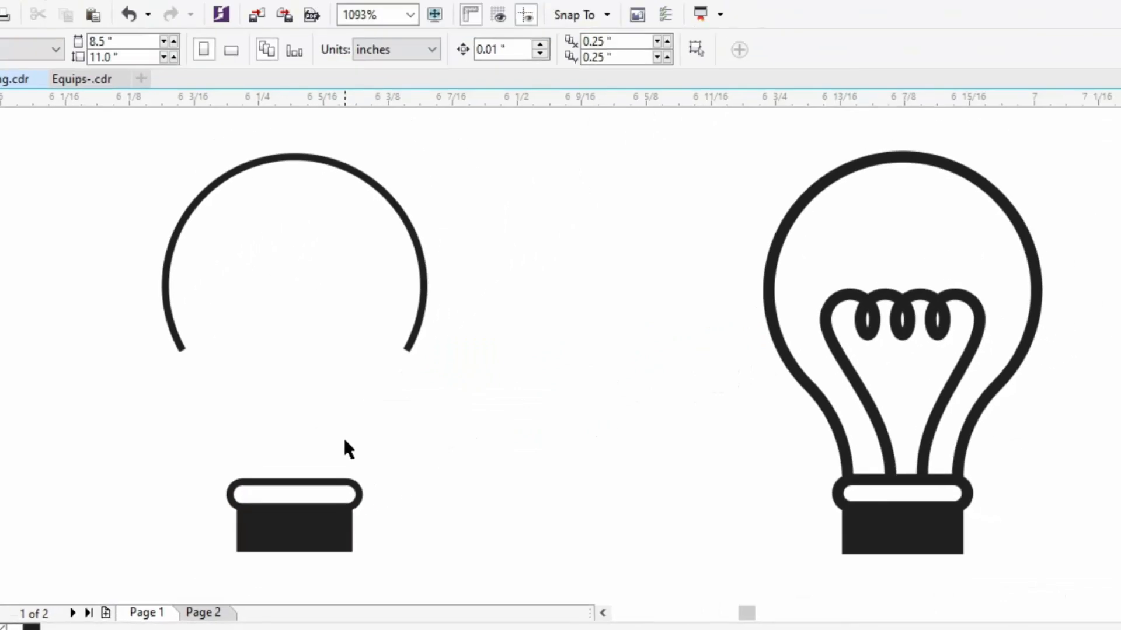
Step: Draw a straight line from the arc's left end down to the left end of the cap's upper edge
key(F5)
click(182, 351)
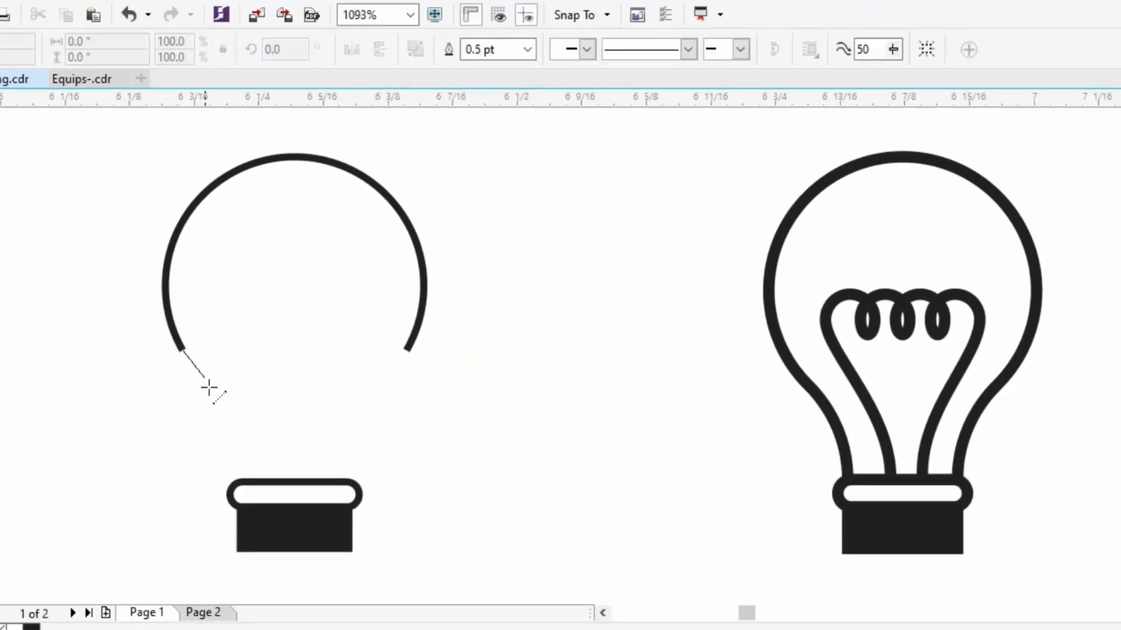
click(242, 483)
Step: Convert the straight line to a curve and bend it outward into the left side of the bulb's neck
key(F10)
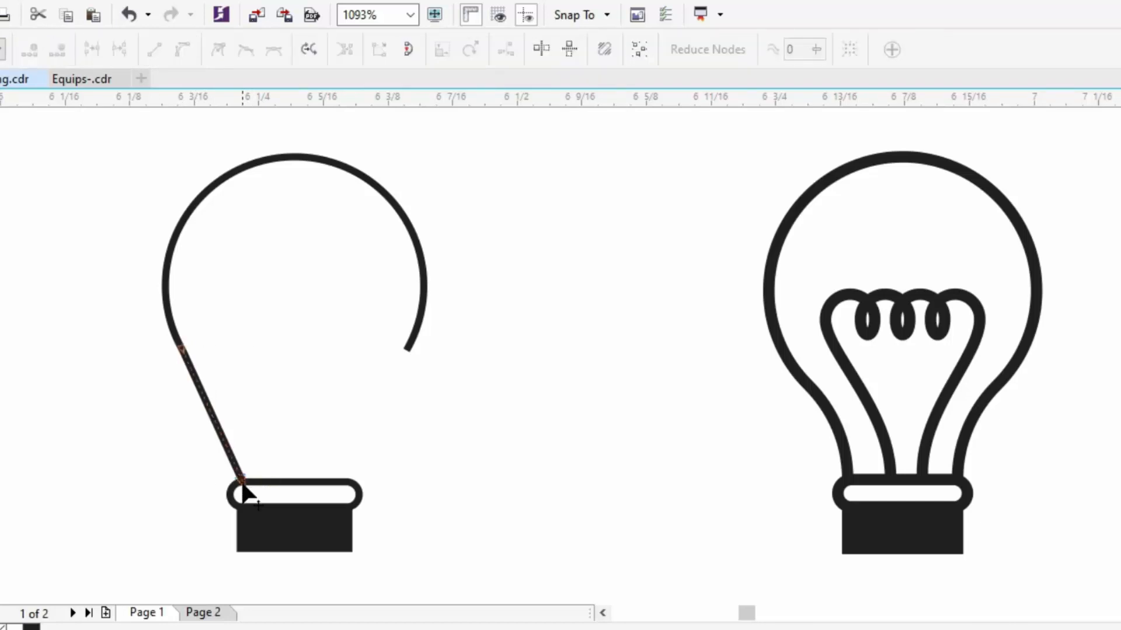
click(244, 490)
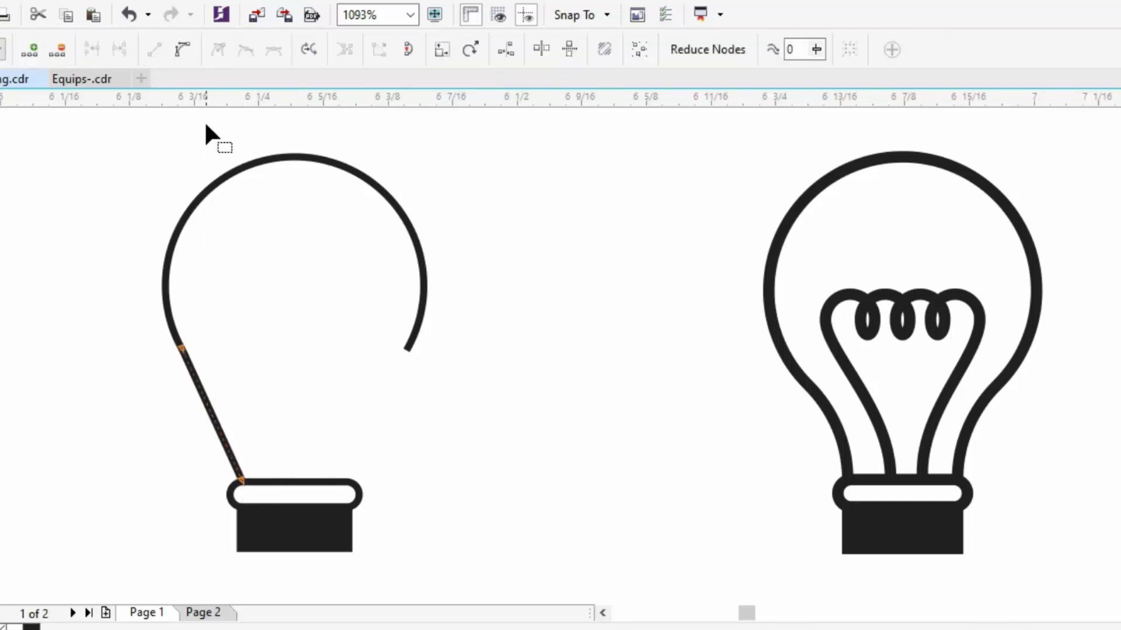
click(183, 50)
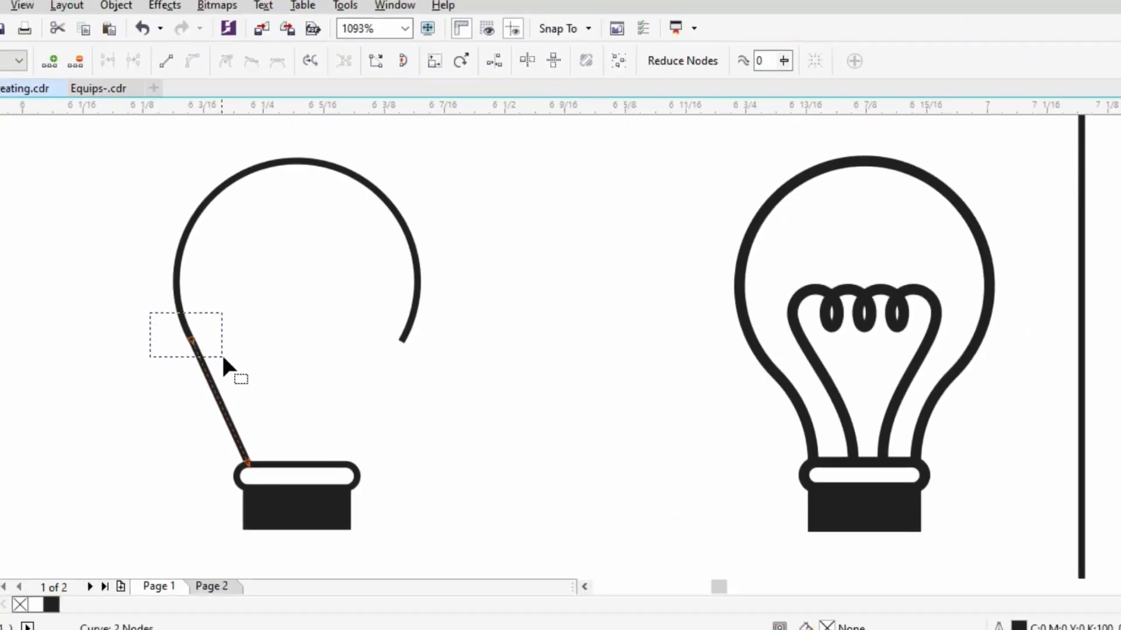
drag(223, 359, 229, 362)
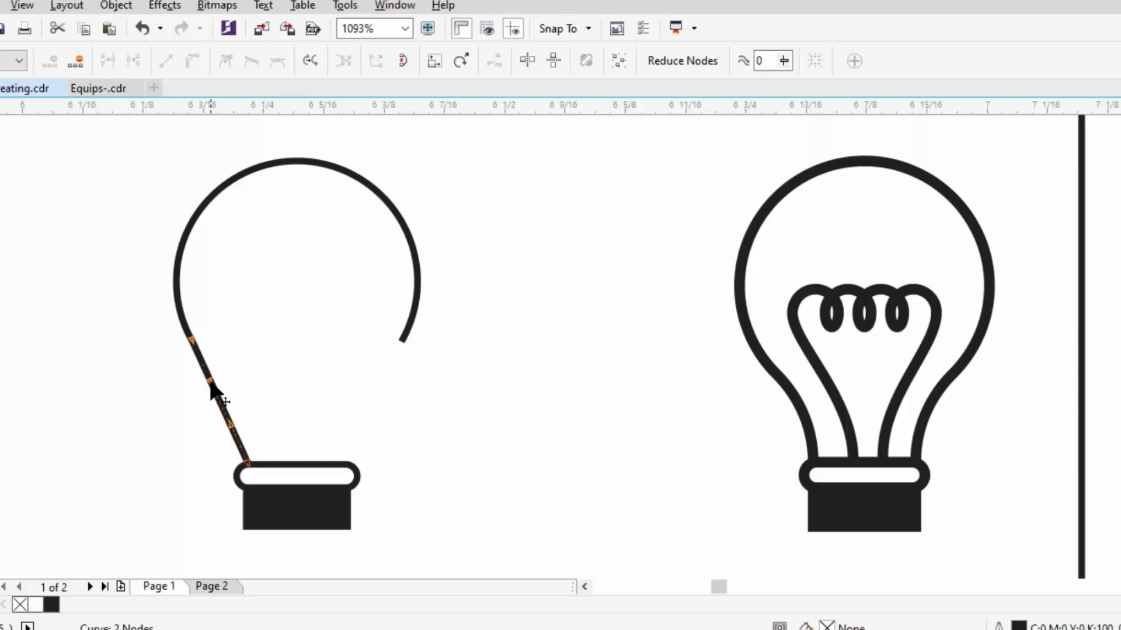
drag(213, 390, 235, 433)
Step: Mirror a copy of the neck curve horizontally and move it so its upper end meets the arc's right end
key(space)
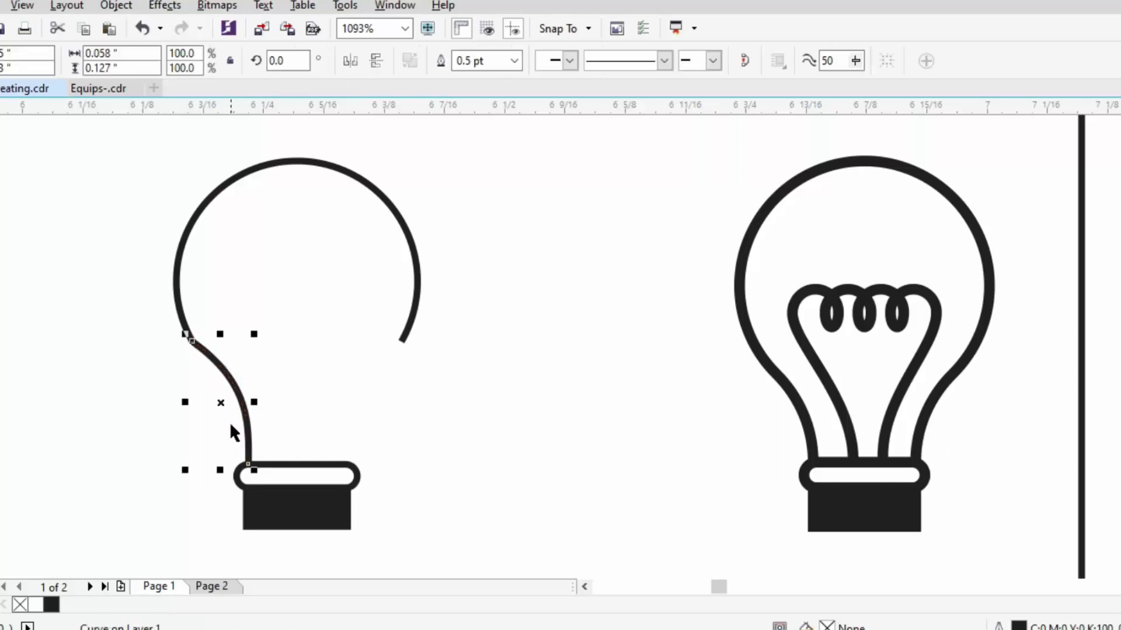
drag(185, 402, 275, 408)
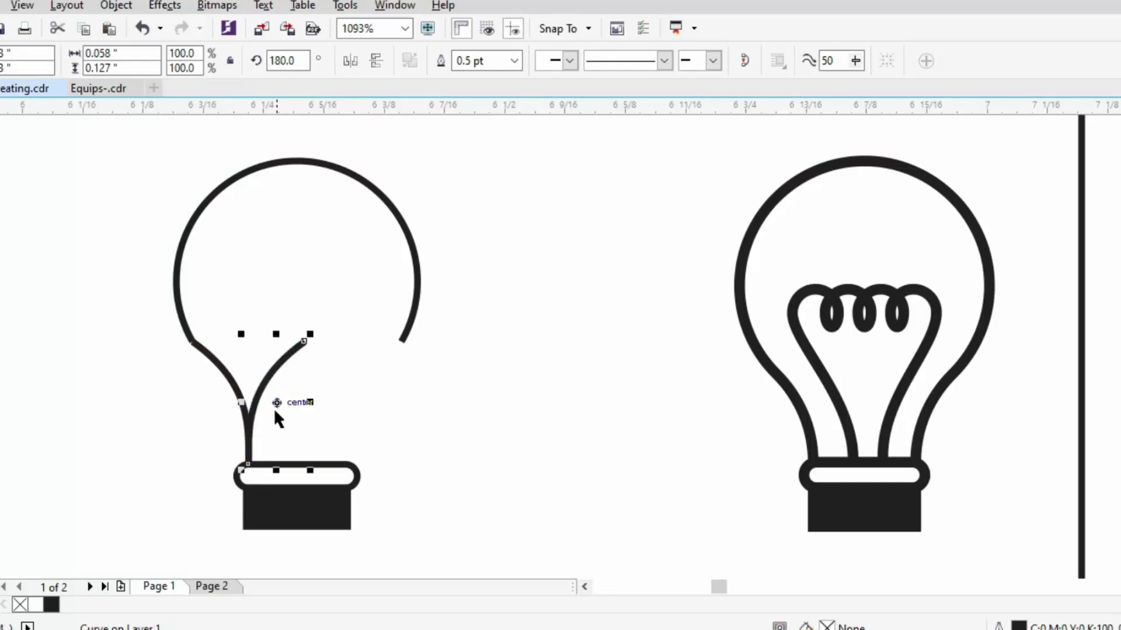
key(space)
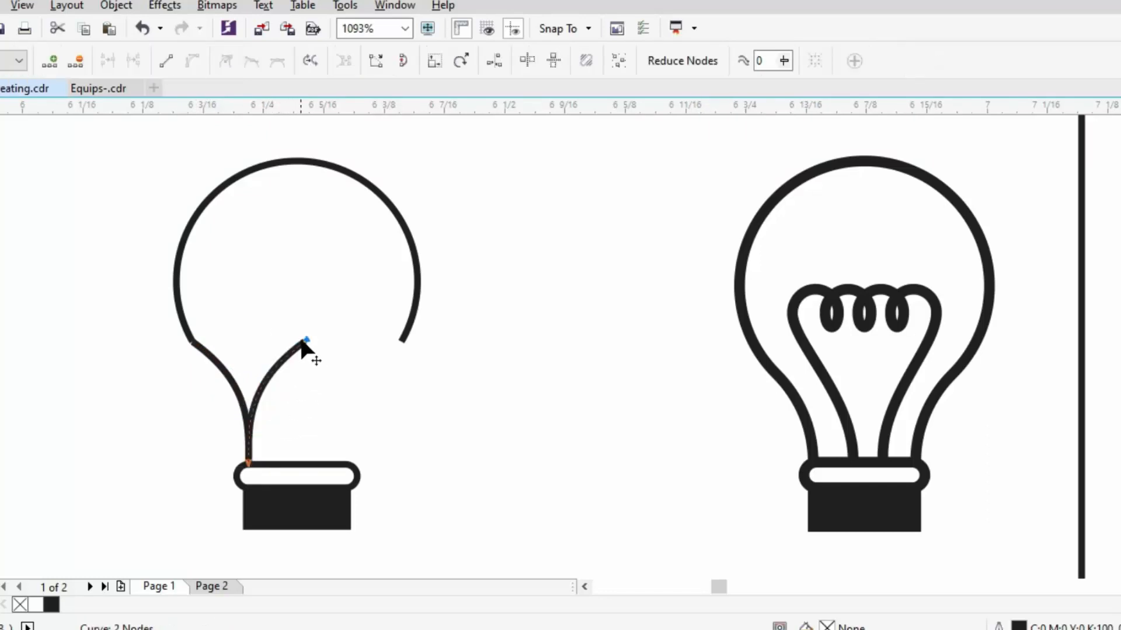
drag(304, 342, 398, 343)
key(space)
click(475, 385)
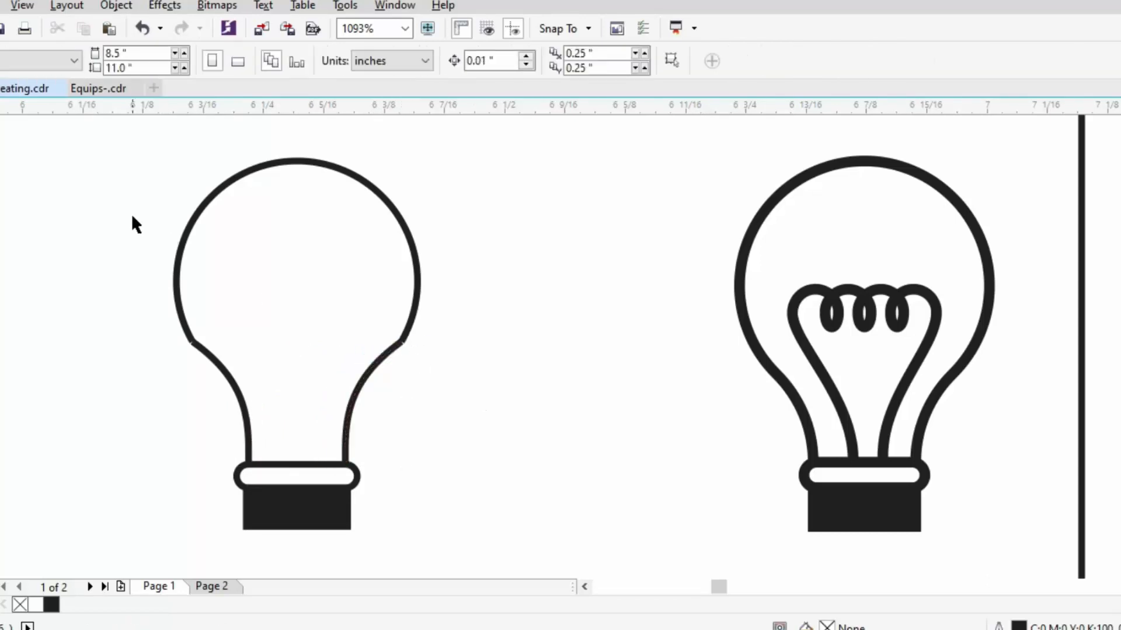
Step: Combine the bulb arc and both neck curves into one object and join the end nodes at both junctions
drag(135, 218, 447, 393)
key(ctrl+l)
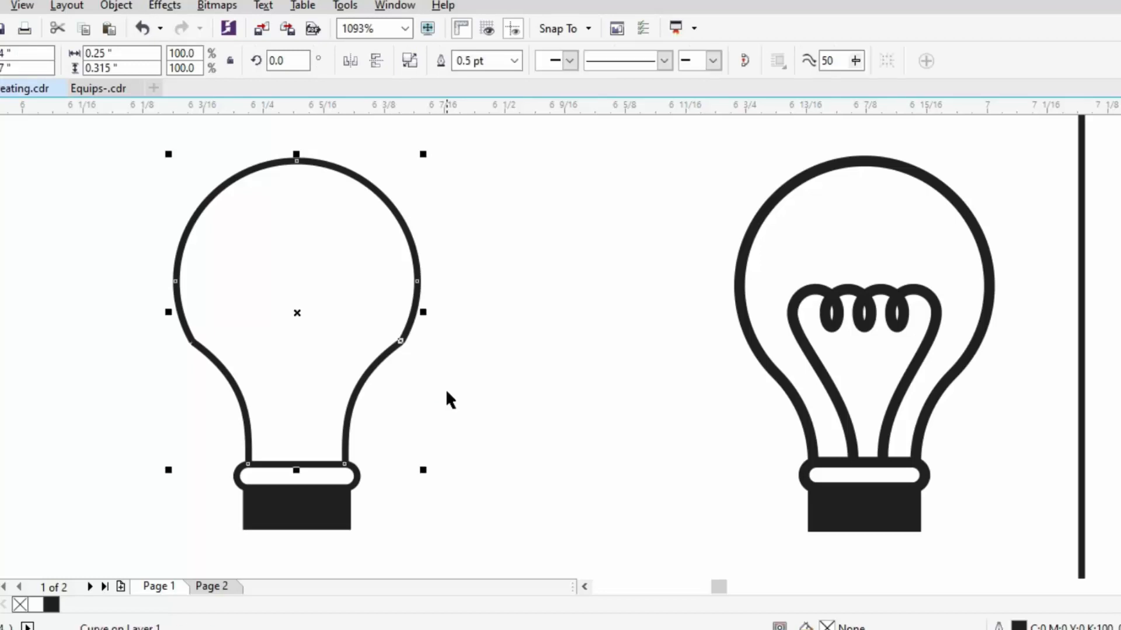
key(space)
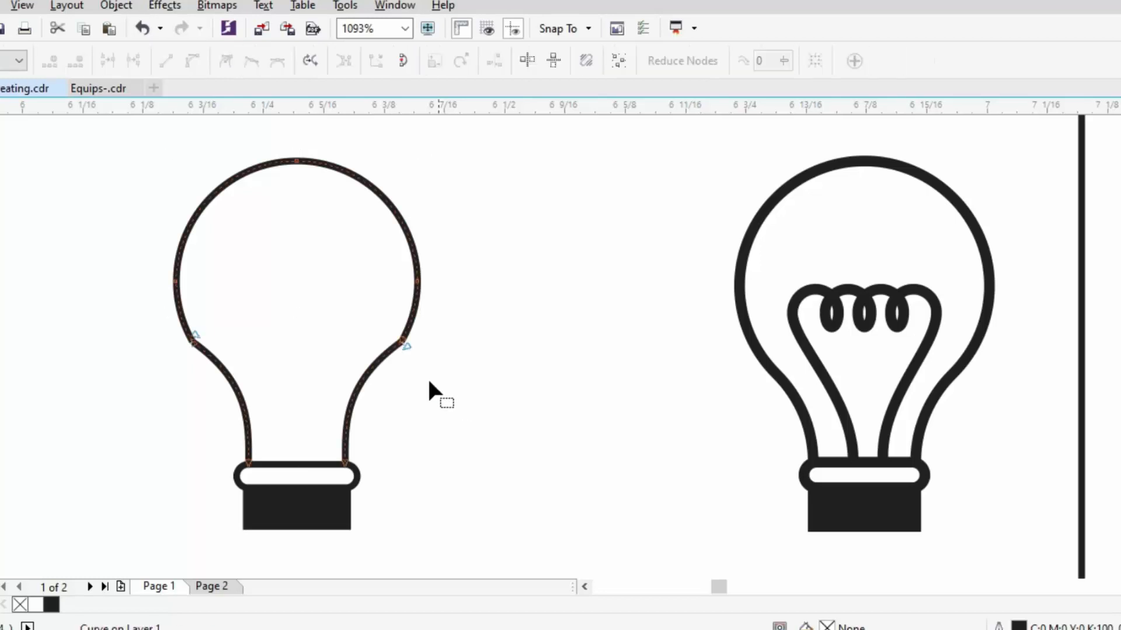
drag(422, 367, 422, 368)
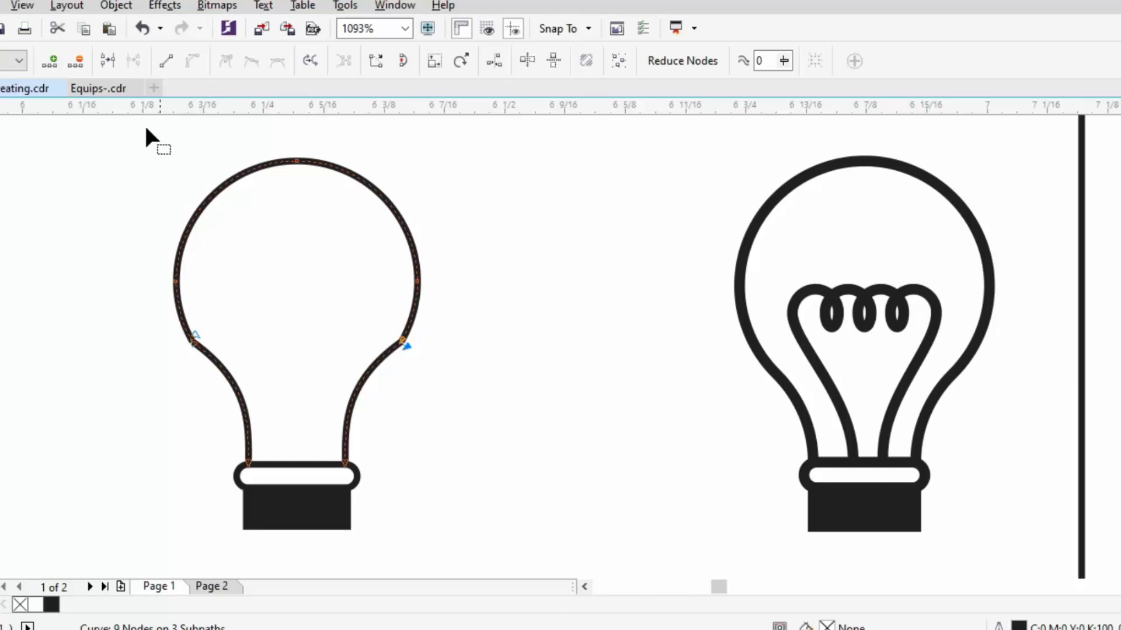
click(107, 61)
click(217, 316)
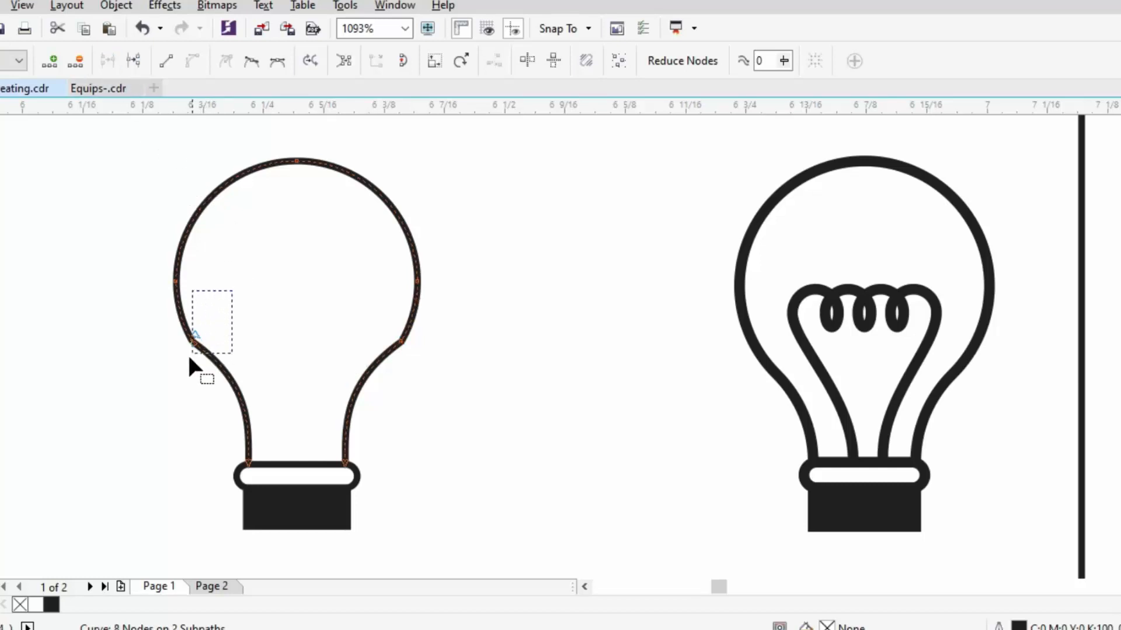
drag(188, 357, 188, 363)
click(109, 61)
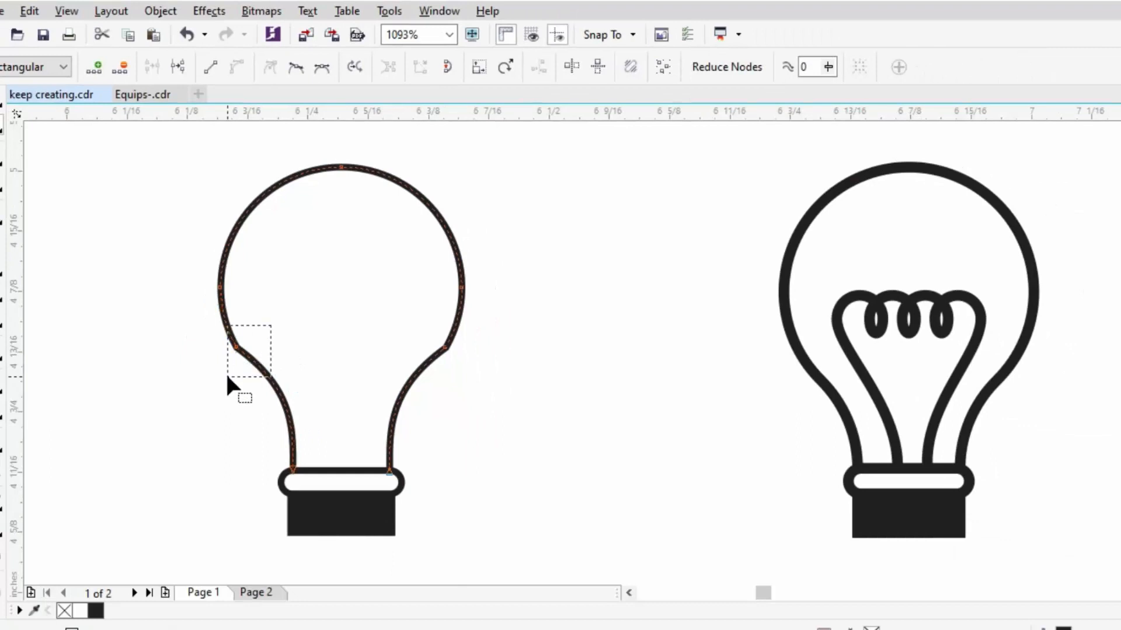
Step: Delete the corner nodes at both junctions to smooth the bulb outline, and save the file
drag(227, 378, 227, 377)
key(Delete)
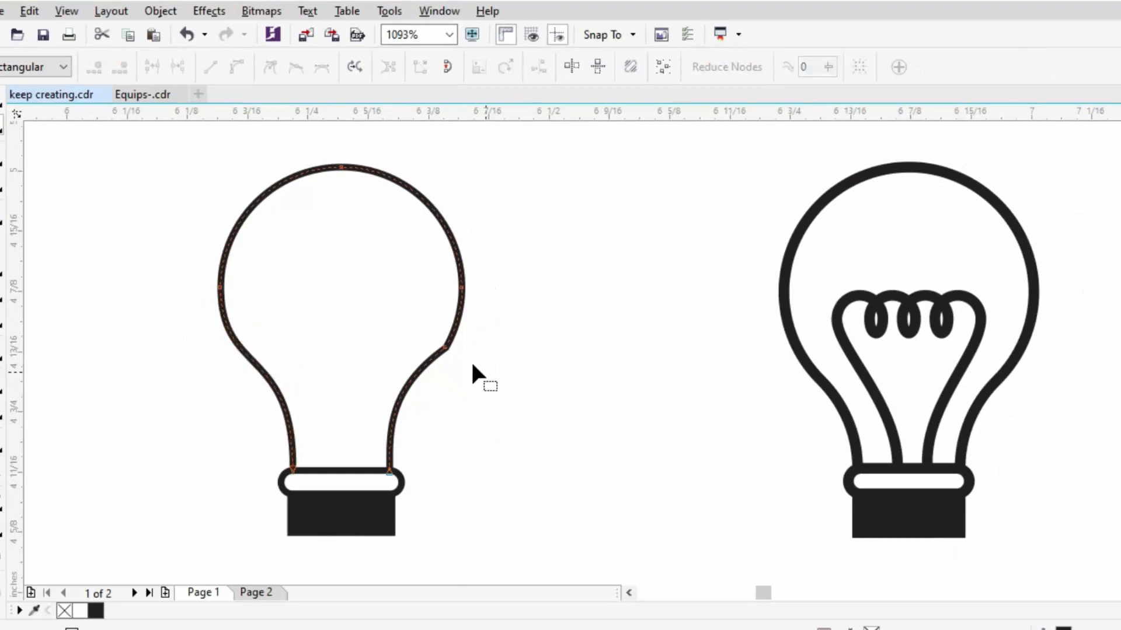
drag(444, 348, 457, 363)
key(Delete)
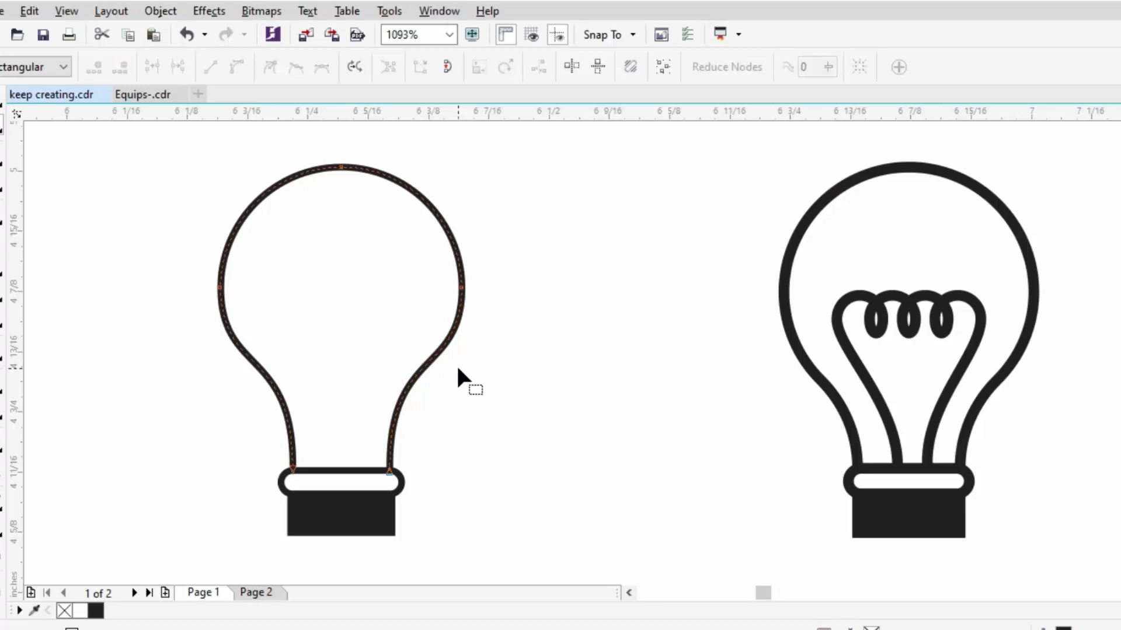
click(514, 374)
key(ctrl+s)
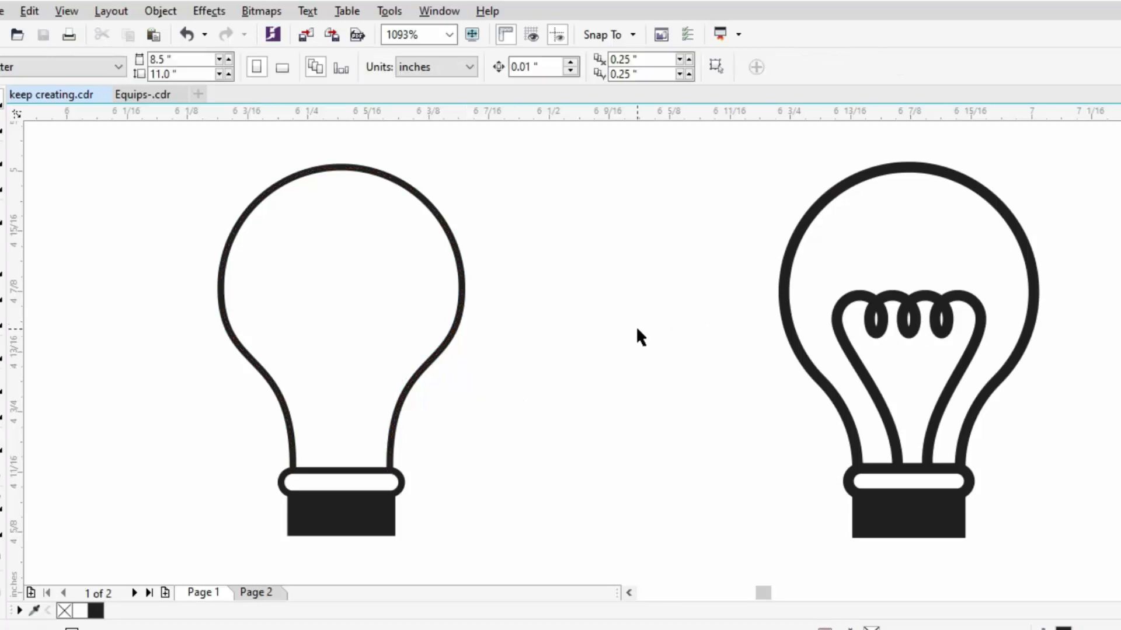
Step: Draw a circle between the two bulbs and set its size to 0.05 by 0.05 inches
key(F7)
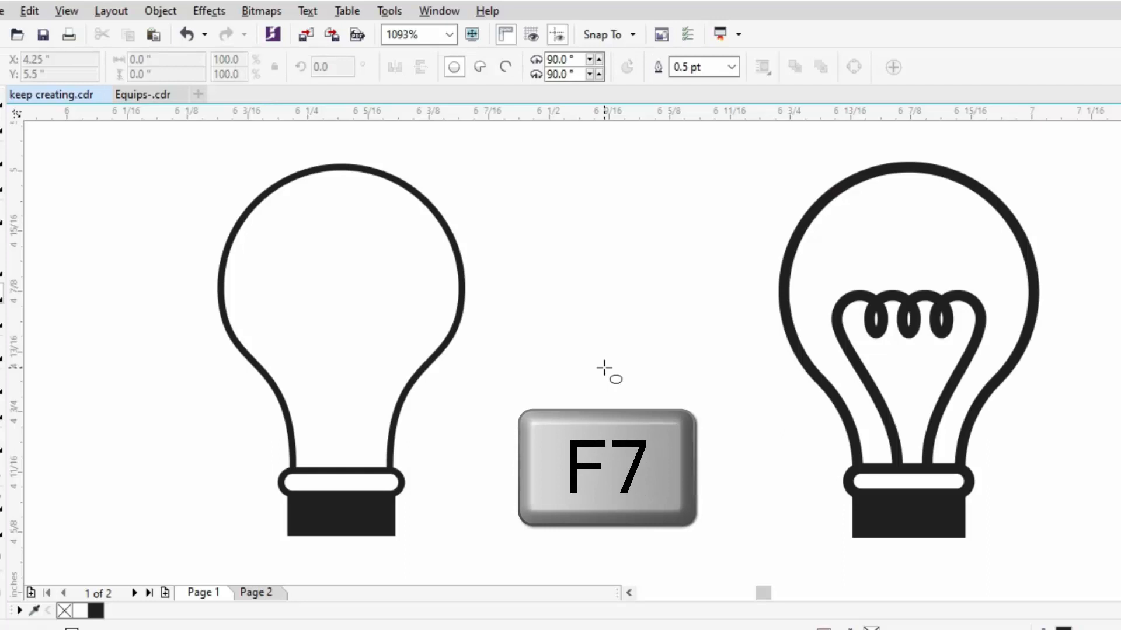
drag(604, 368, 643, 410)
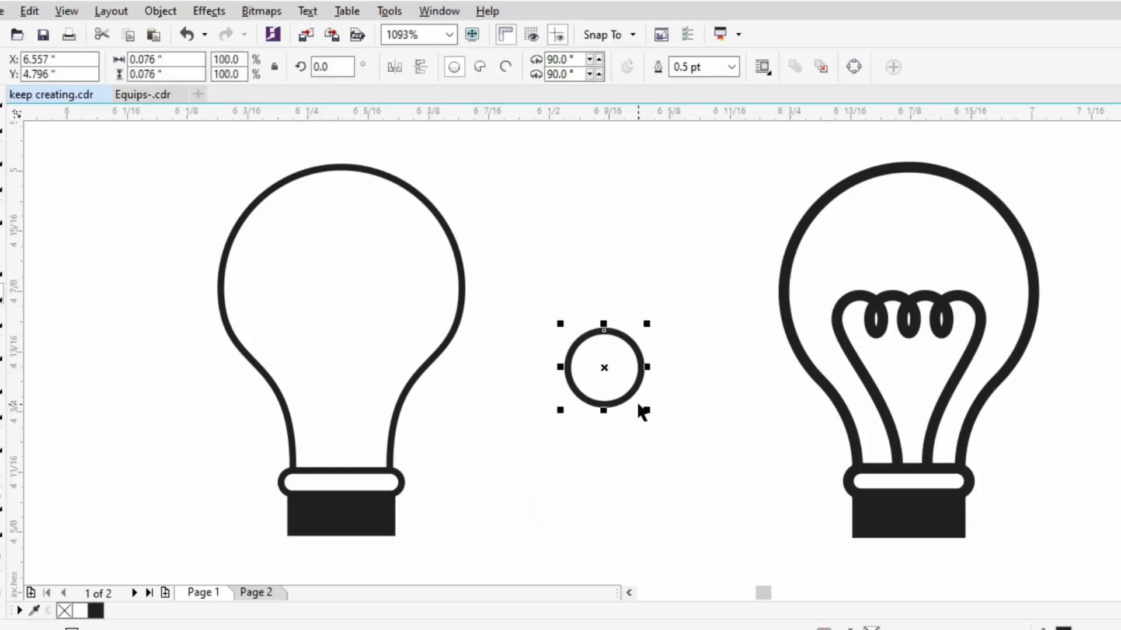
click(190, 63)
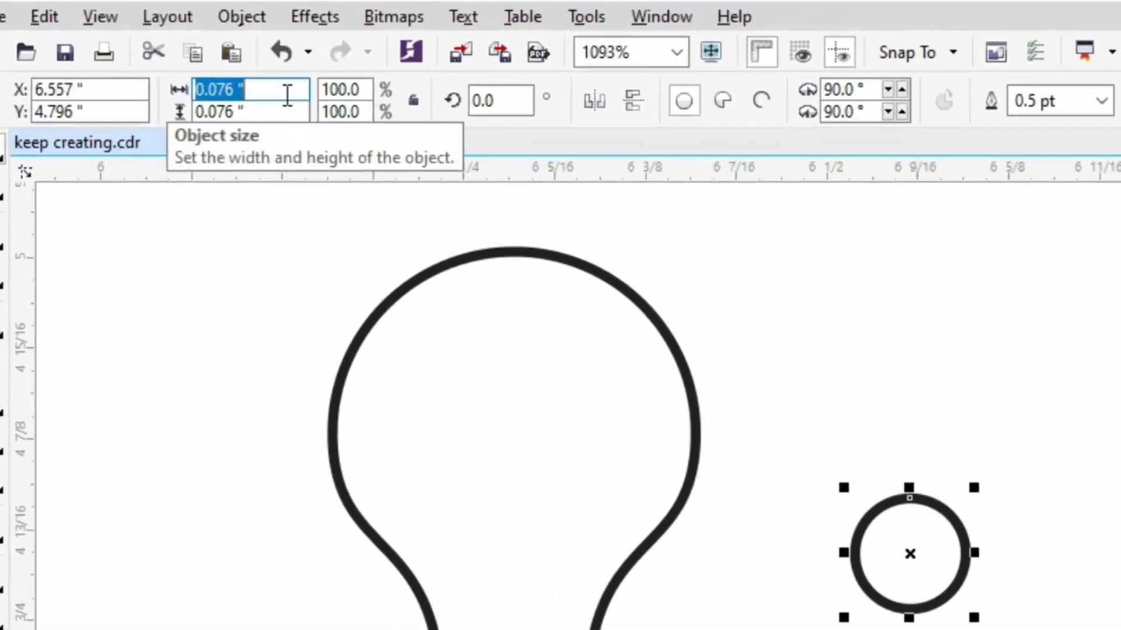
text(0.05)
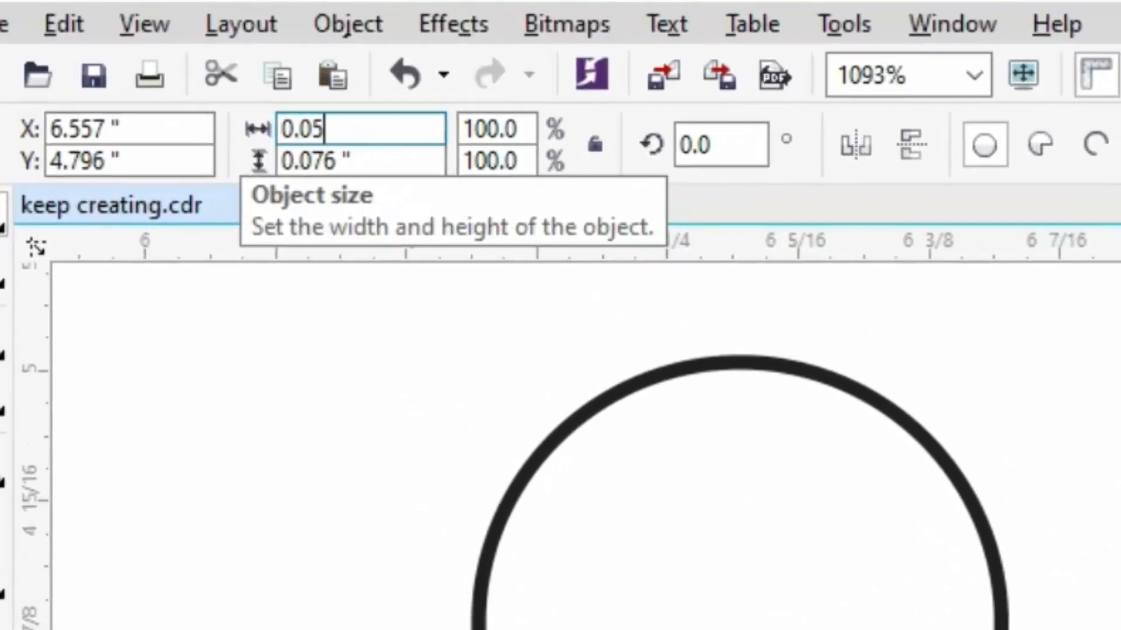
key(Tab)
text(0.05)
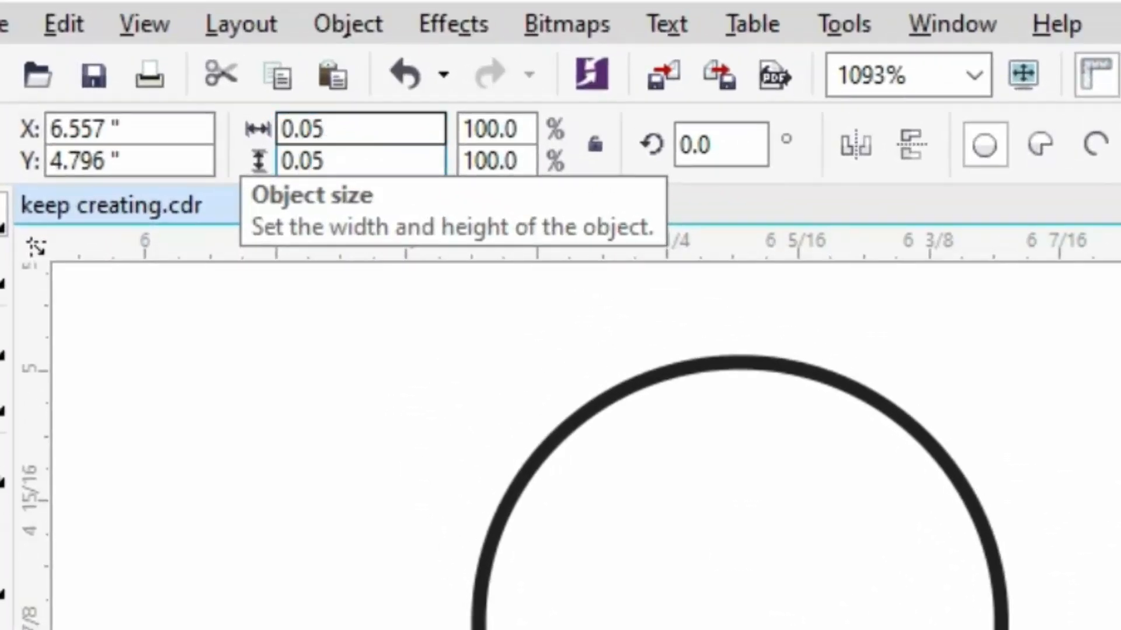
key(Return)
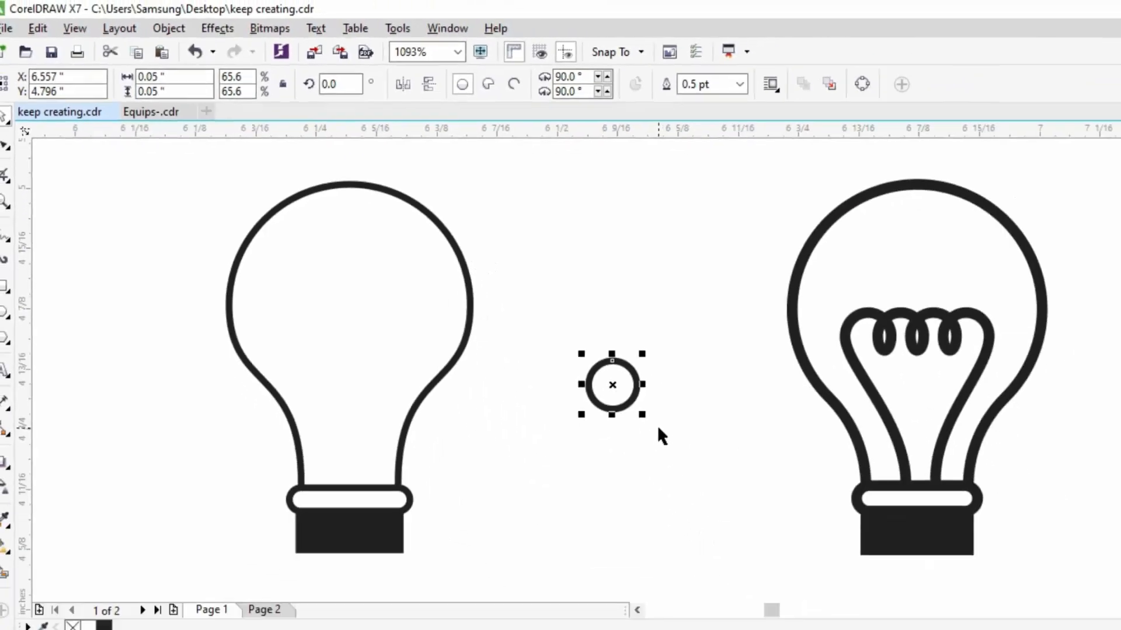
Step: Duplicate the small circle in place and nudge the copy to the right so the two circles overlap
key(KP_Add)
key(Right)
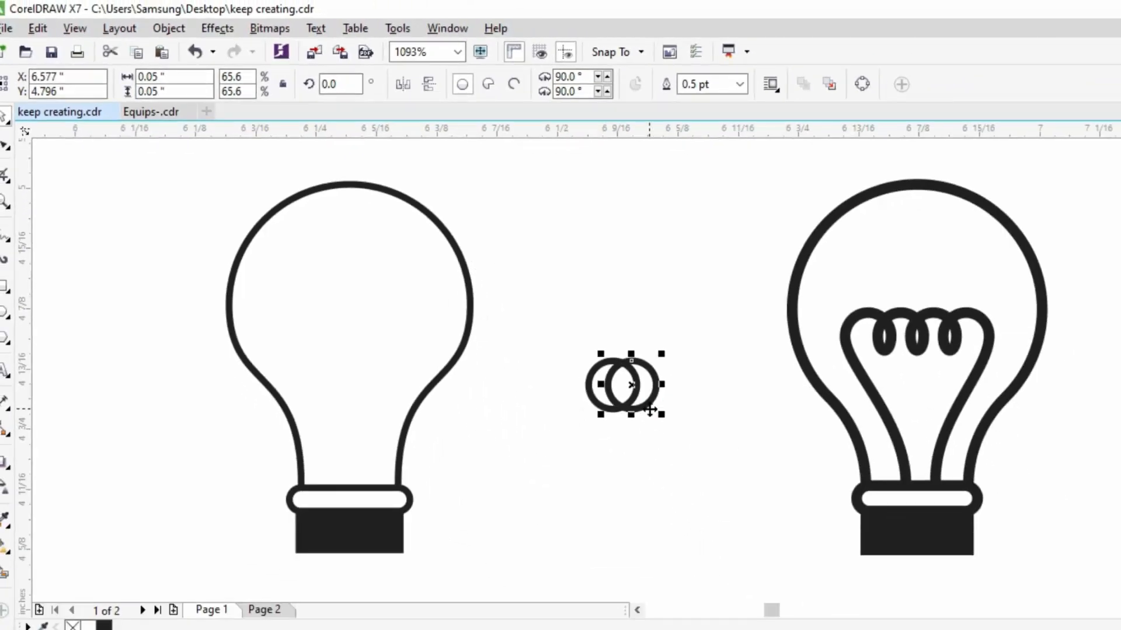
key(Right)
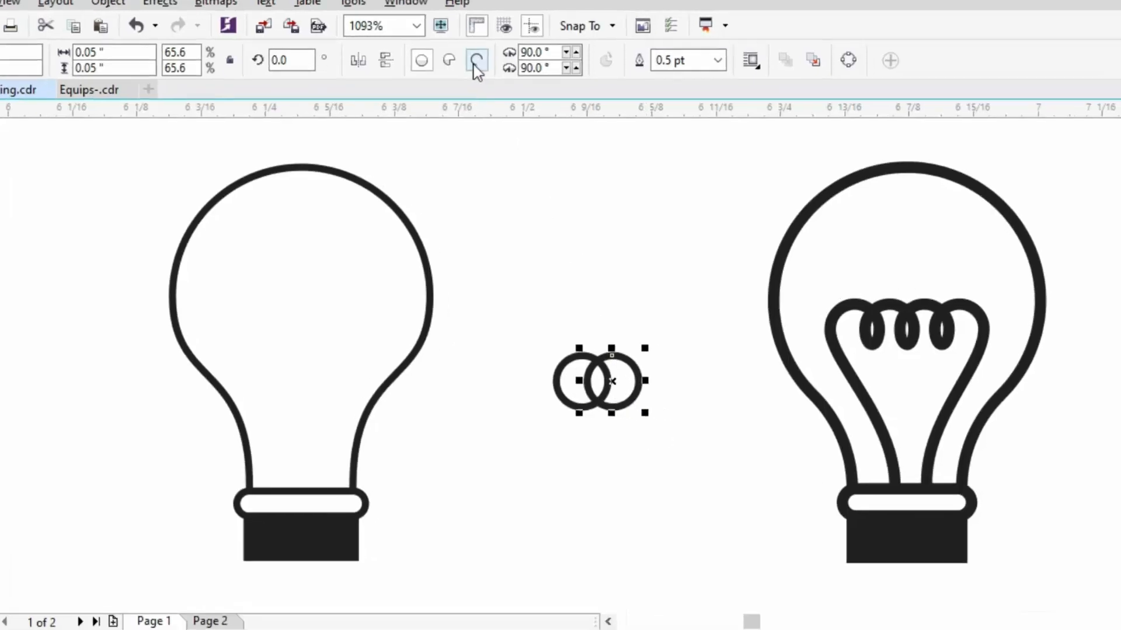
Step: Turn the right circle into an arc and shorten its lower end to where it crosses the left circle
click(475, 63)
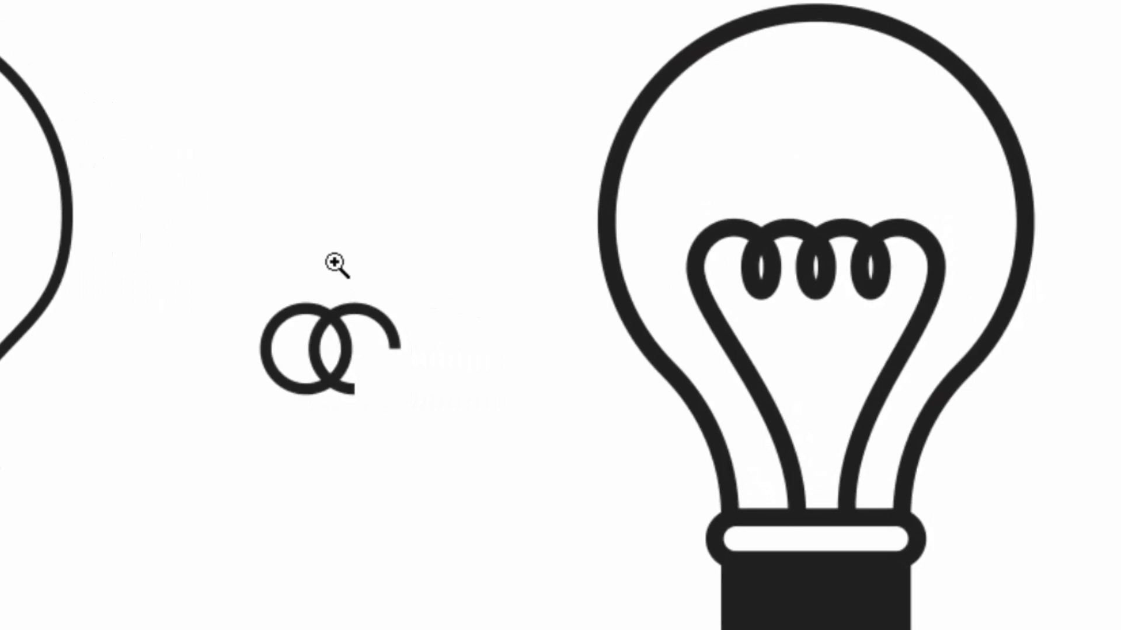
drag(2, 156, 963, 458)
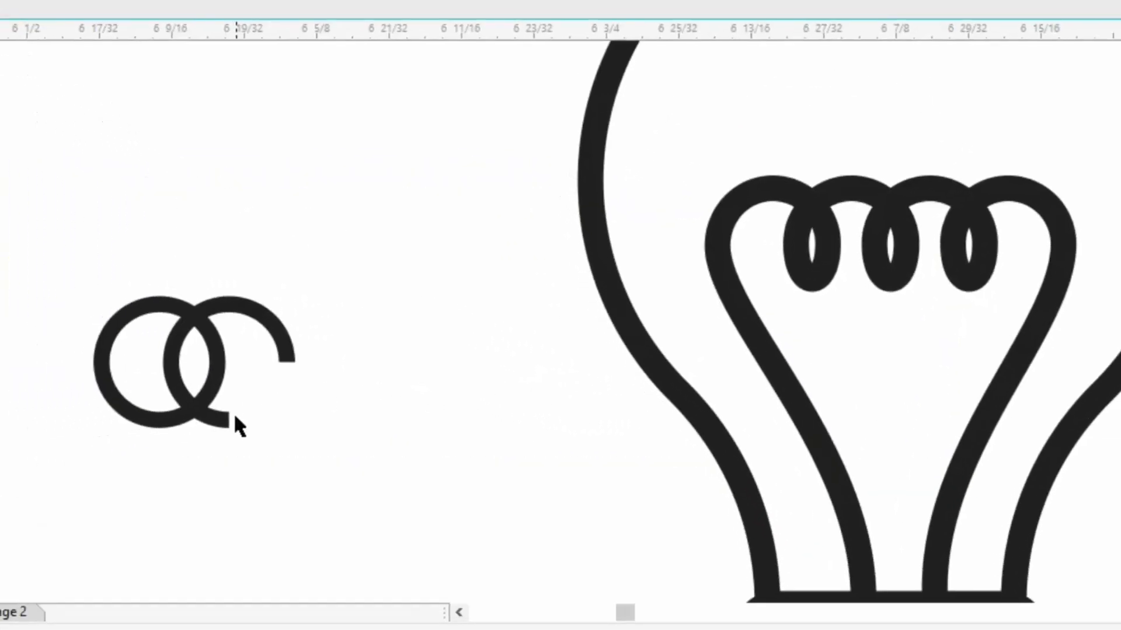
click(225, 421)
key(F10)
click(199, 413)
Step: Turn the left circle into an arc with end angles of 300° and 180°, meeting the right arc's lower end
click(174, 426)
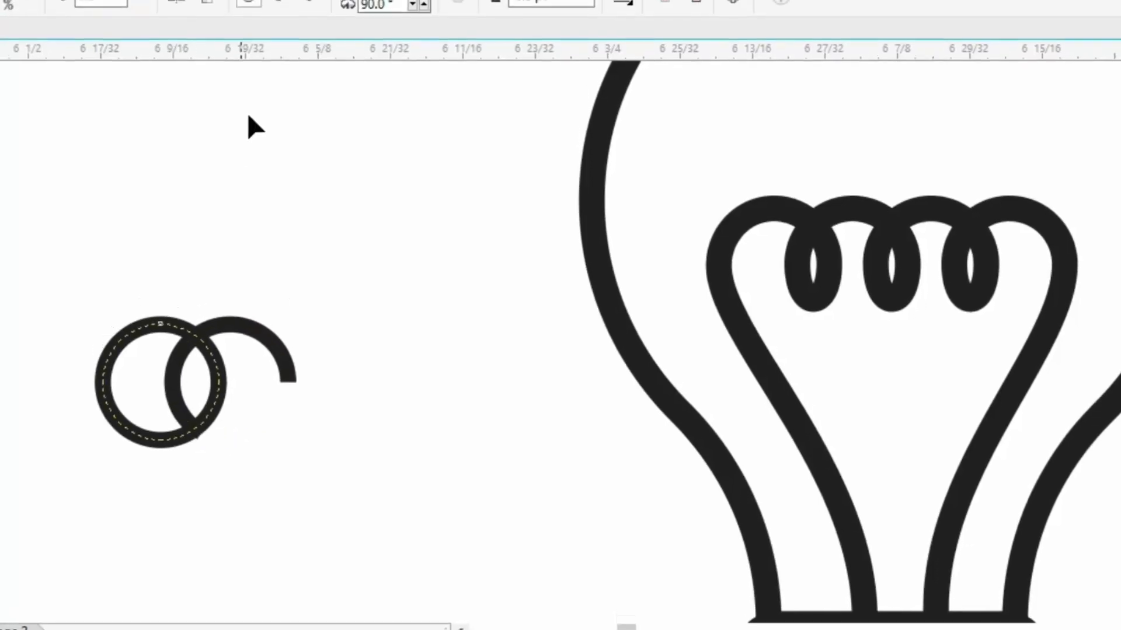
click(313, 37)
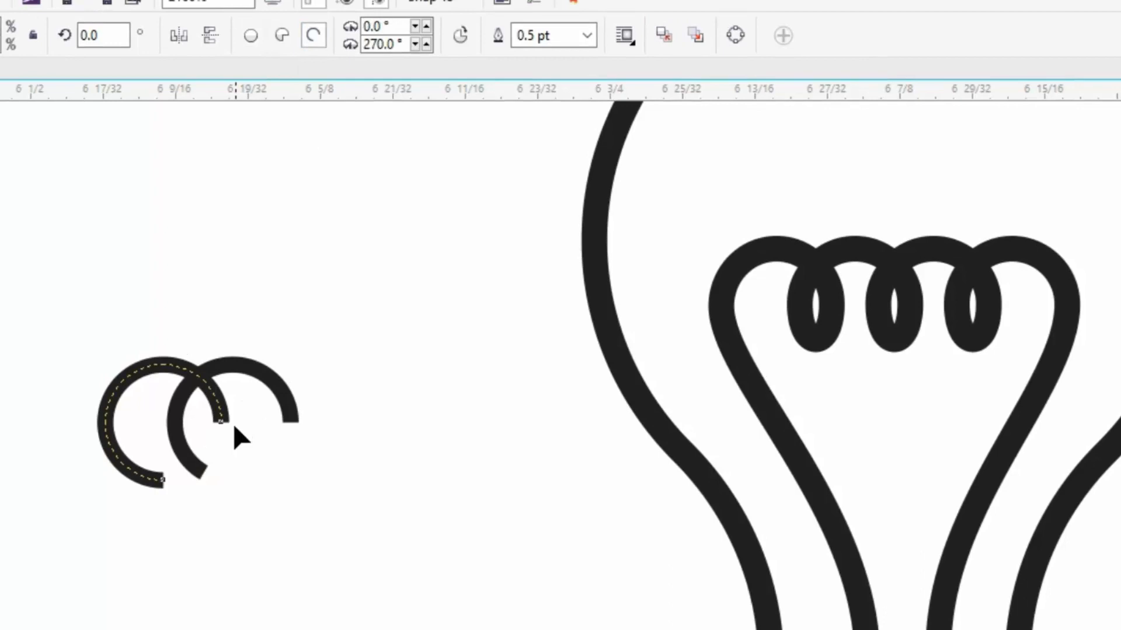
drag(227, 432, 216, 495)
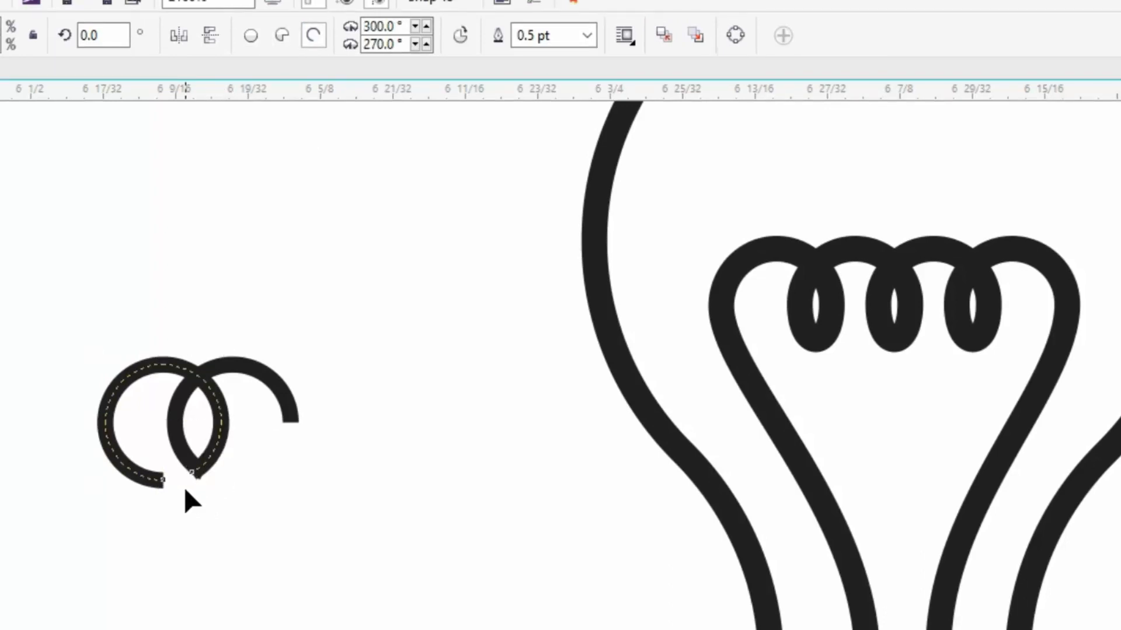
drag(165, 490, 65, 428)
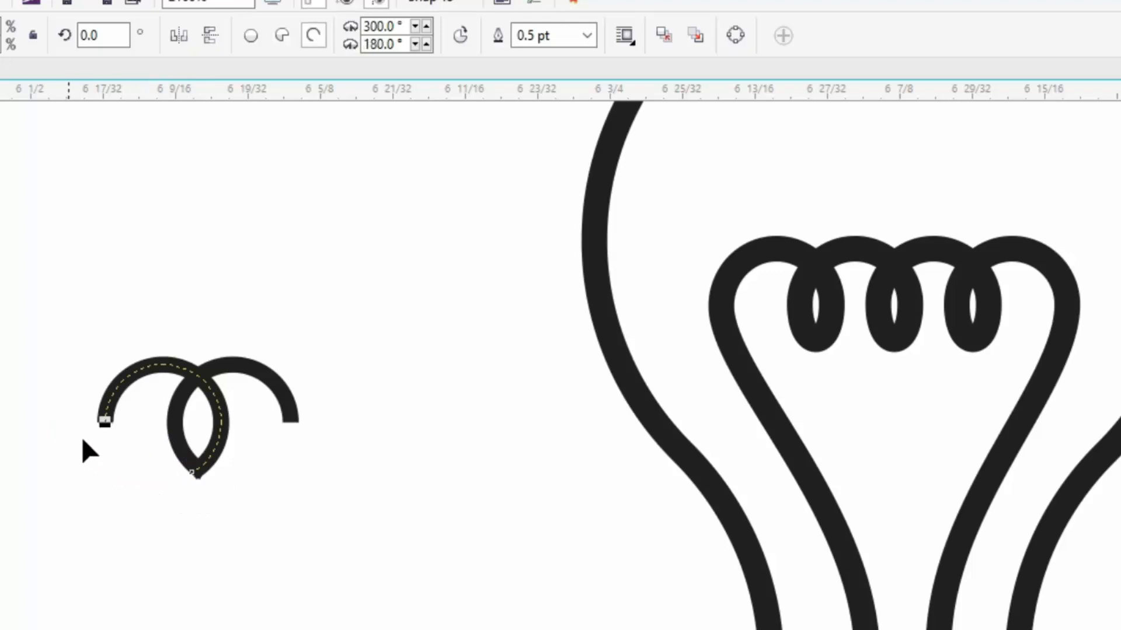
Step: Combine the two overlapping arcs into one curve object
key(space)
click(52, 305)
drag(31, 286, 343, 502)
key(ctrl+l)
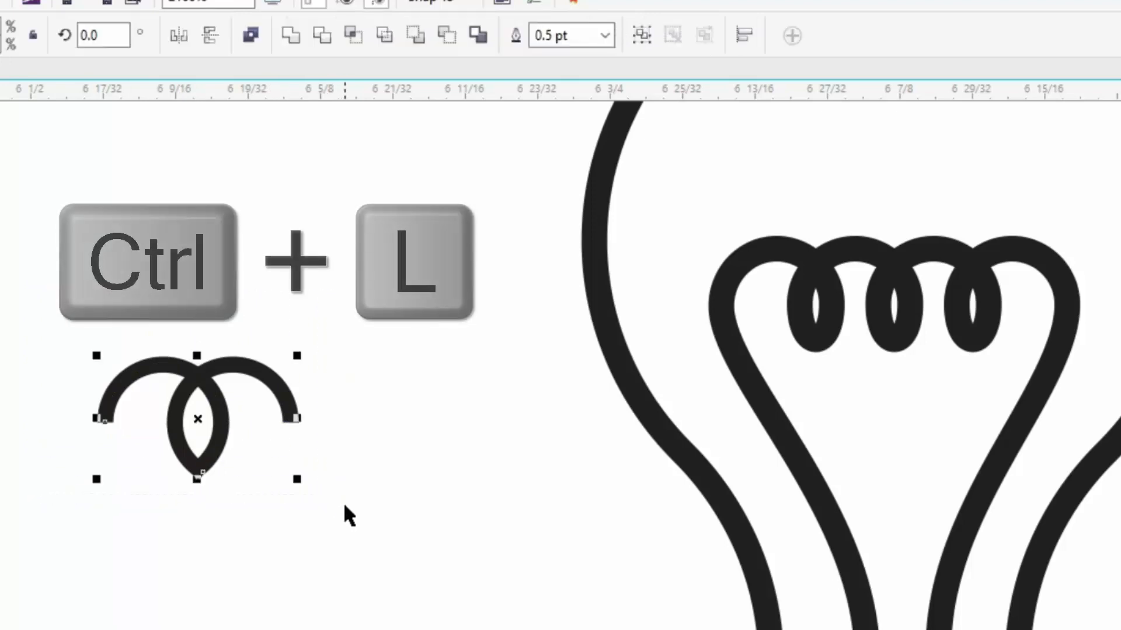
Step: Join the two lower end nodes of the arcs and delete the joined node to round off the loop
key(F10)
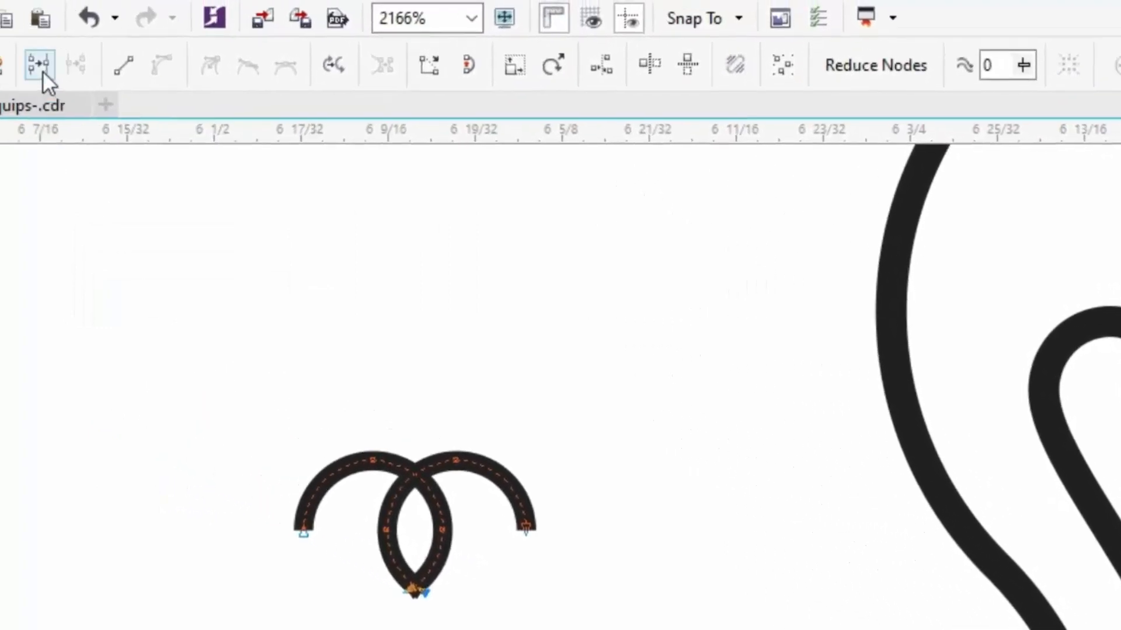
click(38, 65)
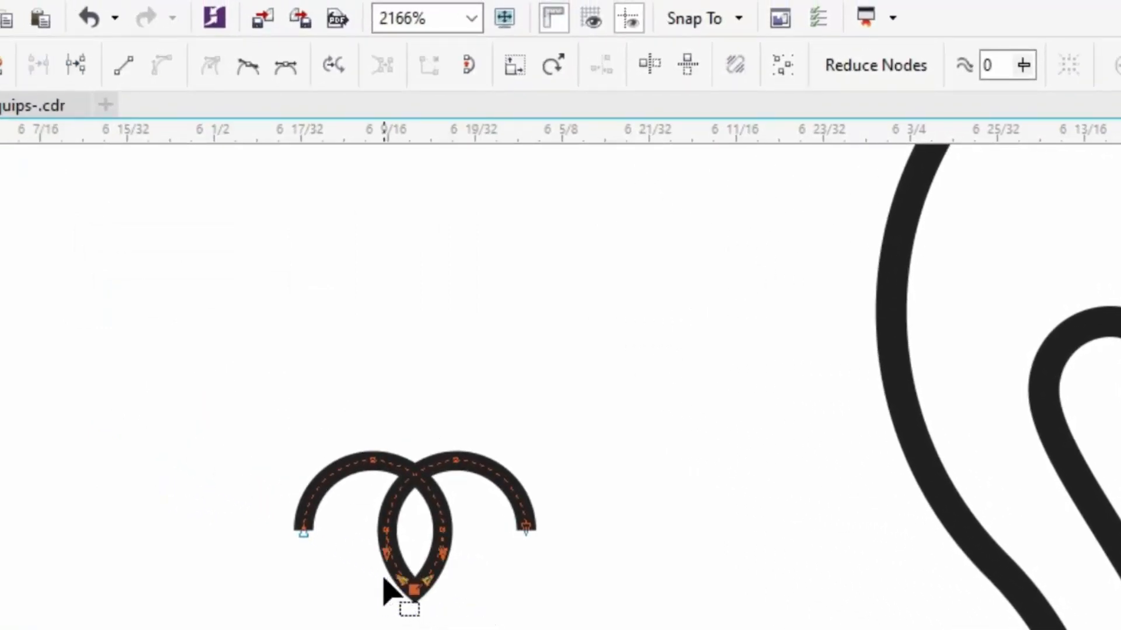
key(Delete)
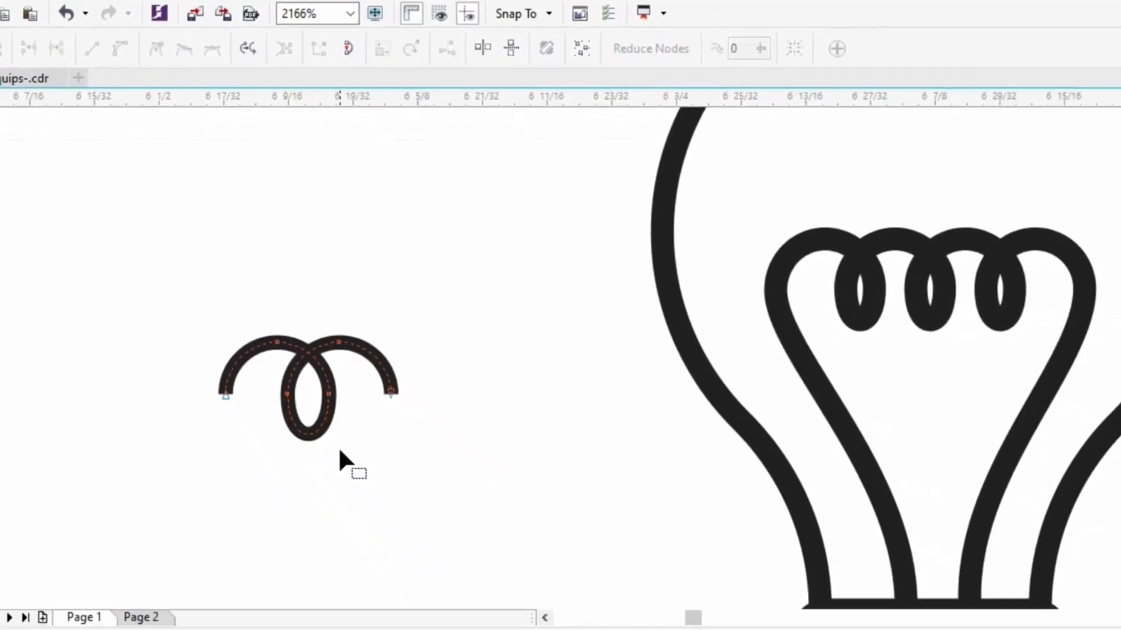
Step: Duplicate the loop curve twice, snapping each copy's left end onto the left side of the preceding loop to form a three-loop coil
key(space)
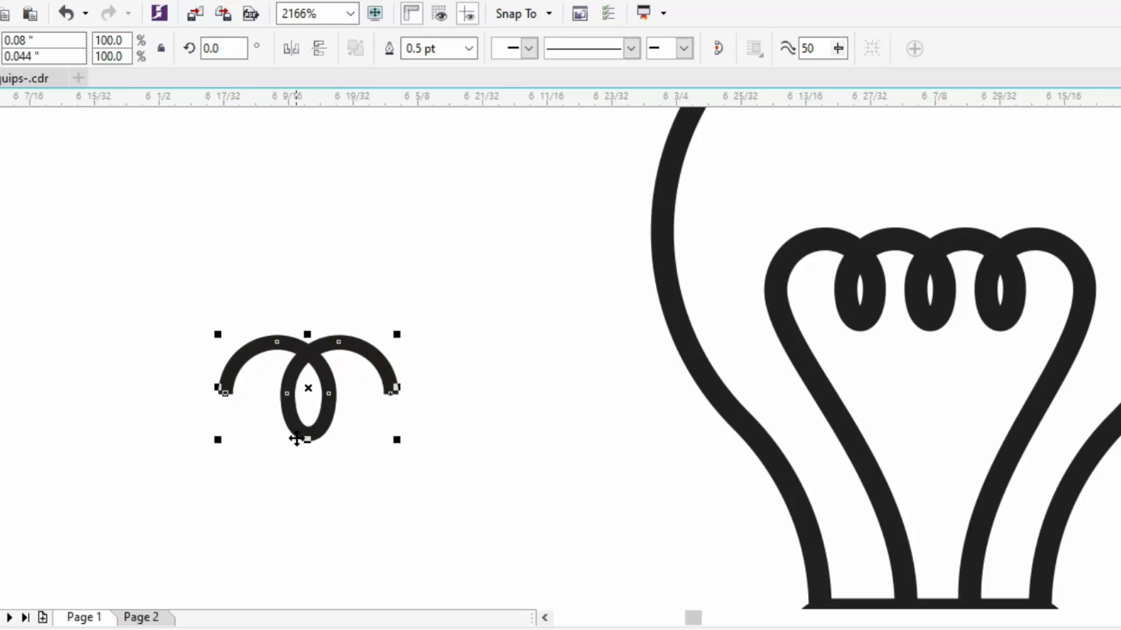
key(space)
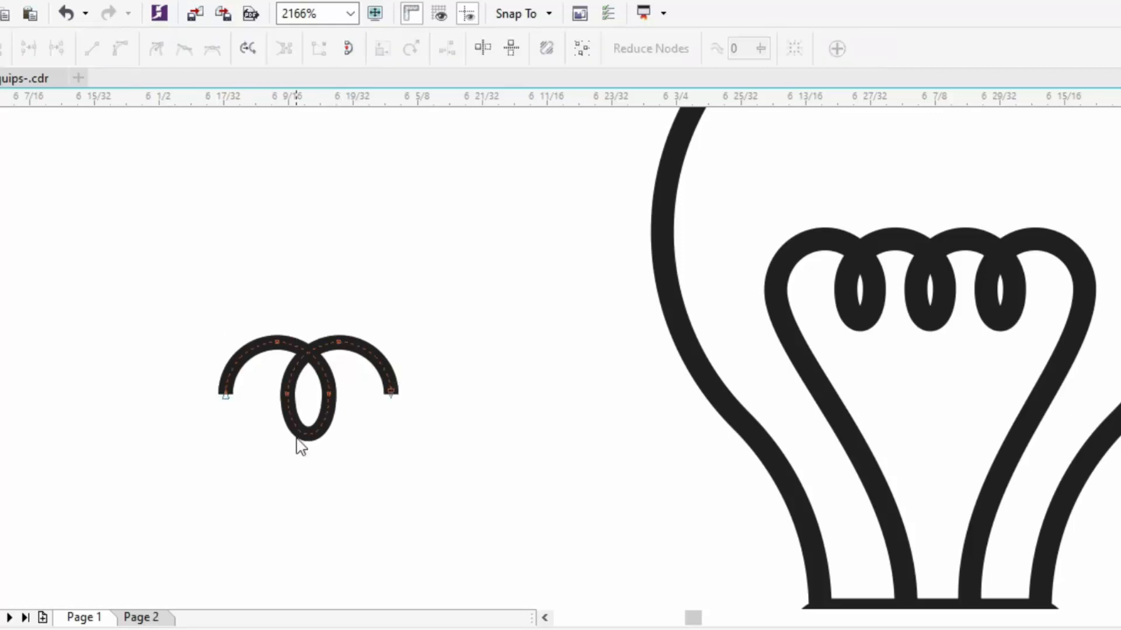
key(ctrl+a)
drag(225, 396, 286, 394)
key(space)
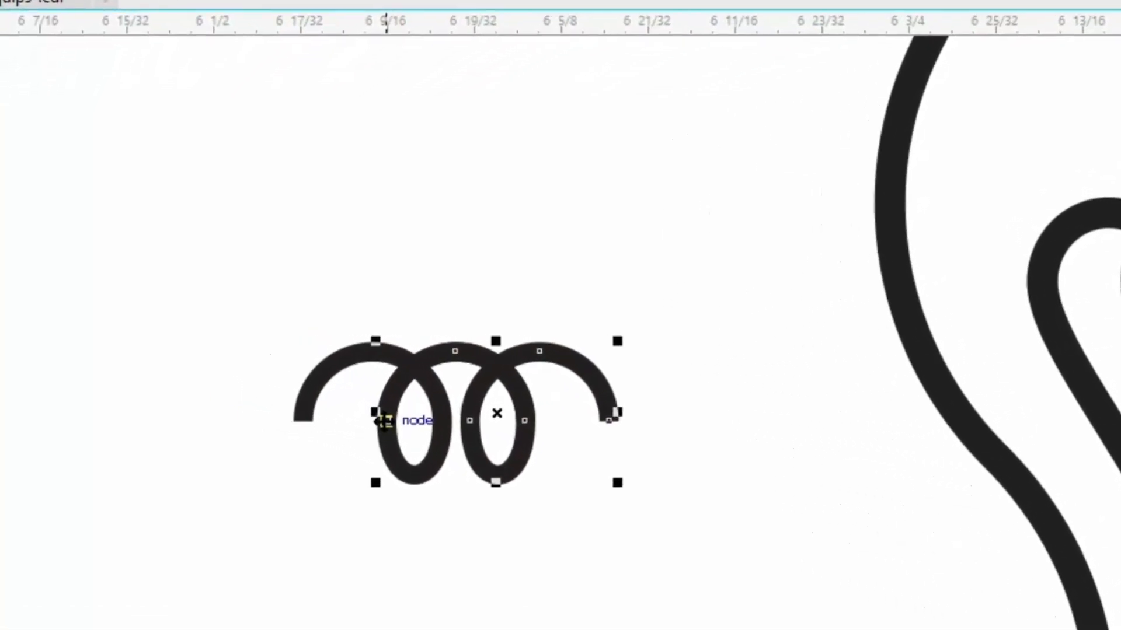
key(space)
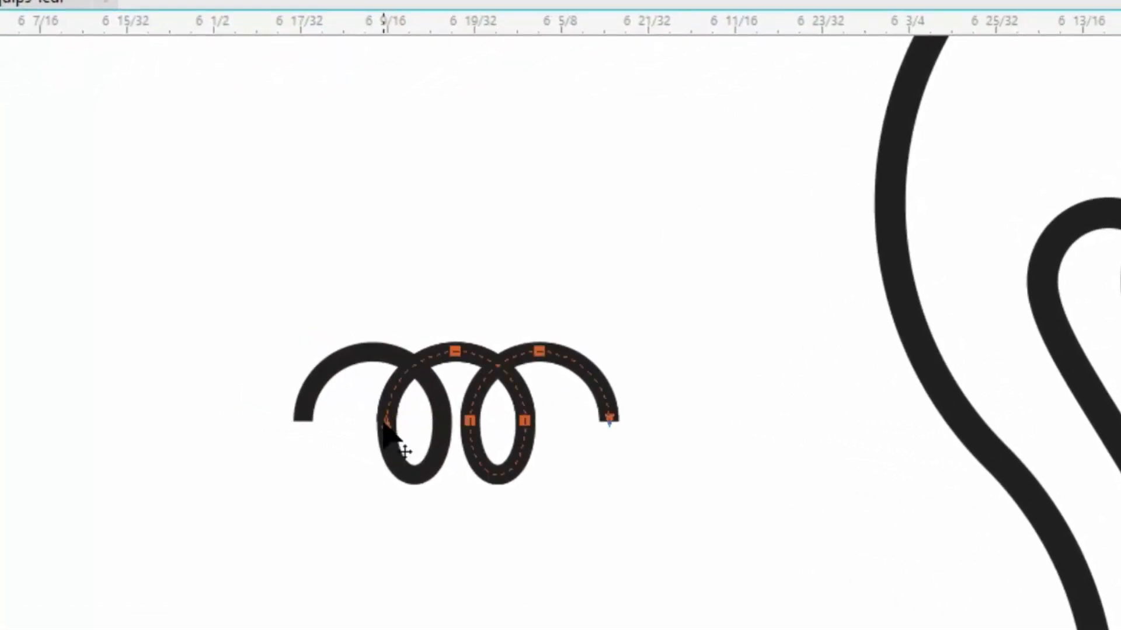
drag(384, 424, 469, 423)
click(628, 526)
Step: Combine the three overlapping loop curves into one coil object
drag(208, 264, 370, 361)
drag(478, 429, 734, 568)
key(ctrl+l)
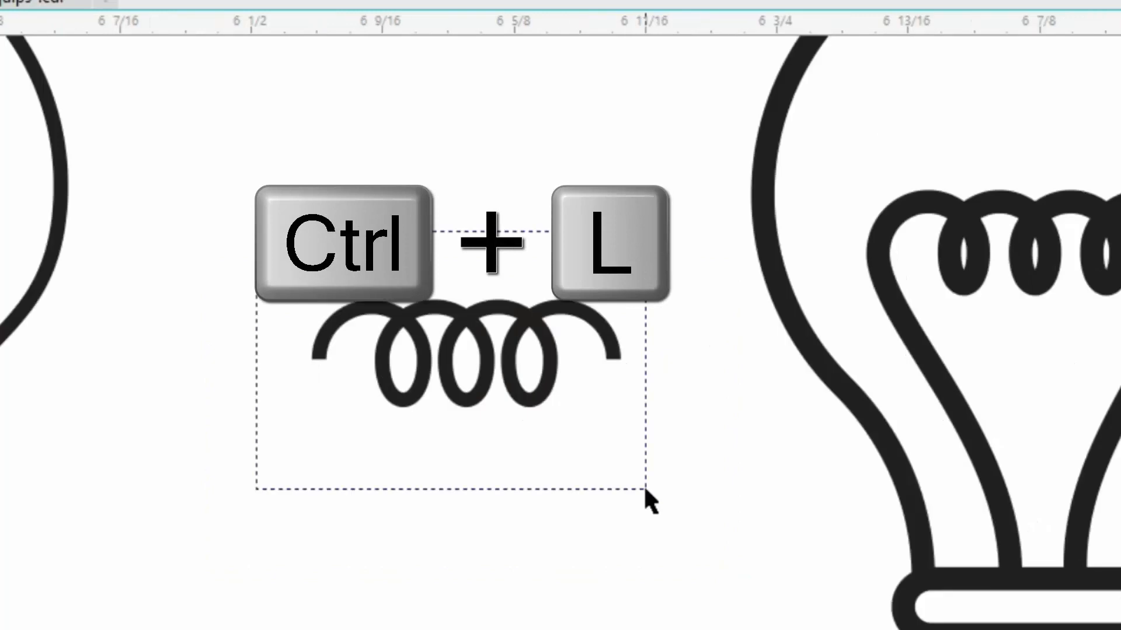
drag(646, 488, 645, 488)
Step: Center the coil horizontally and vertically on the outline of the bulb without a filament
key(z)
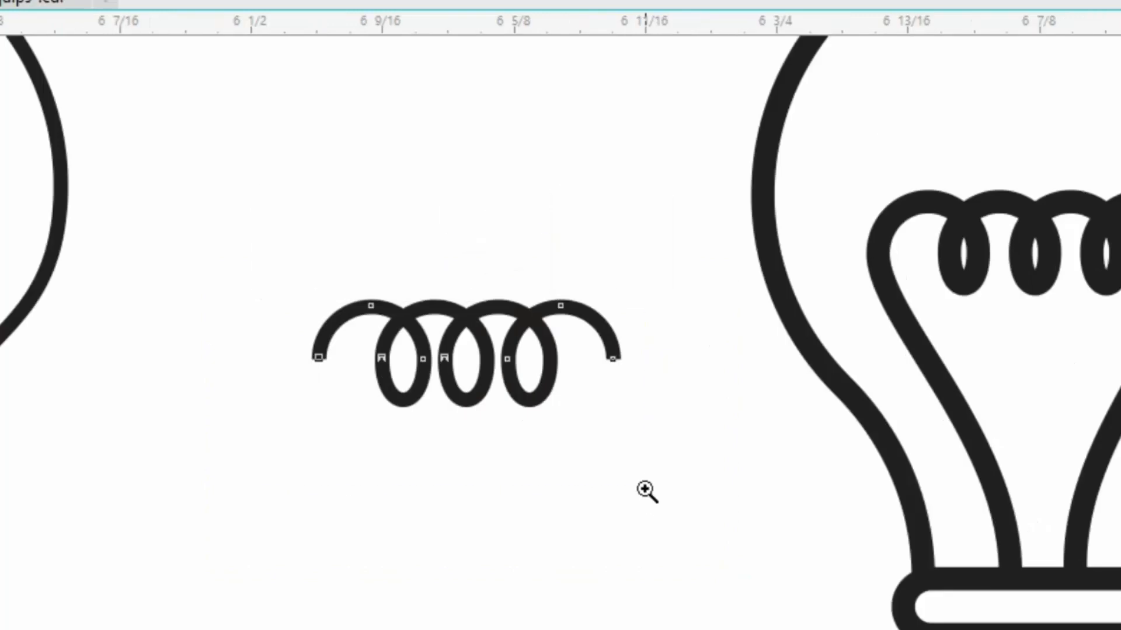
key(F3)
key(space)
click(646, 491)
click(774, 392)
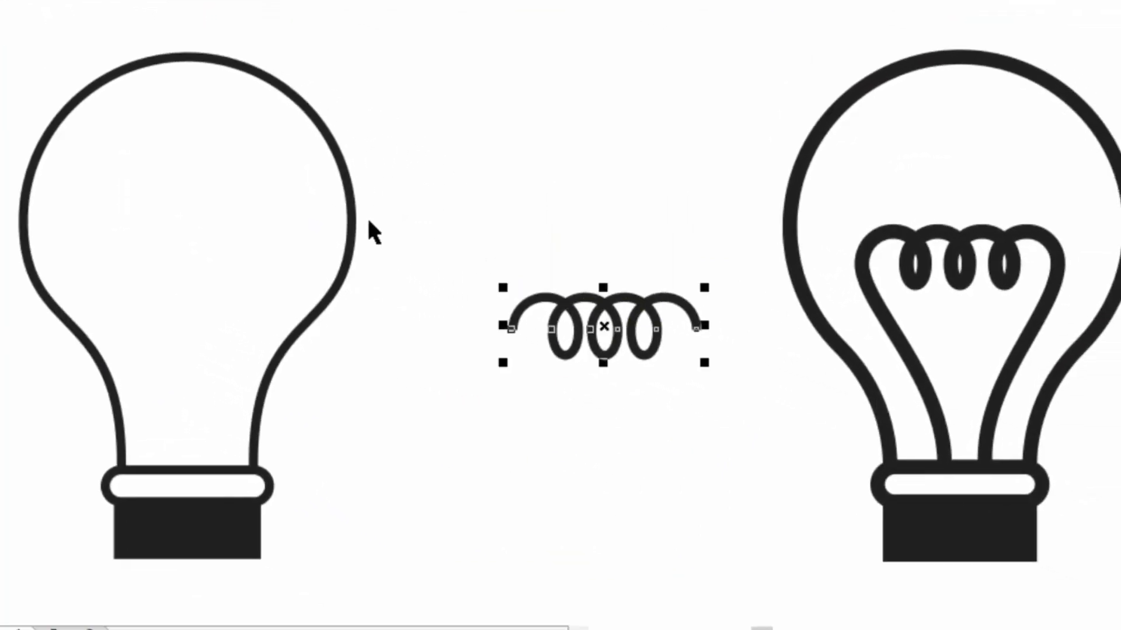
shift+click(352, 206)
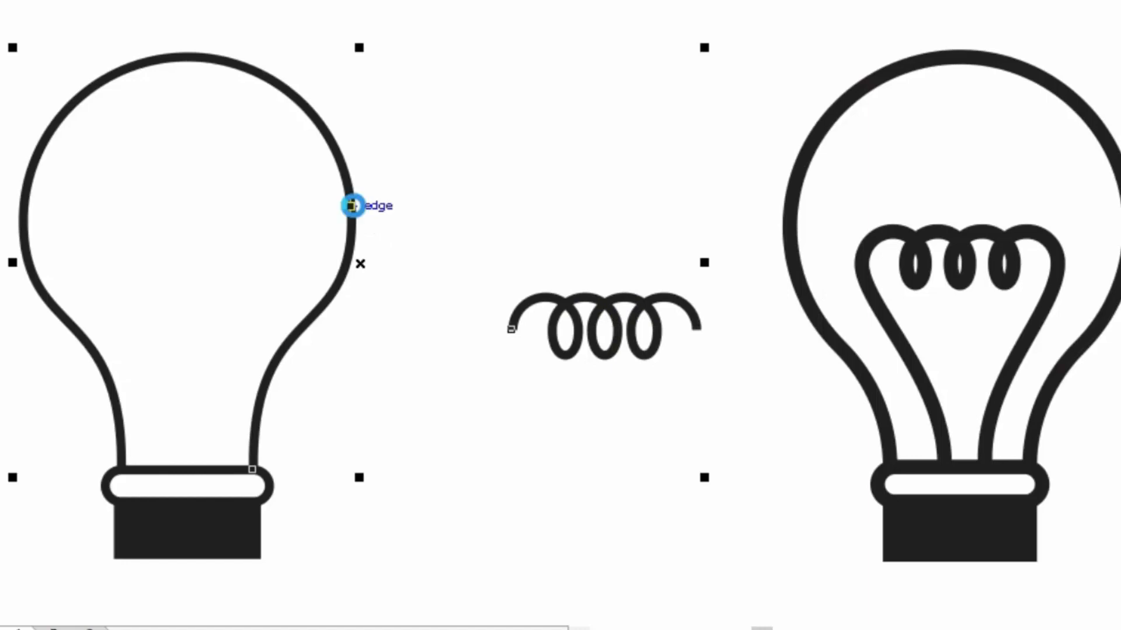
key(c)
key(e)
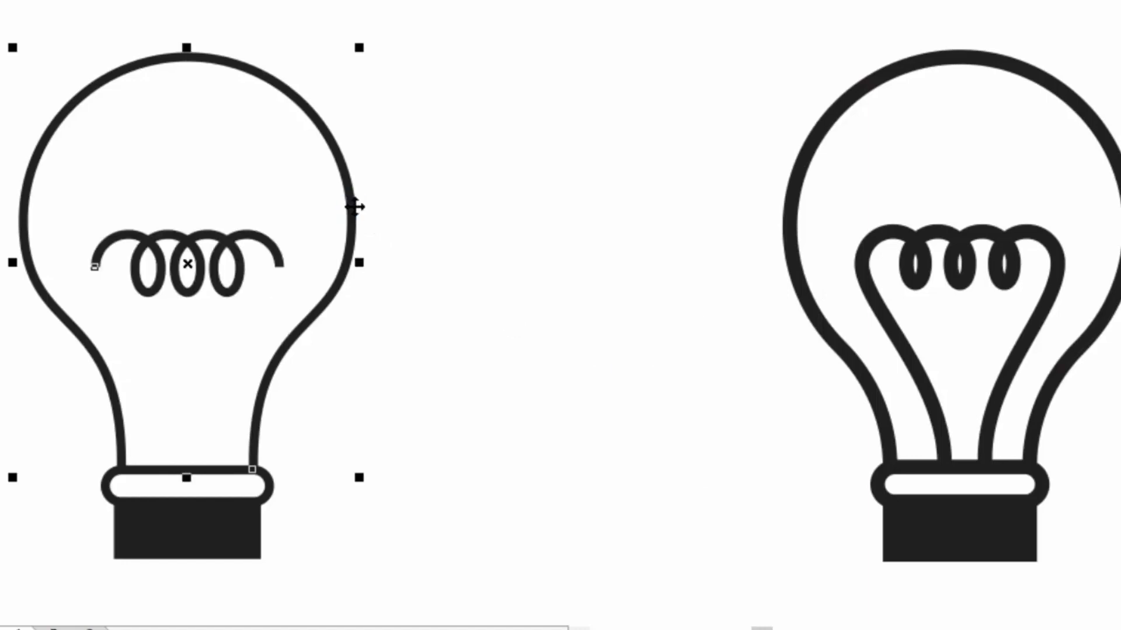
click(518, 301)
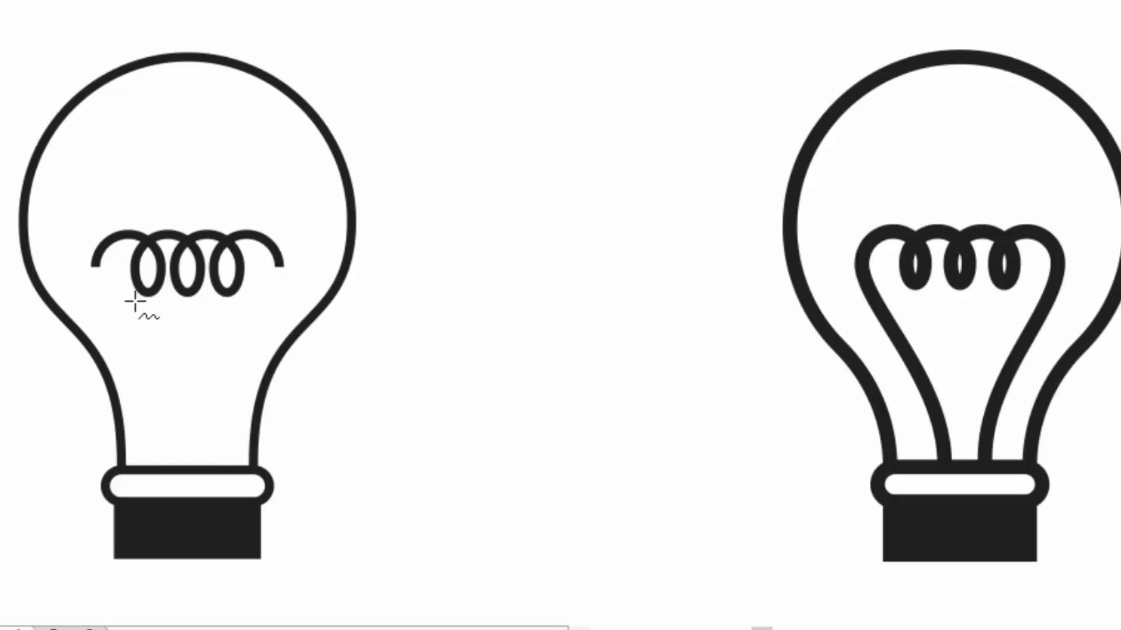
Step: Draw a straight line from the coil's left end to the midpoint of the collar's top edge and convert it to a curve
click(94, 267)
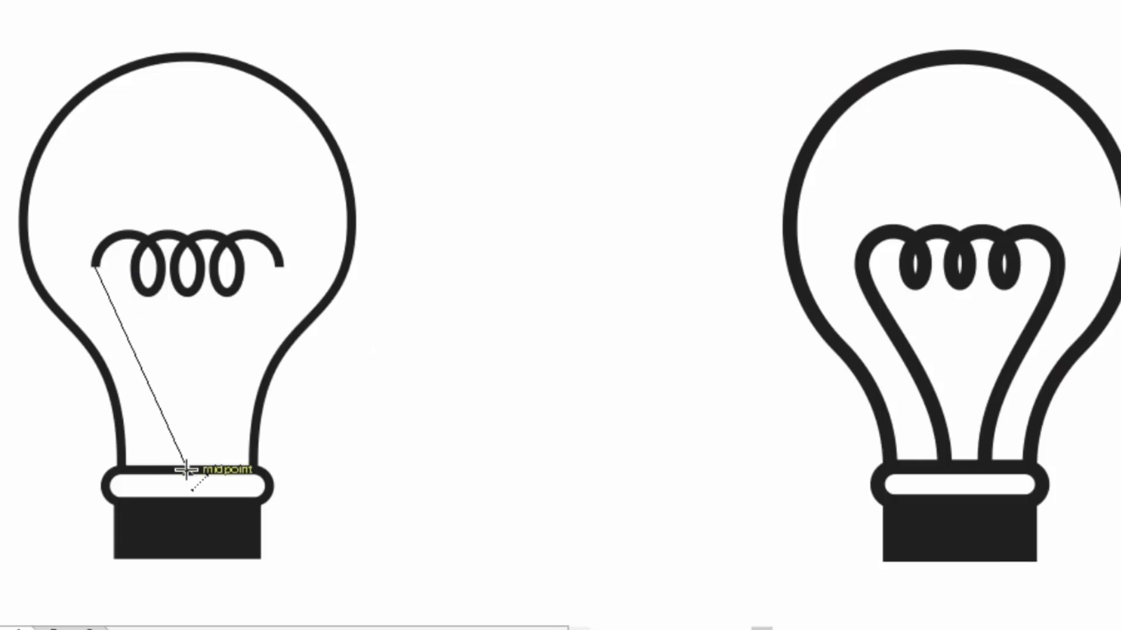
click(186, 469)
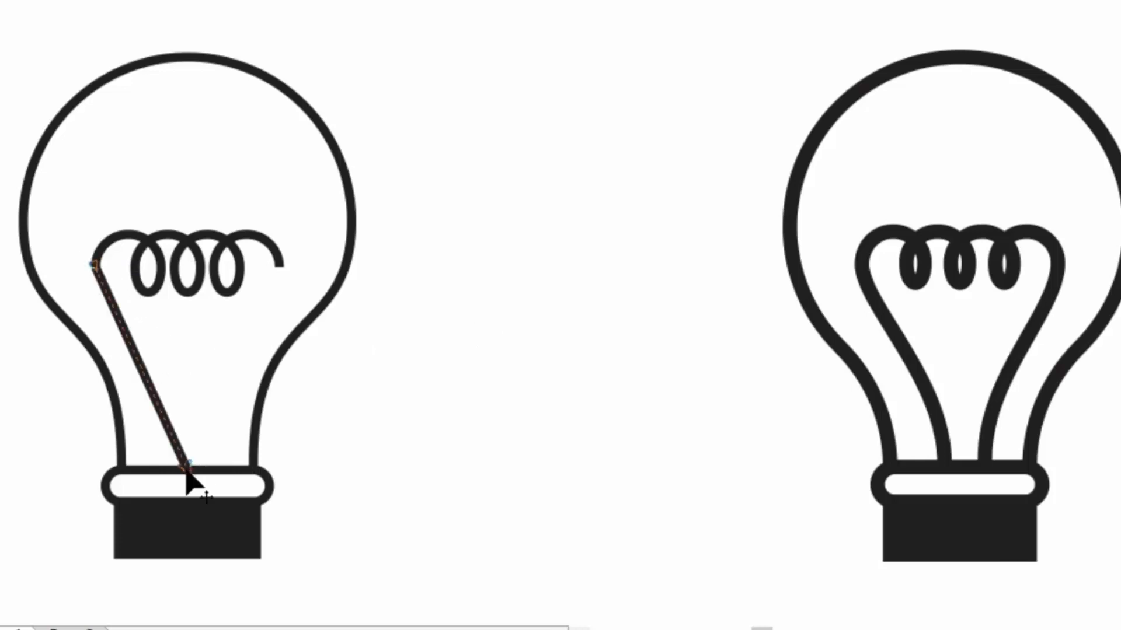
drag(65, 237, 246, 511)
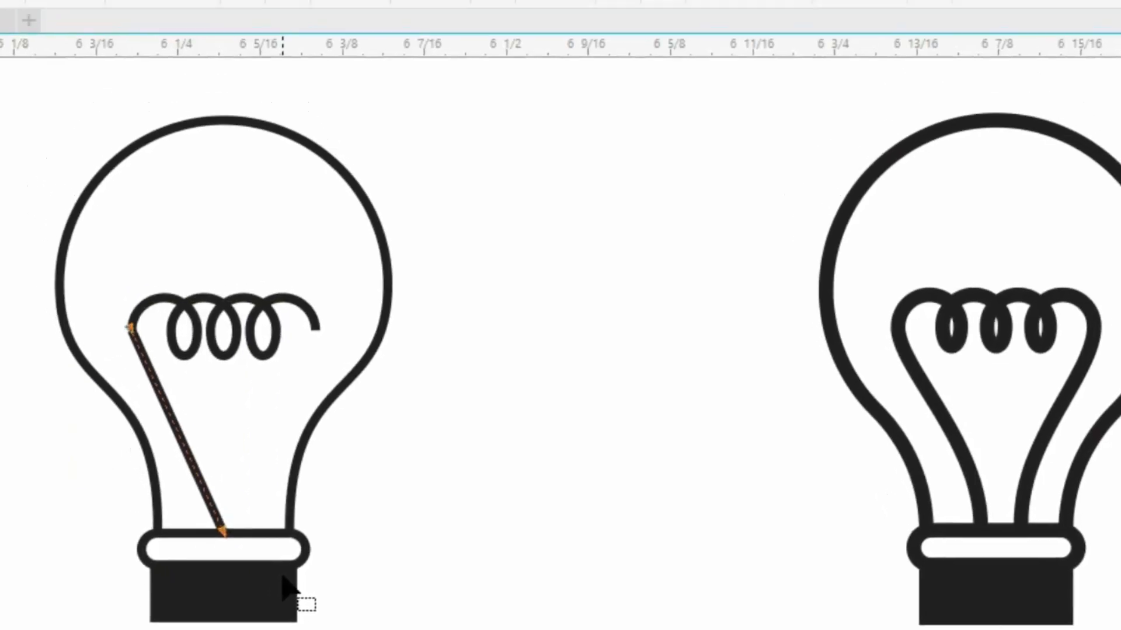
click(111, 44)
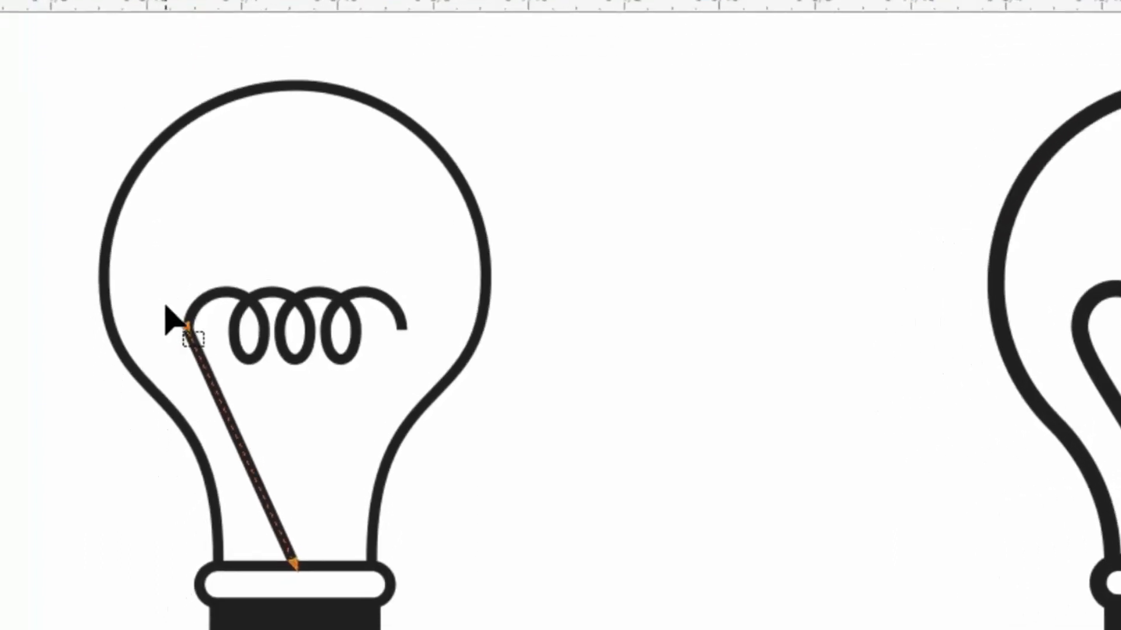
Step: Nudge the filament leg's lower end node to the left of the collar's midpoint
drag(242, 527, 322, 593)
key(Left)
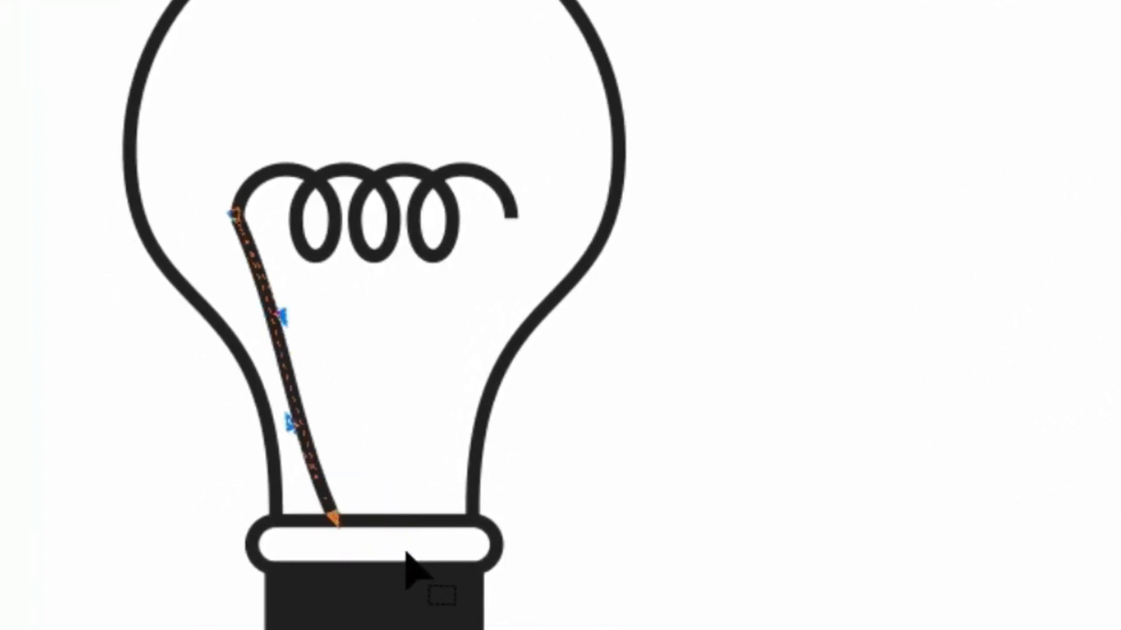